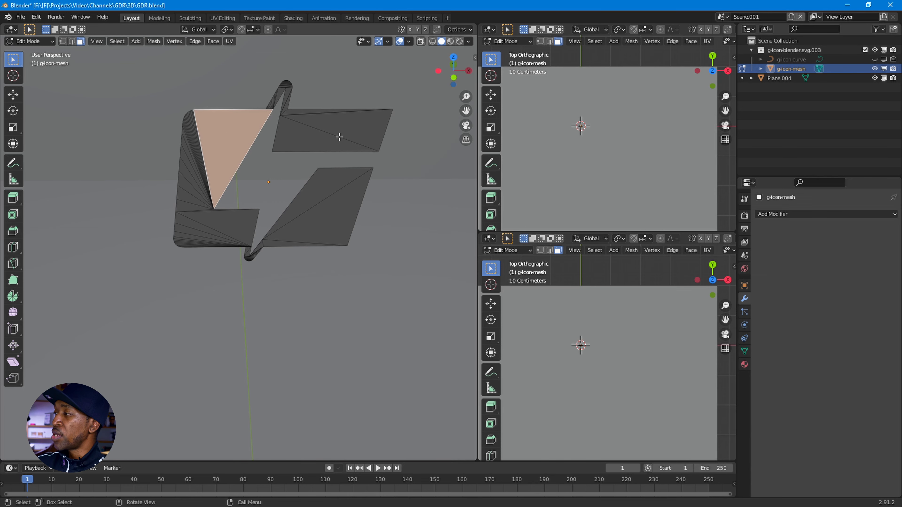
Step: Select all the triangulated faces of the g-icon mesh and merge them into a single face
{"action": "left_click", "coordinate": [358, 136]}
{"action": "left_click", "coordinate": [307, 144]}
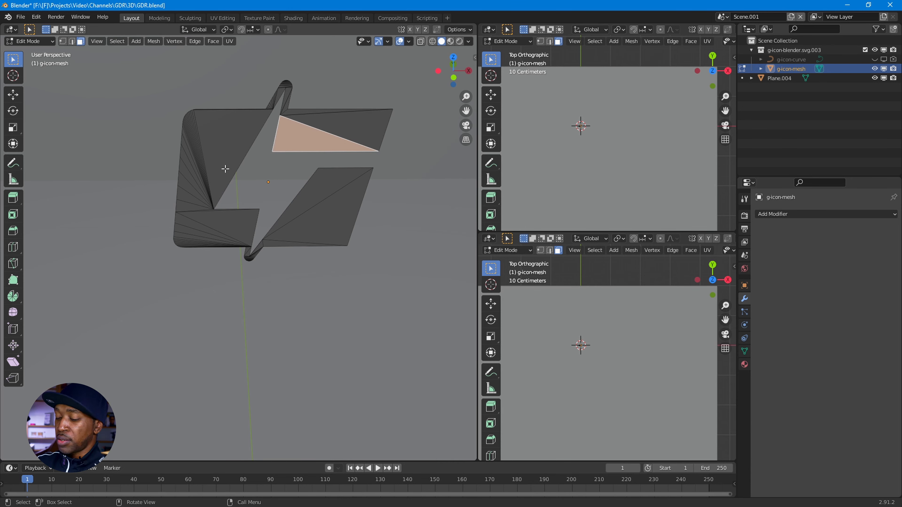
{"action": "key", "text": "a"}
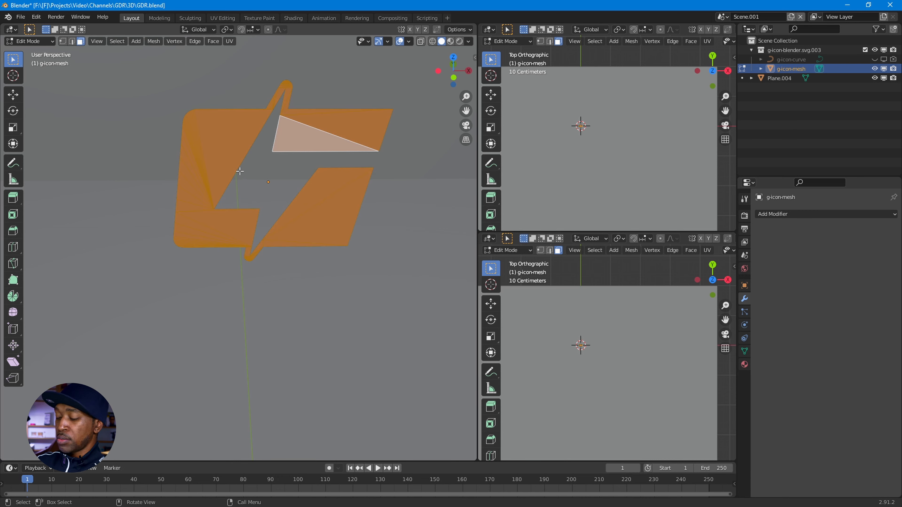
{"action": "key", "text": "f"}
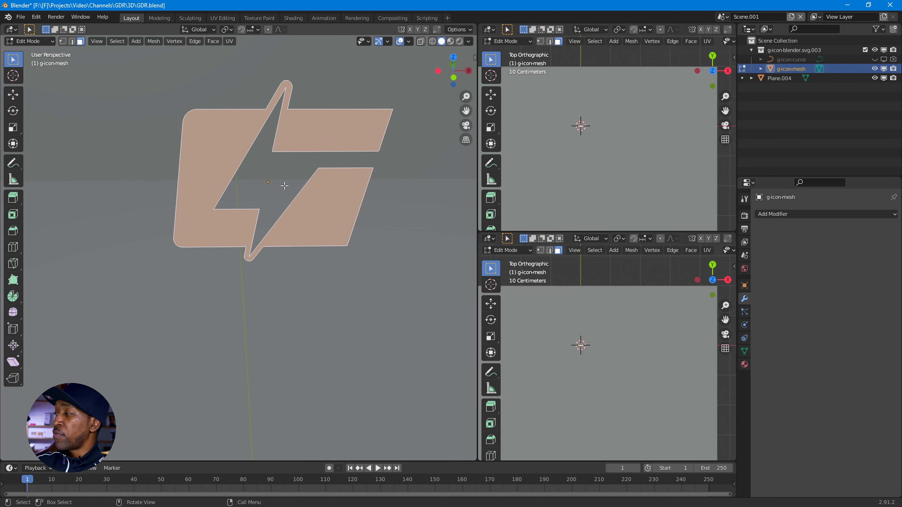
Step: Extrude the merged icon face along its normal to turn the flat logo into a thick solid
{"action": "middle_click_drag", "start_coordinate": [222, 207], "coordinate": [289, 230]}
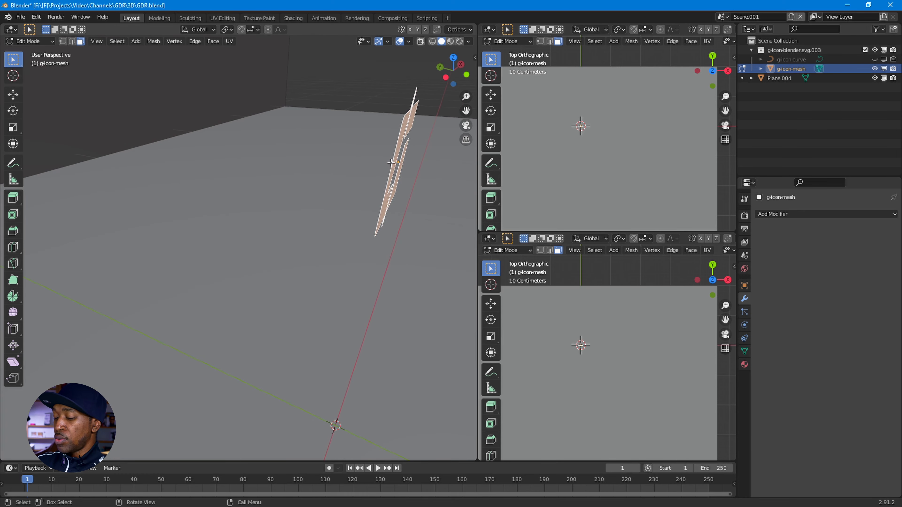
{"action": "key", "text": "e"}
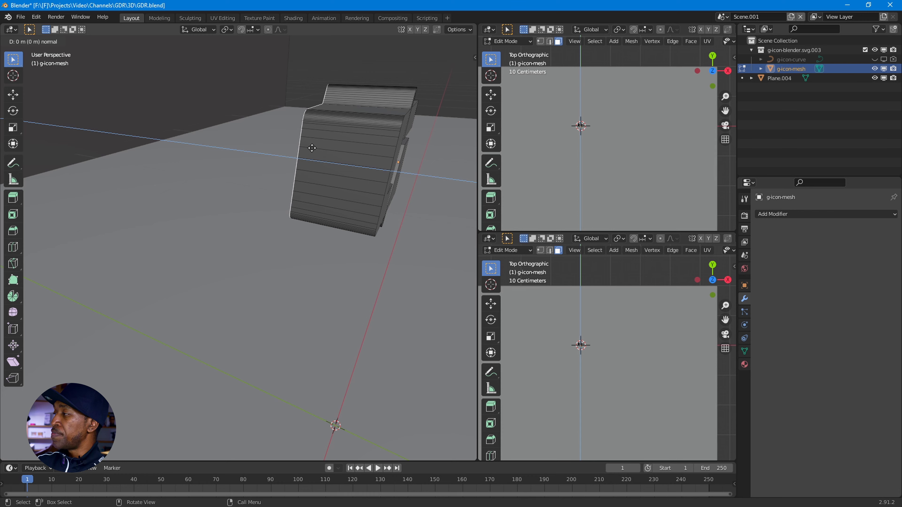
{"action": "left_click", "coordinate": [313, 148]}
Step: Bevel the outline edges of the icon's front face with one segment and a width of about 0.00119 m
{"action": "middle_click_drag", "start_coordinate": [376, 165], "coordinate": [307, 177]}
{"action": "scroll", "coordinate": [277, 189], "scroll_direction": "up", "scroll_amount": 2}
{"action": "scroll", "coordinate": [282, 192], "scroll_direction": "up", "scroll_amount": 3}
{"action": "scroll", "coordinate": [302, 186], "scroll_direction": "down", "scroll_amount": 5}
{"action": "key", "text": "ctrl+i"}
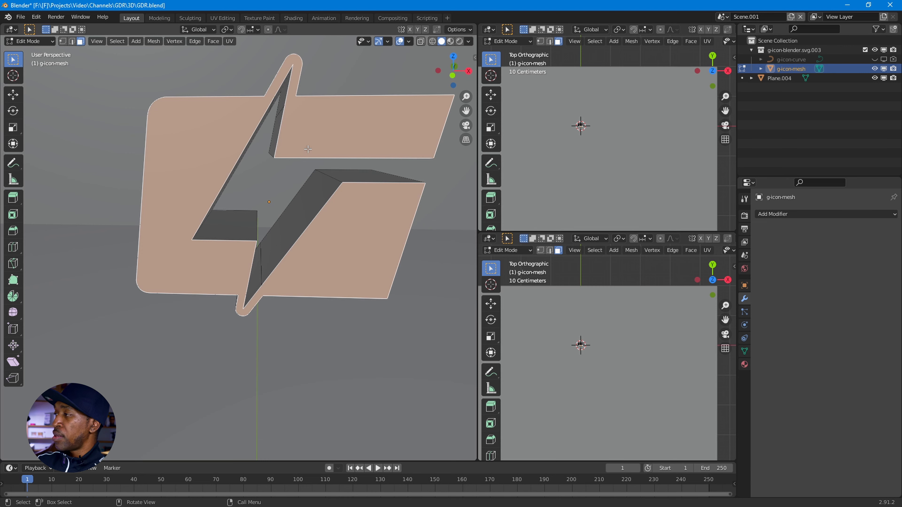
{"action": "key", "text": "ctrl+b"}
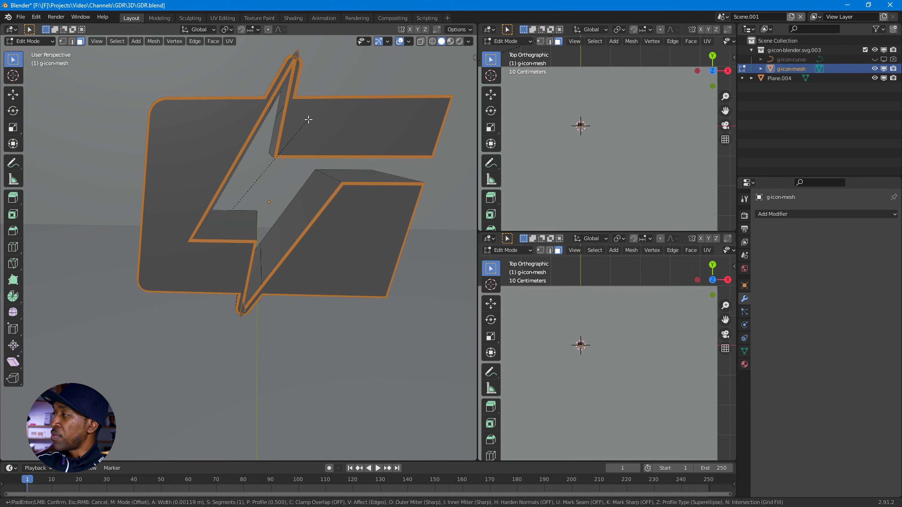
{"action": "left_click", "coordinate": [308, 120]}
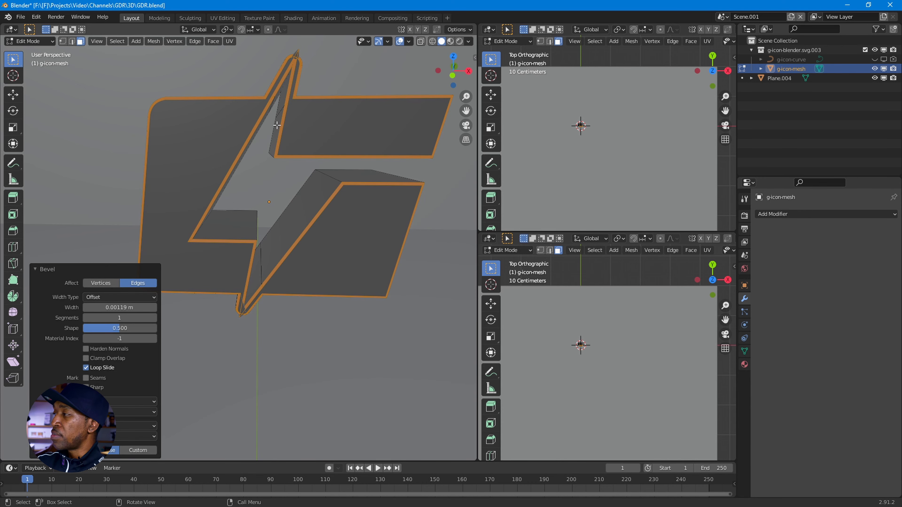
Step: Switch to vertex selection and select the stray vertex sticking out above the lightning bolt's upper tip
{"action": "middle_click_drag", "start_coordinate": [277, 126], "coordinate": [301, 85]}
{"action": "scroll", "coordinate": [341, 74], "scroll_direction": "up", "scroll_amount": 3}
{"action": "scroll", "coordinate": [376, 78], "scroll_direction": "down", "scroll_amount": 2}
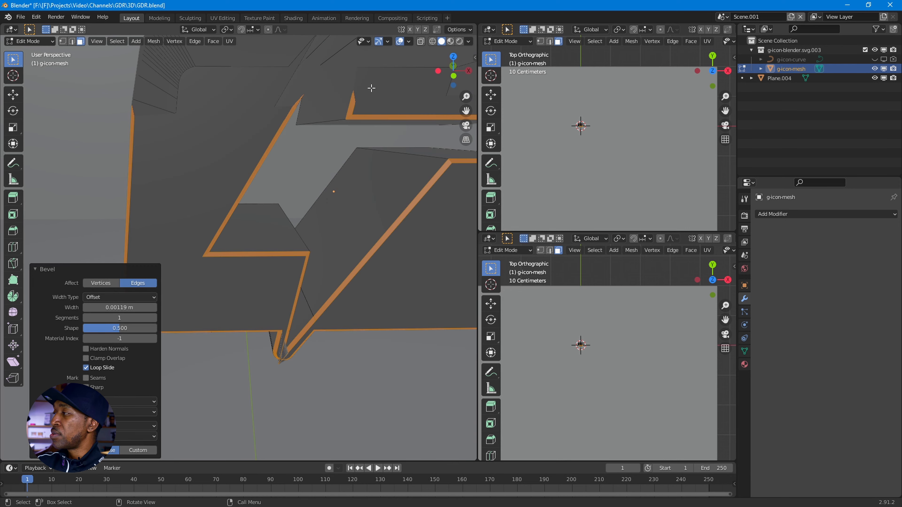
{"action": "middle_click_drag", "start_coordinate": [379, 90], "coordinate": [275, 165], "text": "shift"}
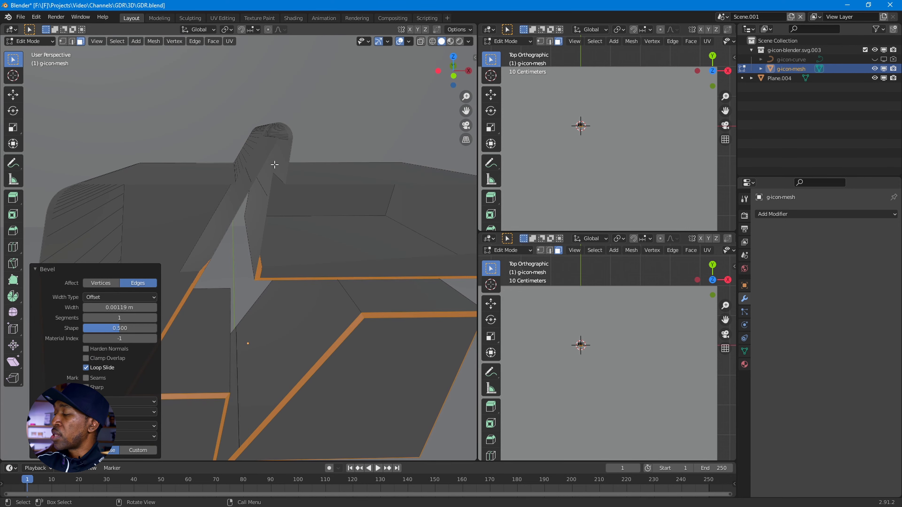
{"action": "middle_click_drag", "start_coordinate": [298, 217], "coordinate": [279, 208]}
{"action": "scroll", "coordinate": [303, 204], "scroll_direction": "down", "scroll_amount": 5}
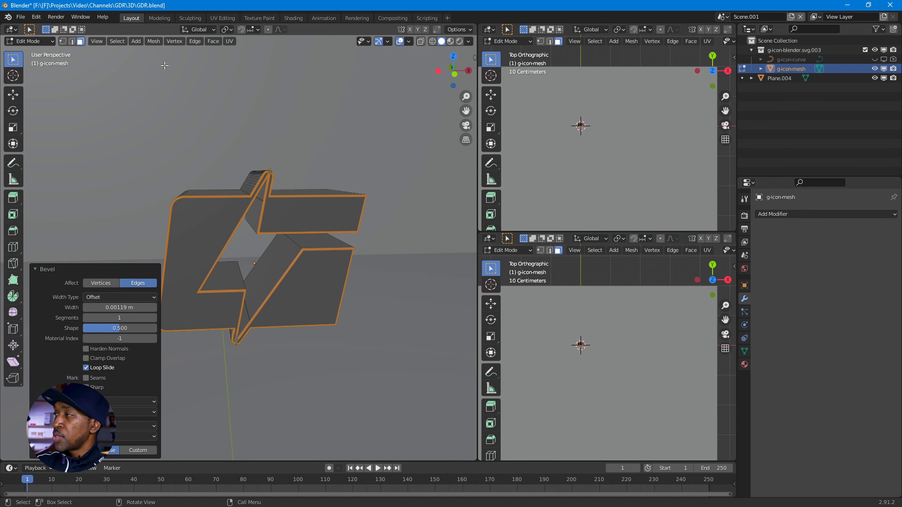
{"action": "left_click", "coordinate": [271, 218]}
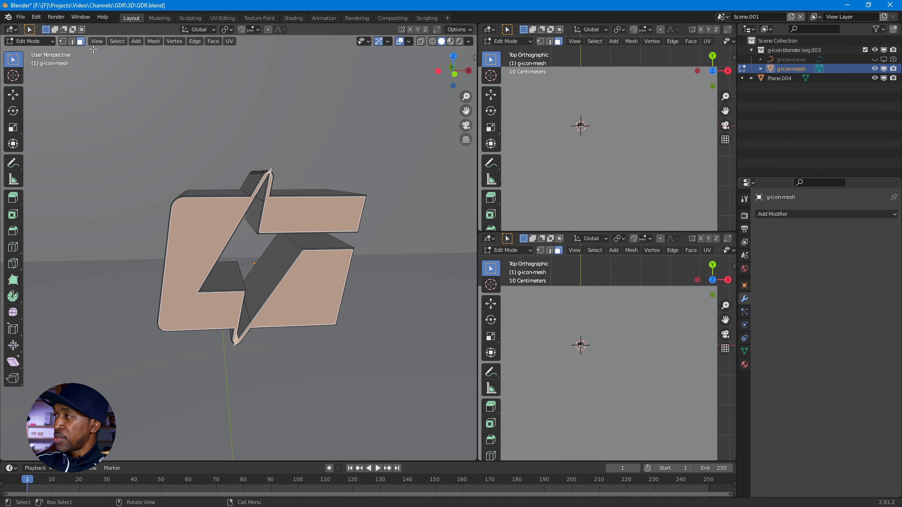
{"action": "left_click", "coordinate": [63, 43]}
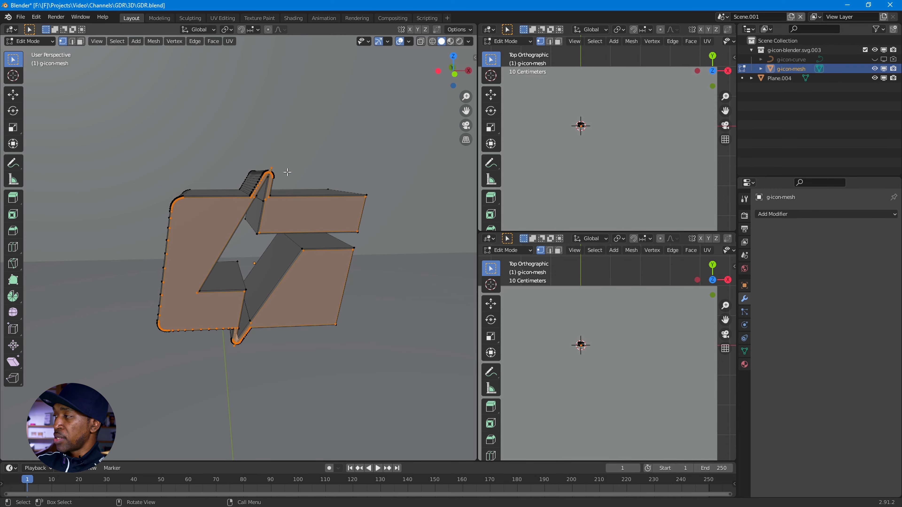
{"action": "scroll", "coordinate": [287, 172], "scroll_direction": "up", "scroll_amount": 4}
{"action": "scroll", "coordinate": [351, 156], "scroll_direction": "down", "scroll_amount": 4}
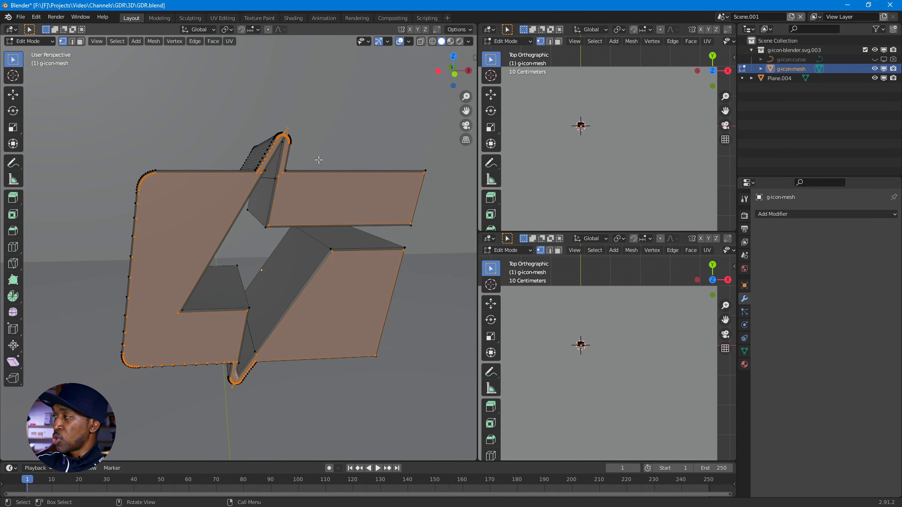
{"action": "middle_click_drag", "start_coordinate": [316, 157], "coordinate": [282, 168]}
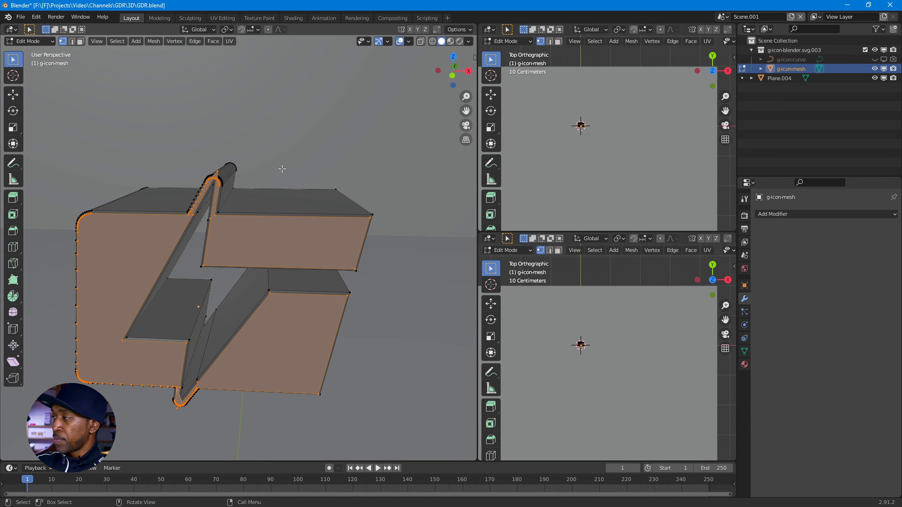
{"action": "left_click", "coordinate": [217, 172]}
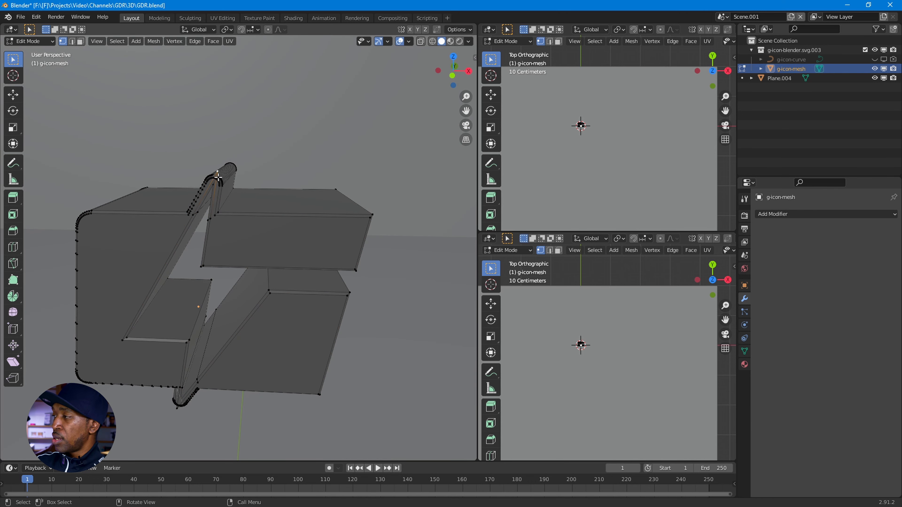
Step: Examine the stray vertex and the bevel around the bolt's upper tip from the side and other angles
{"action": "scroll", "coordinate": [213, 180], "scroll_direction": "up", "scroll_amount": 8}
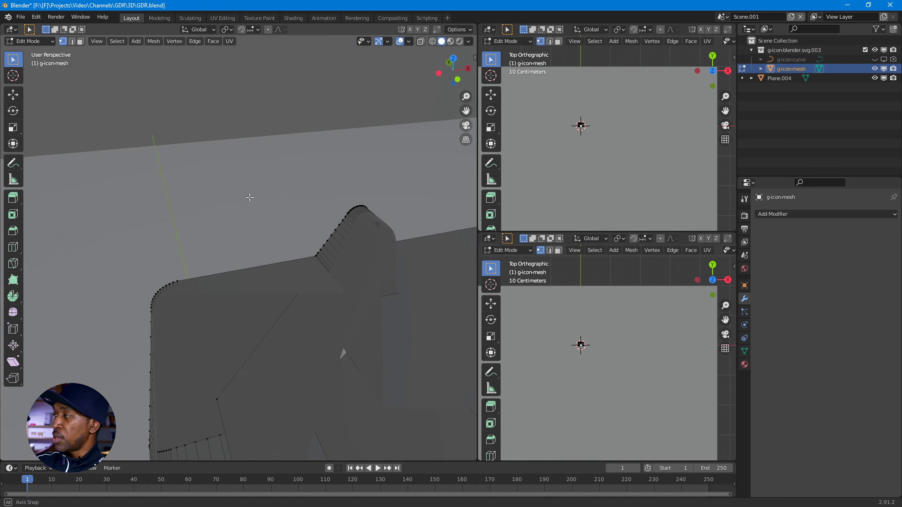
{"action": "middle_click_drag", "start_coordinate": [249, 197], "coordinate": [230, 190]}
{"action": "middle_click_drag", "start_coordinate": [342, 274], "coordinate": [324, 250]}
{"action": "middle_click_drag", "start_coordinate": [215, 246], "coordinate": [362, 265], "text": "shift"}
{"action": "scroll", "coordinate": [304, 240], "scroll_direction": "down", "scroll_amount": 3}
{"action": "middle_click_drag", "start_coordinate": [442, 206], "coordinate": [295, 223], "text": "shift"}
{"action": "scroll", "coordinate": [295, 223], "scroll_direction": "up", "scroll_amount": 2}
{"action": "scroll", "coordinate": [295, 223], "scroll_direction": "up", "scroll_amount": 2}
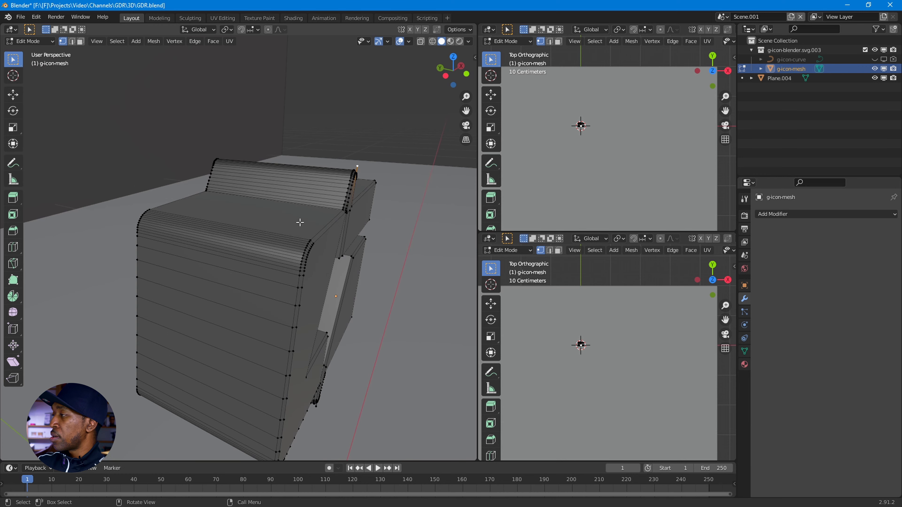
{"action": "scroll", "coordinate": [300, 223], "scroll_direction": "up", "scroll_amount": 1}
{"action": "middle_click_drag", "start_coordinate": [372, 227], "coordinate": [238, 239], "text": "shift"}
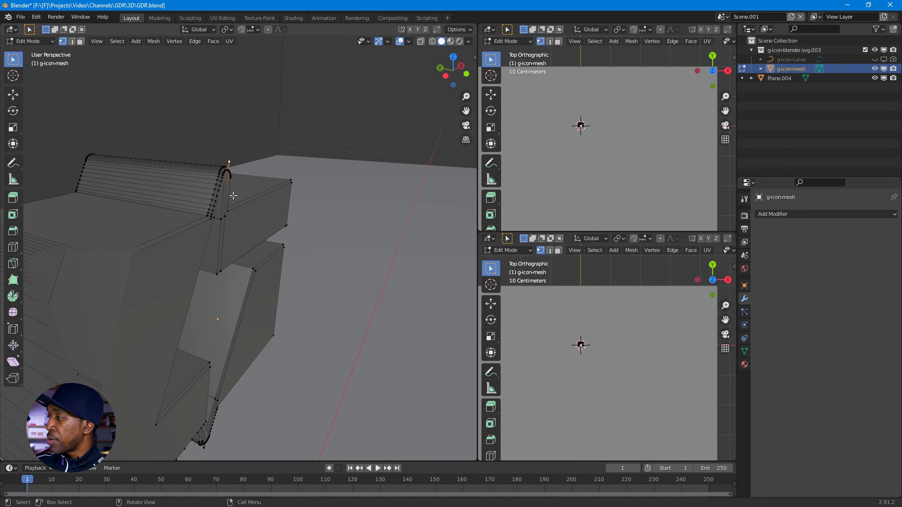
Step: In front orthographic view, move the stray upper vertex into the bolt's inner tip, about -0.0018 m in X and -0.0046 m in Z
{"action": "key", "text": "KP_1"}
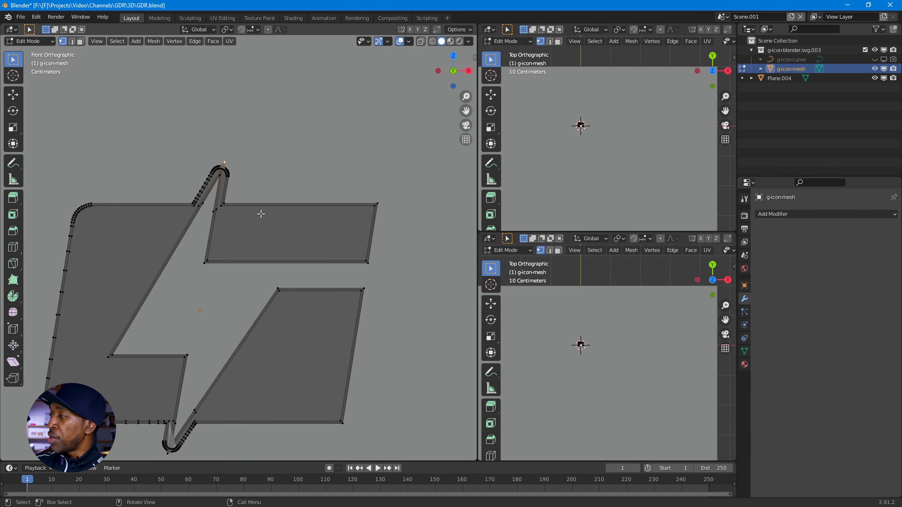
{"action": "scroll", "coordinate": [217, 167], "scroll_direction": "up", "scroll_amount": 3}
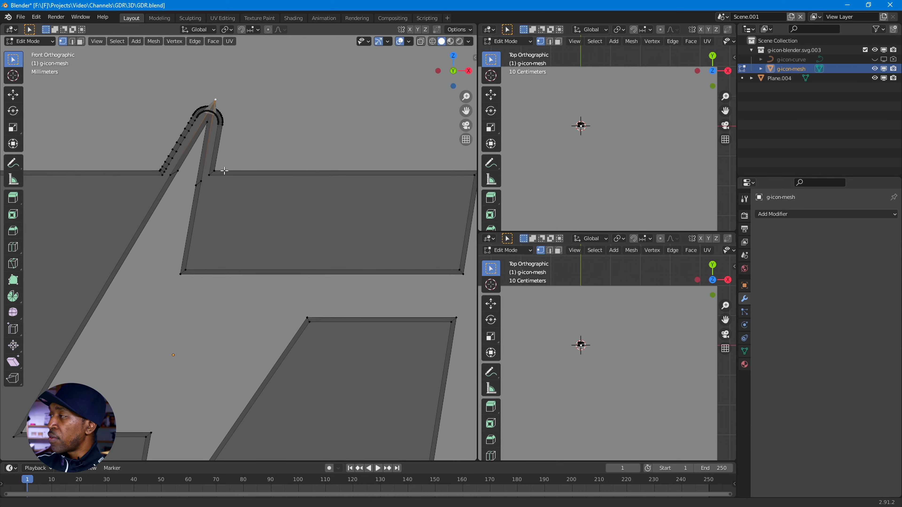
{"action": "middle_click_drag", "start_coordinate": [209, 120], "coordinate": [326, 140], "text": "shift"}
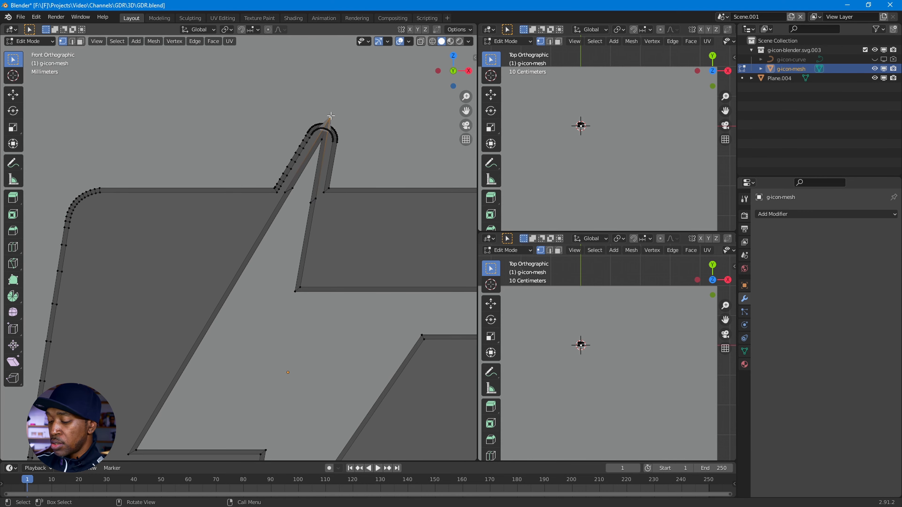
{"action": "key", "text": "g"}
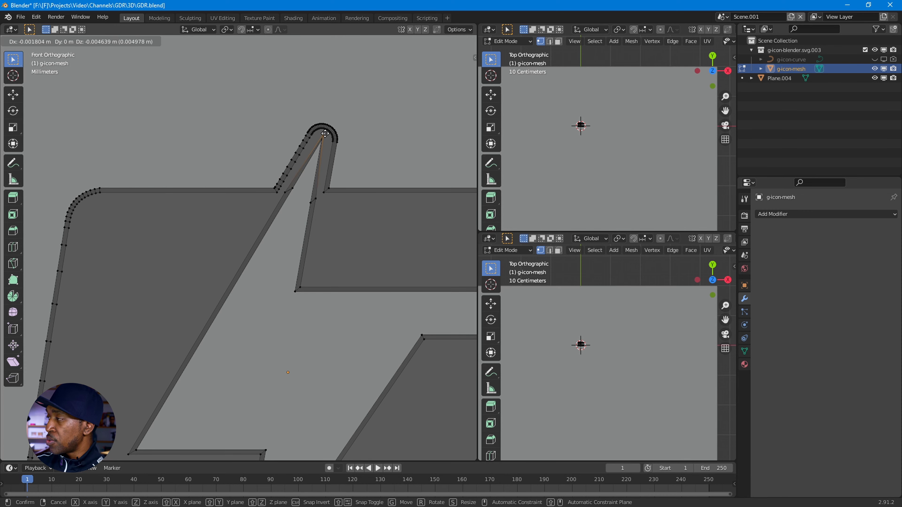
{"action": "left_click", "coordinate": [325, 133]}
Step: In front orthographic view, move the stray vertex below the bolt's lower tip inward, about 0.0018 m in X and 0.004 m in Z
{"action": "middle_click_drag", "start_coordinate": [334, 294], "coordinate": [338, 274]}
{"action": "middle_click_drag", "start_coordinate": [314, 354], "coordinate": [272, 250]}
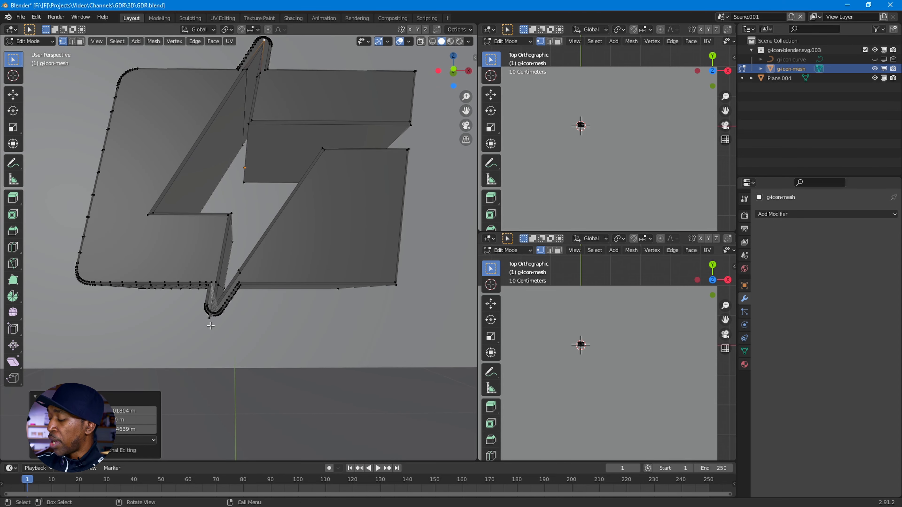
{"action": "key", "text": "KP_1"}
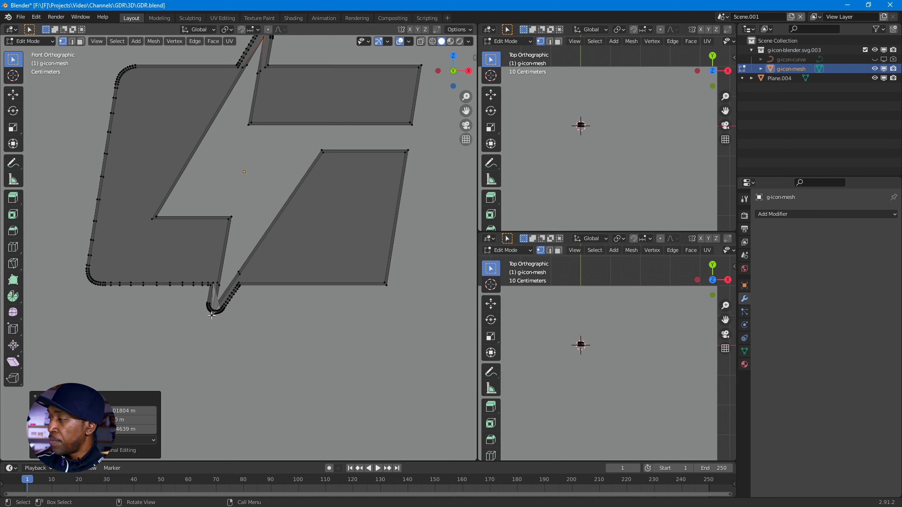
{"action": "left_click", "coordinate": [212, 315]}
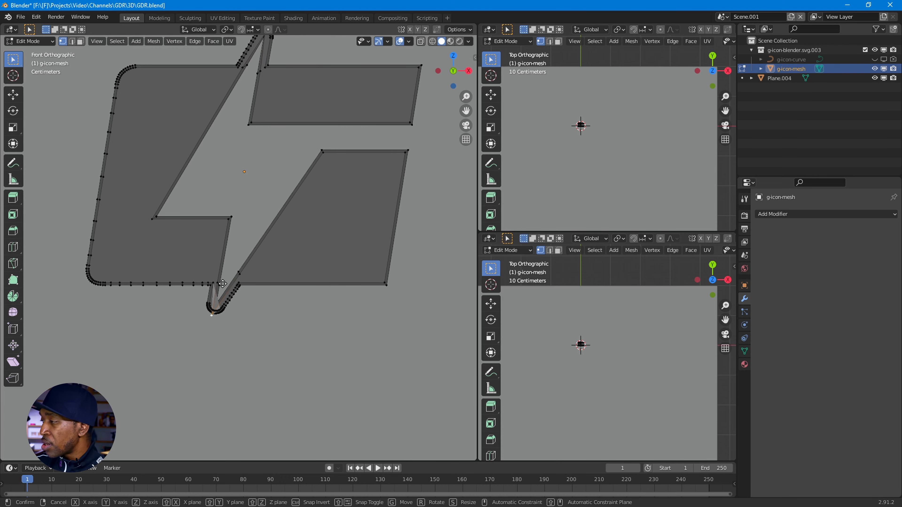
{"action": "key", "text": "g"}
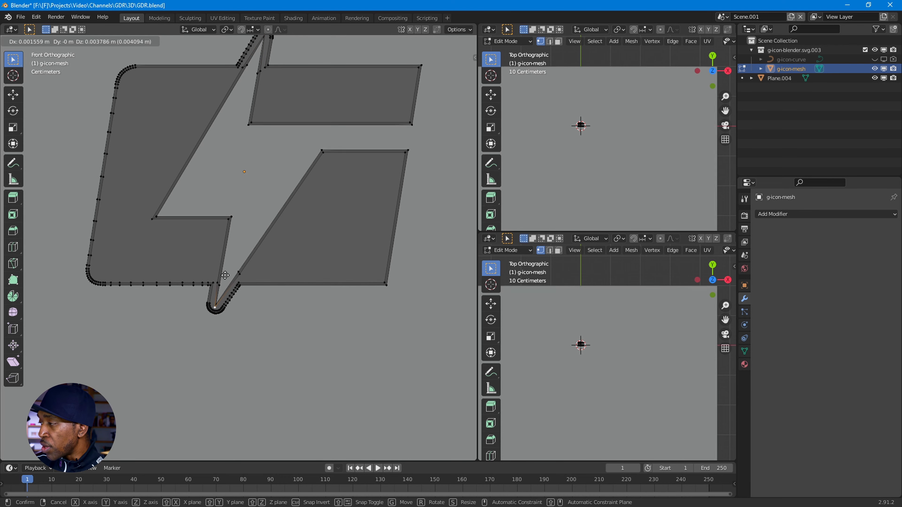
{"action": "left_click", "coordinate": [225, 274]}
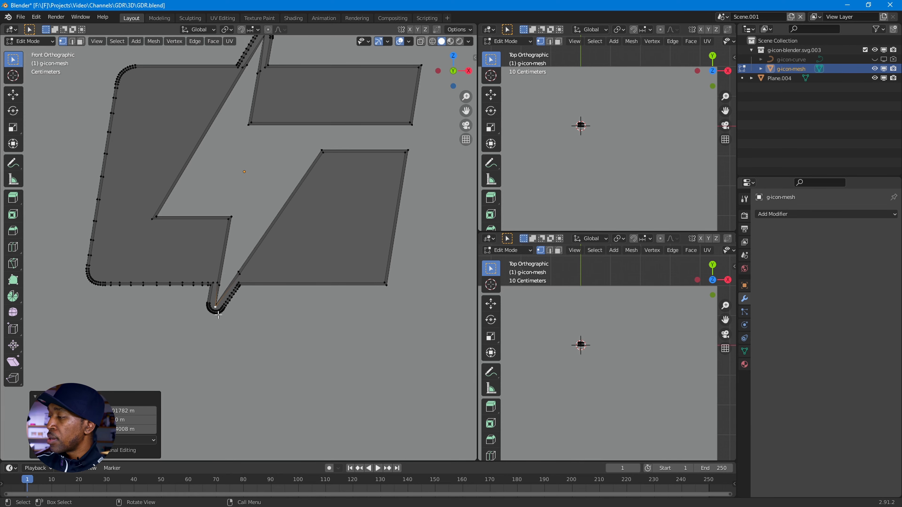
Step: Return to Object Mode and inspect the bevelled icon from several angles
{"action": "key", "text": "Tab"}
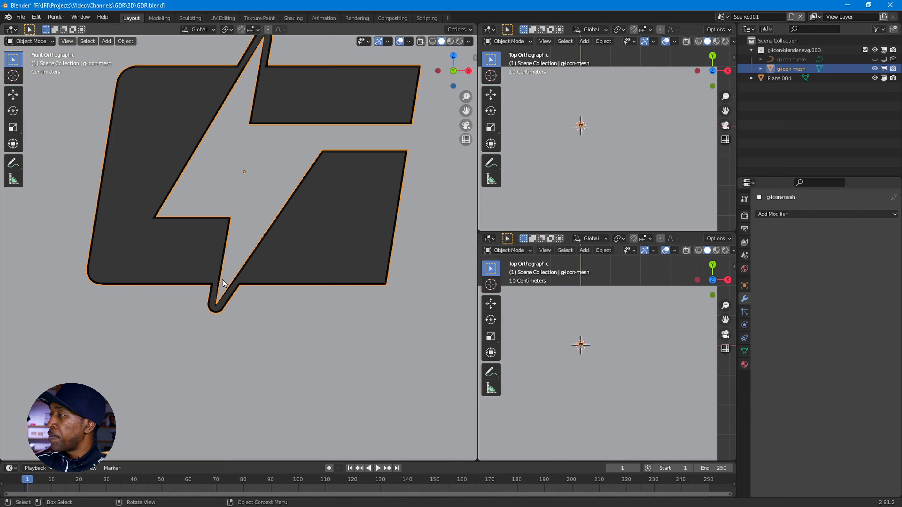
{"action": "middle_click_drag", "start_coordinate": [249, 328], "coordinate": [270, 250]}
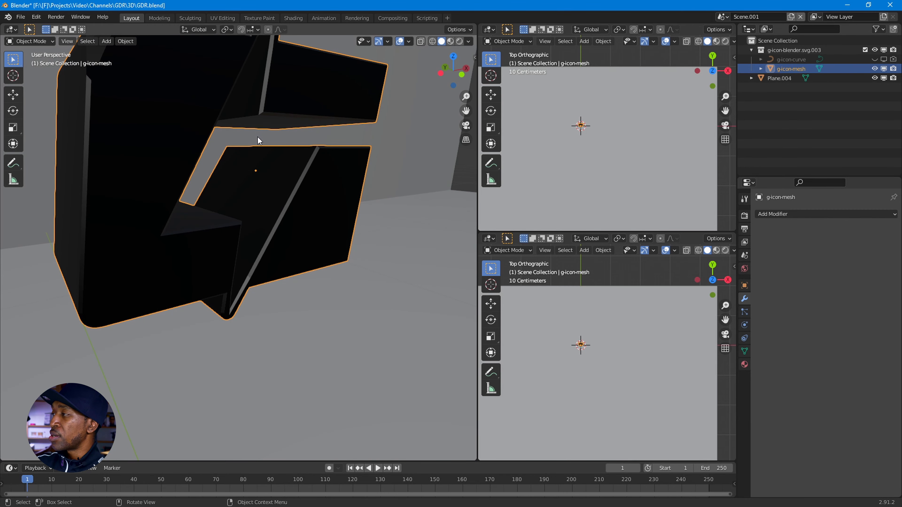
{"action": "middle_click_drag", "start_coordinate": [258, 140], "coordinate": [157, 126]}
{"action": "scroll", "coordinate": [229, 155], "scroll_direction": "down", "scroll_amount": 3}
{"action": "middle_click_drag", "start_coordinate": [253, 193], "coordinate": [276, 225]}
{"action": "scroll", "coordinate": [282, 201], "scroll_direction": "down", "scroll_amount": 3}
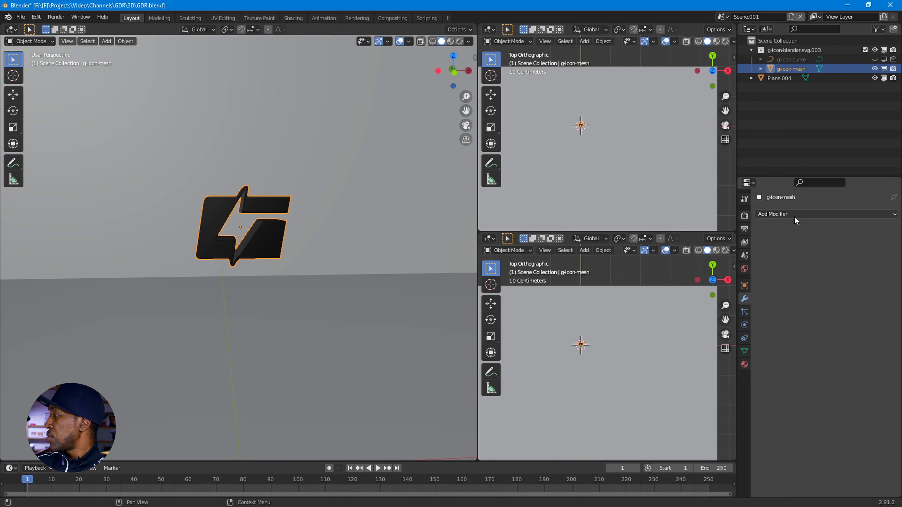
Step: Enable shader nodes on the icon's SVGMat.004 material so it uses a Principled BSDF surface
{"action": "left_click", "coordinate": [744, 365]}
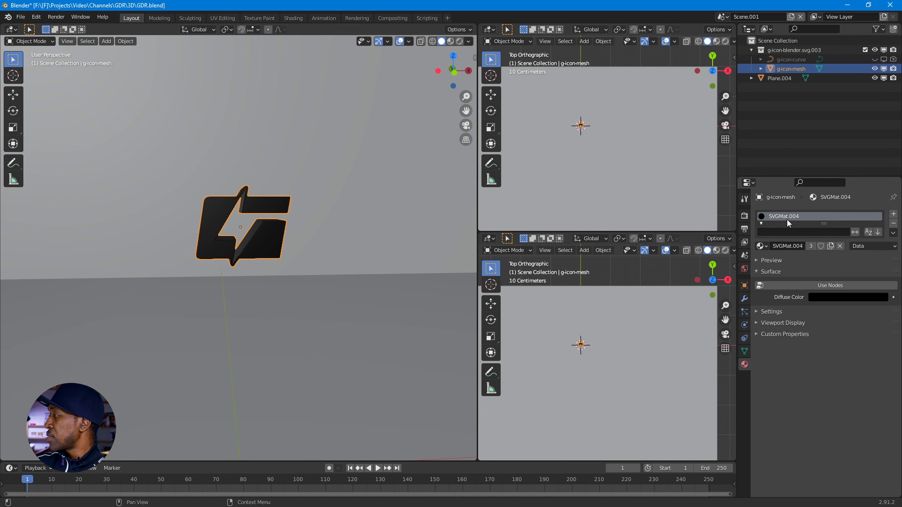
{"action": "left_click", "coordinate": [793, 284]}
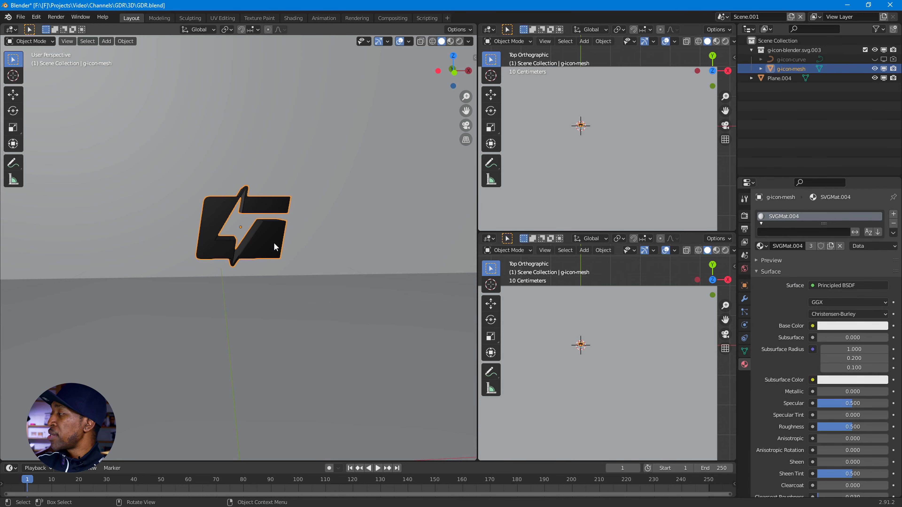
{"action": "scroll", "coordinate": [280, 251], "scroll_direction": "down", "scroll_amount": 2}
{"action": "middle_click_drag", "start_coordinate": [267, 243], "coordinate": [265, 236]}
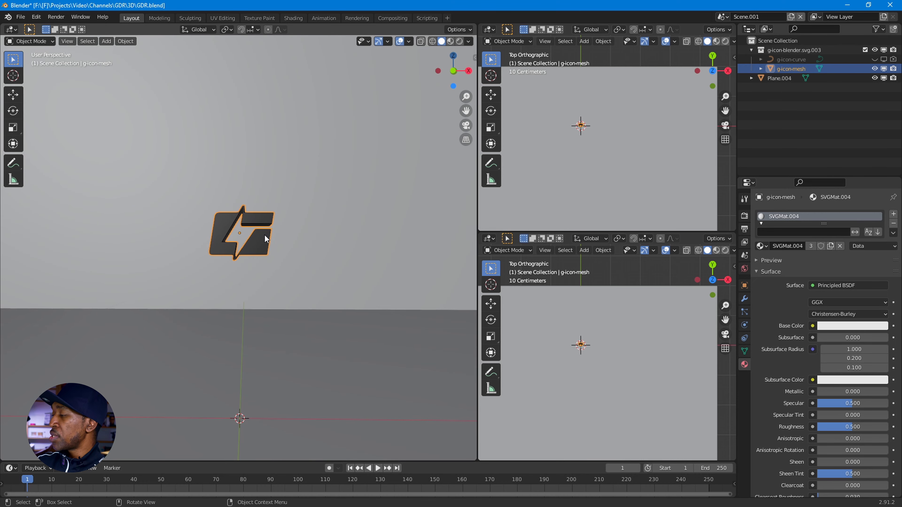
{"action": "scroll", "coordinate": [281, 243], "scroll_direction": "down", "scroll_amount": 3}
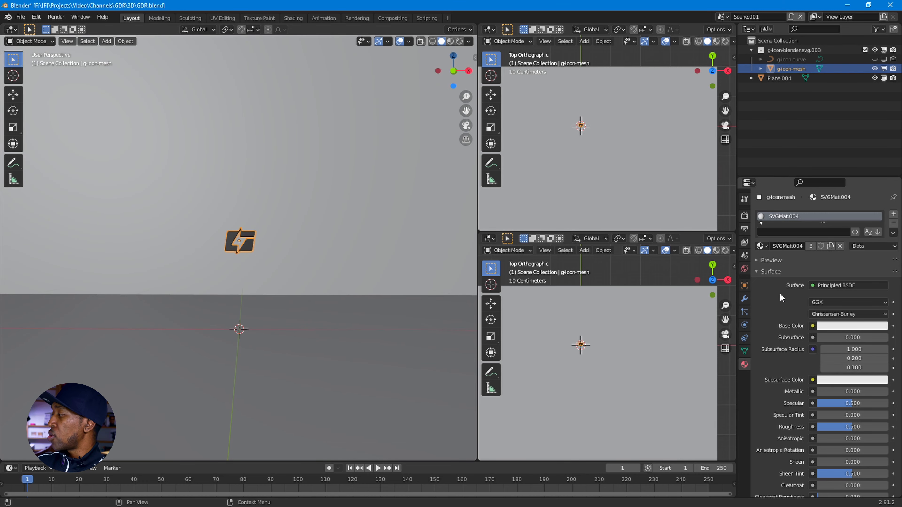
Step: Scale the G-icon mesh up uniformly to about 3.03 times its size
{"action": "left_click", "coordinate": [745, 285]}
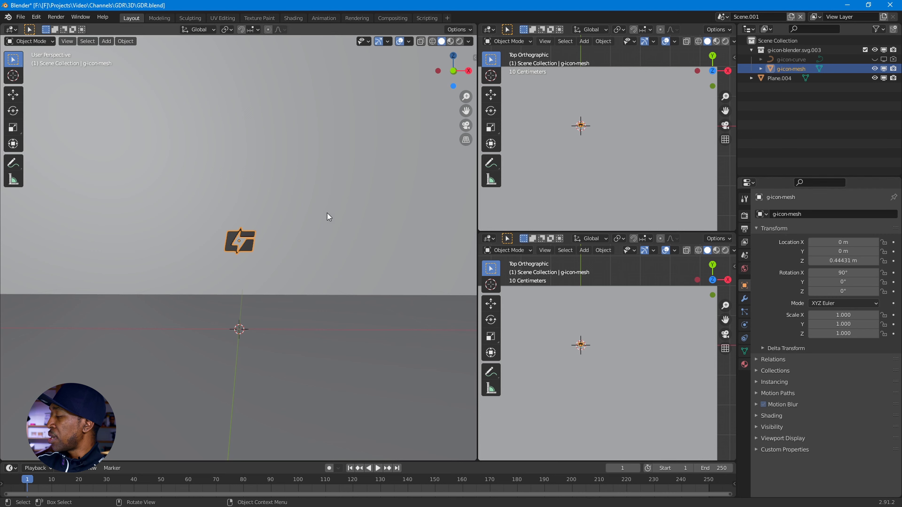
{"action": "key", "text": "s"}
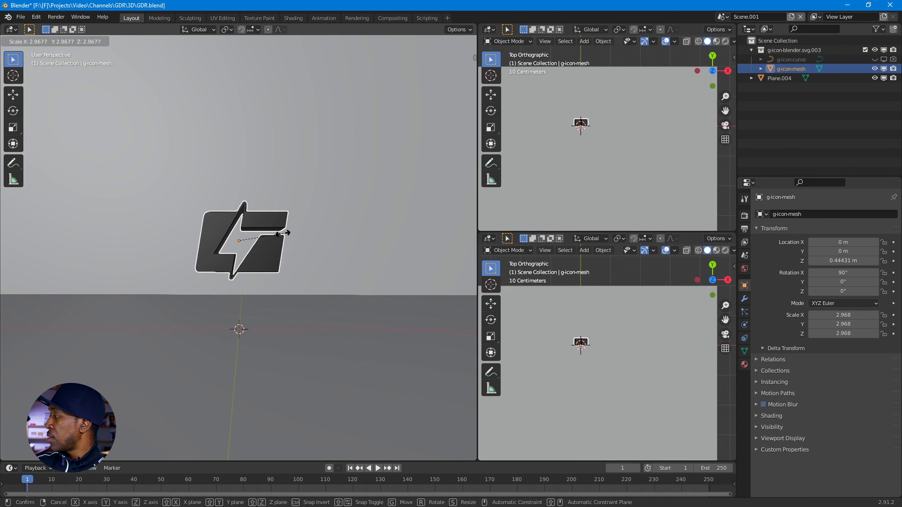
{"action": "left_click", "coordinate": [284, 233]}
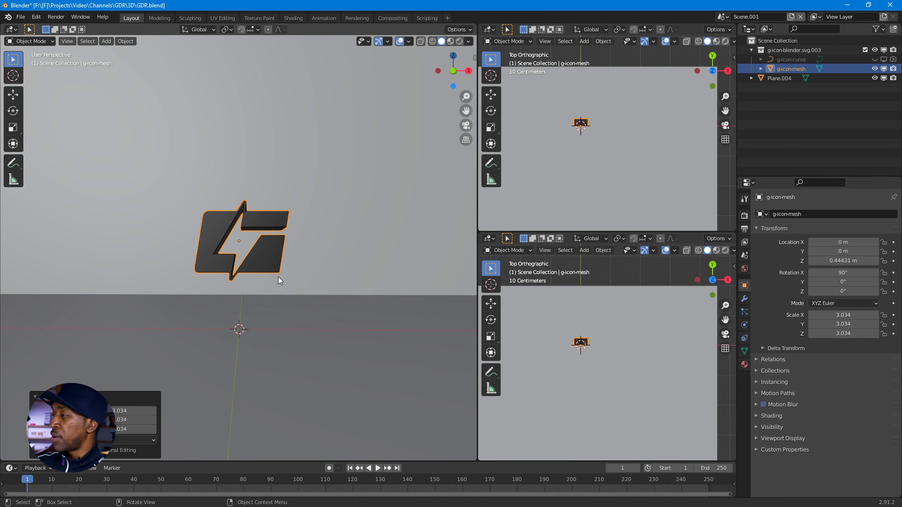
{"action": "middle_click_drag", "start_coordinate": [278, 278], "coordinate": [273, 301]}
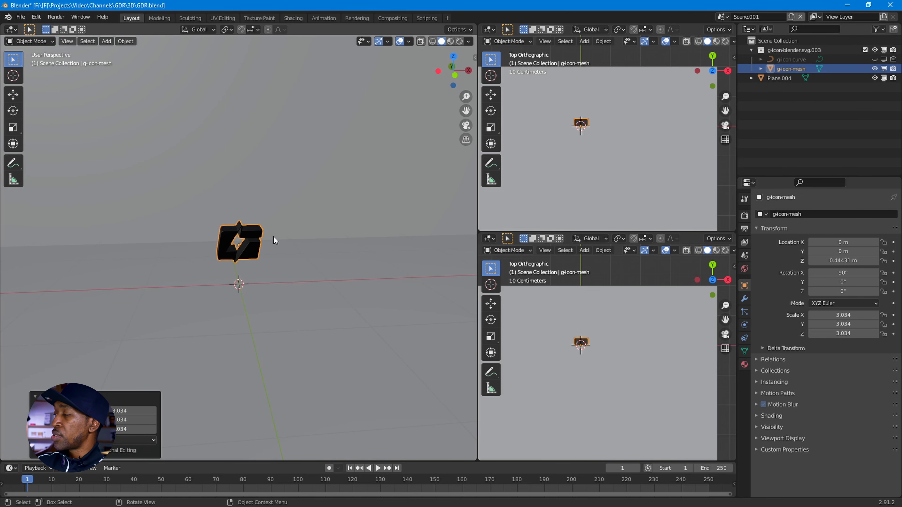
{"action": "middle_click_drag", "start_coordinate": [308, 283], "coordinate": [260, 281]}
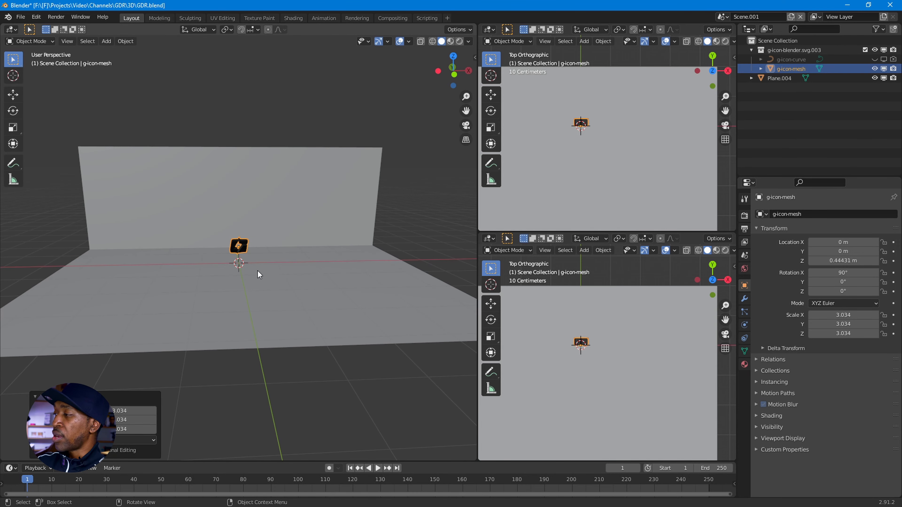
Step: Add a camera at the world origin and raise it about 2.03 m along Z
{"action": "key", "text": "KP_7"}
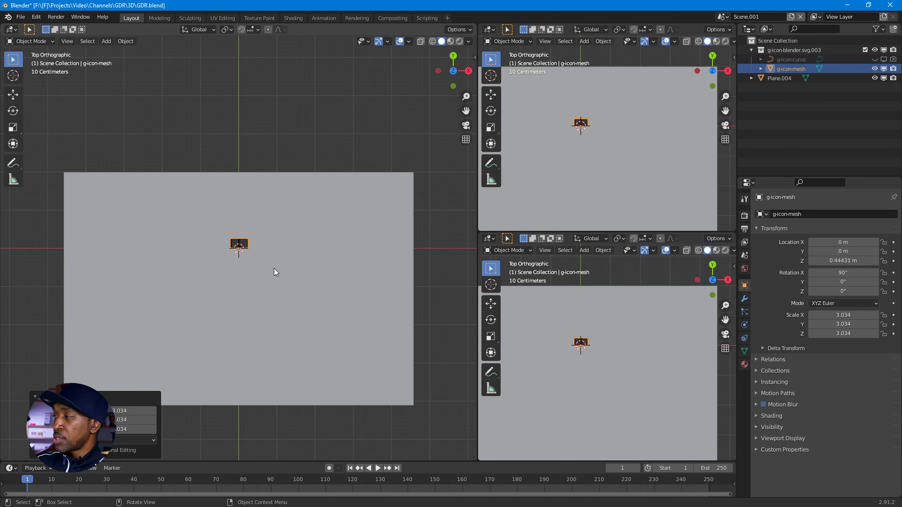
{"action": "key", "text": "shift+a"}
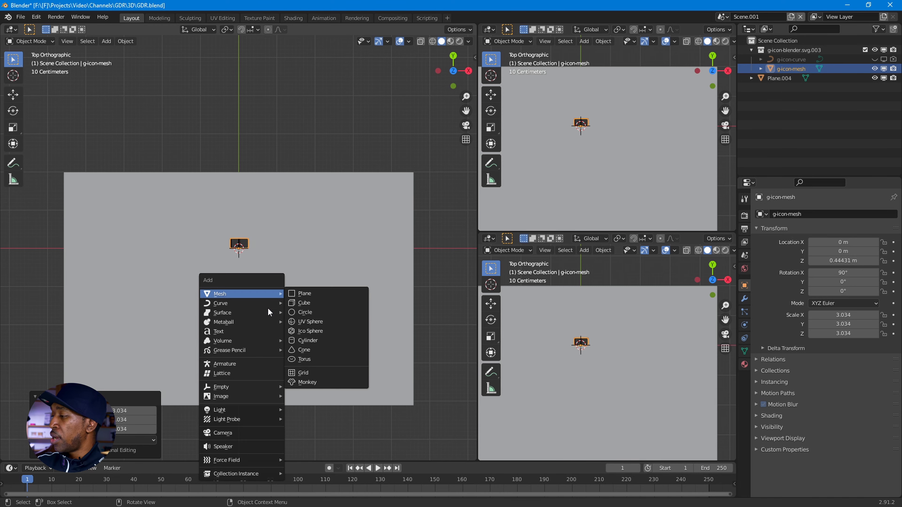
{"action": "left_click", "coordinate": [261, 439]}
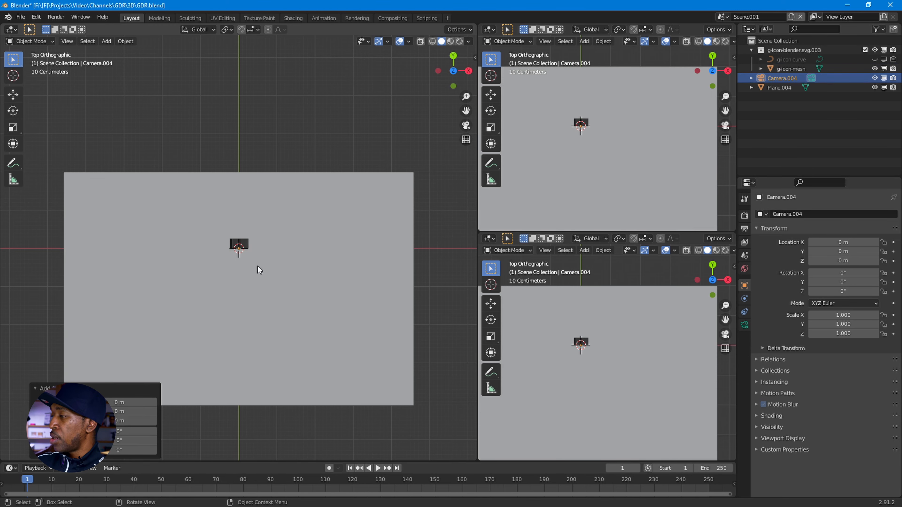
{"action": "mouse_move", "coordinate": [258, 268]}
{"action": "middle_mouse_down"}
{"action": "mouse_move", "coordinate": [268, 324]}
{"action": "mouse_move", "coordinate": [287, 231]}
{"action": "mouse_move", "coordinate": [313, 209]}
{"action": "mouse_move", "coordinate": [238, 280]}
{"action": "mouse_move", "coordinate": [254, 272]}
{"action": "mouse_move", "coordinate": [242, 273]}
{"action": "middle_mouse_up"}
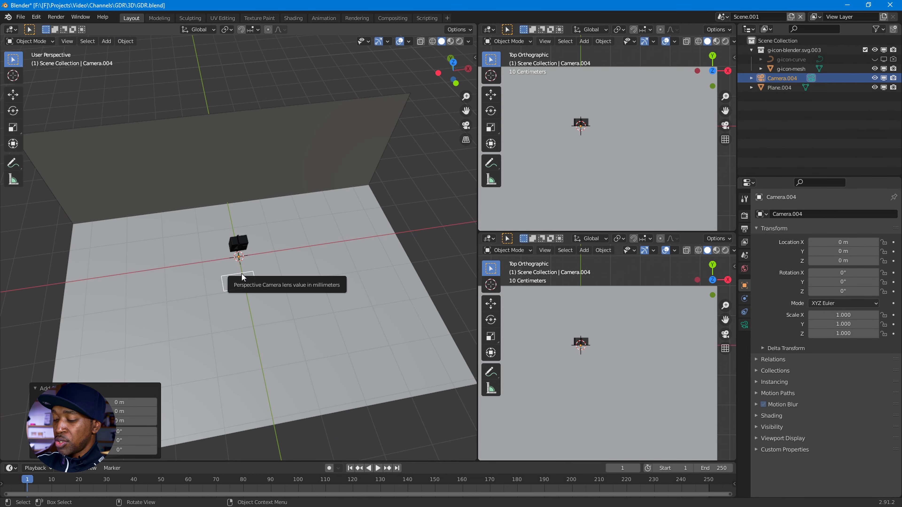
{"action": "key", "text": "g"}
{"action": "key", "text": "z"}
{"action": "left_click", "coordinate": [262, 261]}
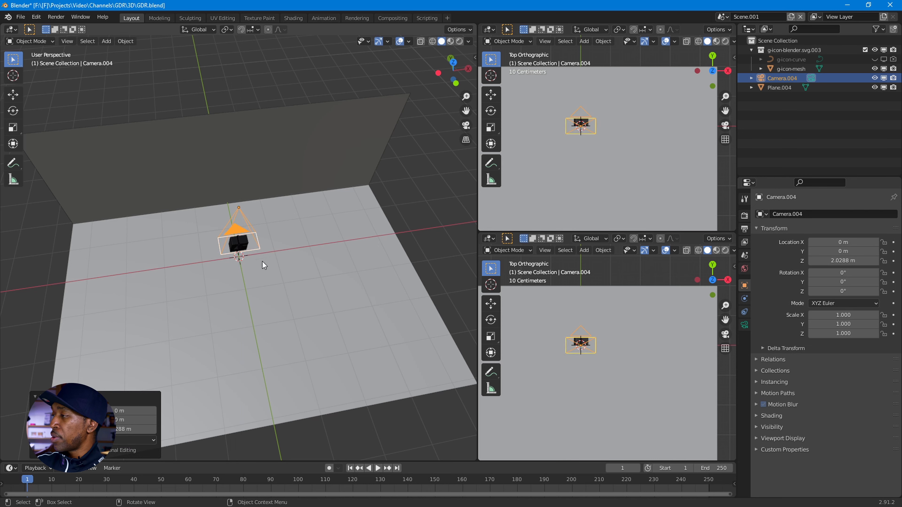
Step: Rotate the new camera 90° about the global X axis
{"action": "key", "text": "r"}
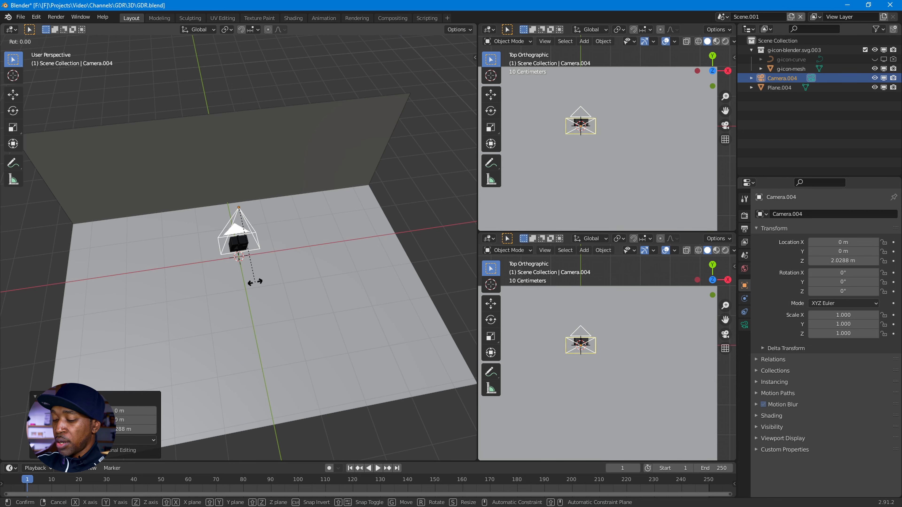
{"action": "type", "text": "x"}
{"action": "type", "text": "90"}
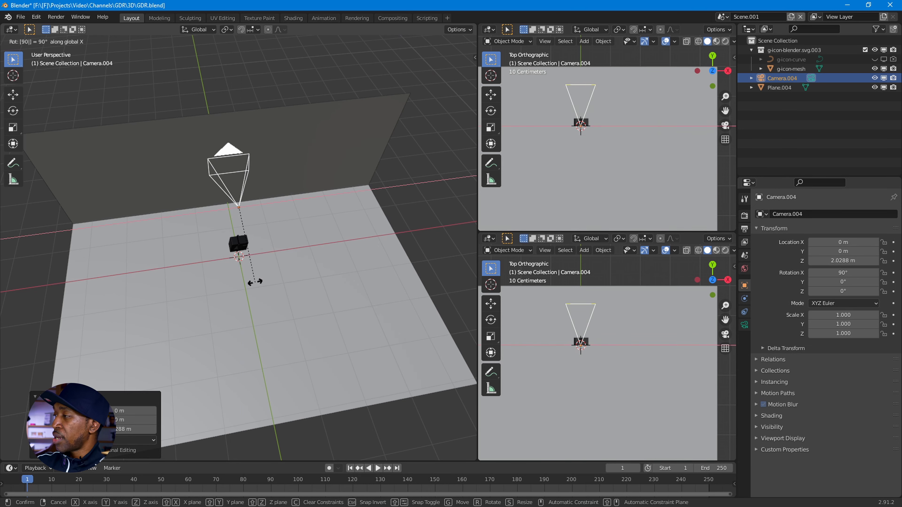
{"action": "key", "text": "Return"}
Step: Move the camera in front of the icon, centred near X 0 at about Y -2.97 m and Z 0.57 m
{"action": "middle_click_drag", "start_coordinate": [234, 248], "coordinate": [330, 206]}
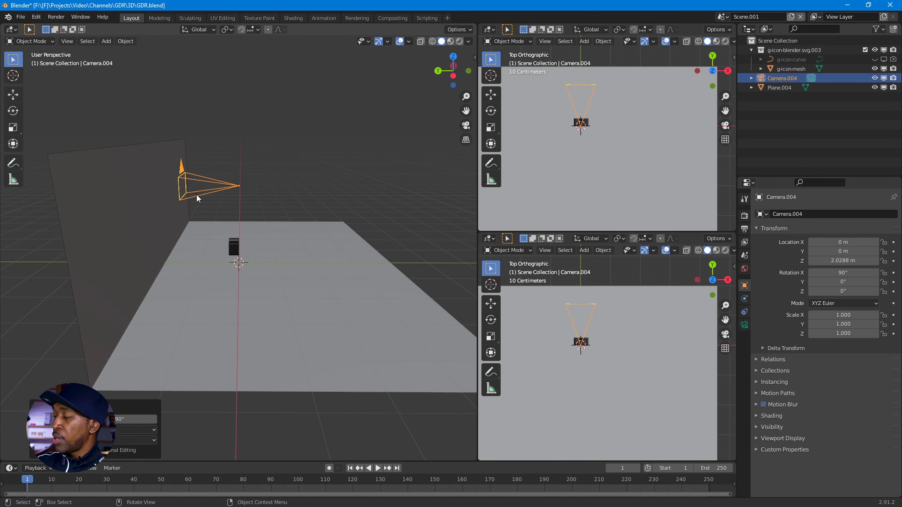
{"action": "key", "text": "g"}
{"action": "left_click", "coordinate": [325, 257]}
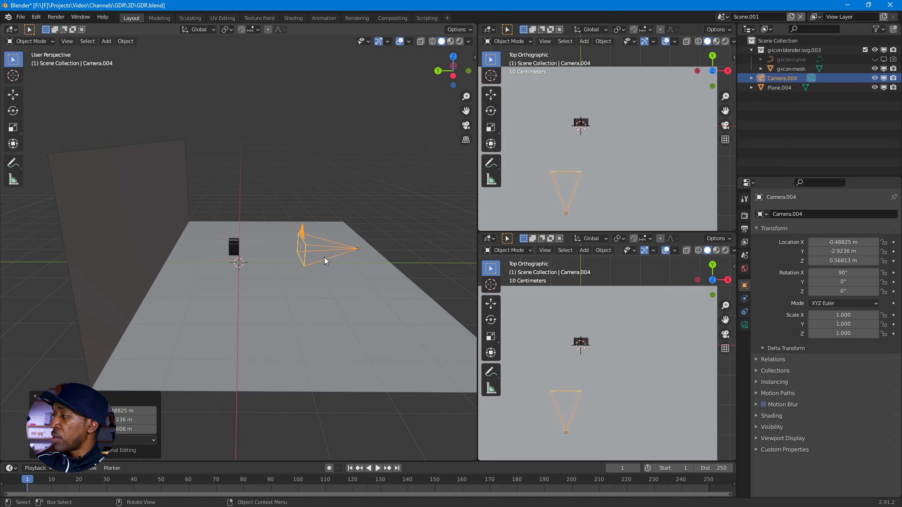
{"action": "middle_click_drag", "start_coordinate": [324, 257], "coordinate": [302, 277]}
{"action": "key", "text": "KP_7"}
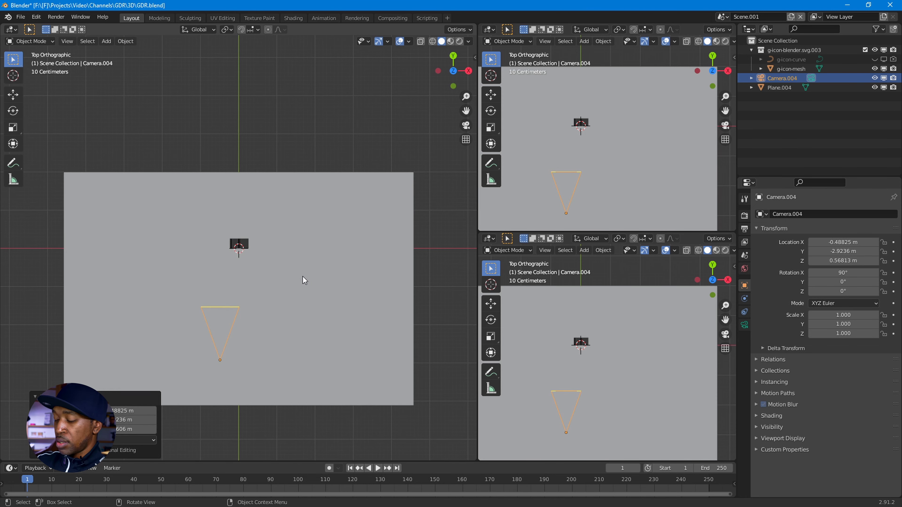
{"action": "key", "text": "g"}
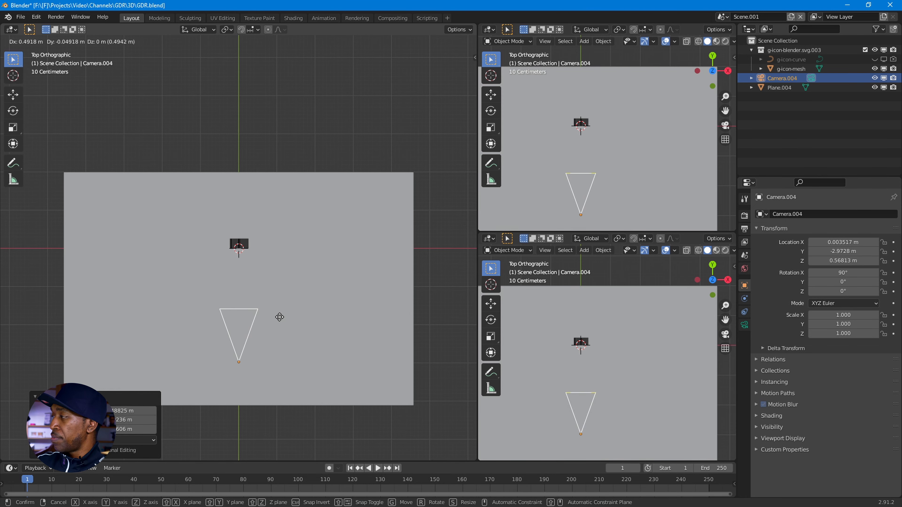
{"action": "left_click", "coordinate": [280, 317]}
Step: Check the framing through the camera, and set the upper small viewport to camera view while the main viewport stays in user perspective
{"action": "middle_click_drag", "start_coordinate": [261, 351], "coordinate": [260, 259]}
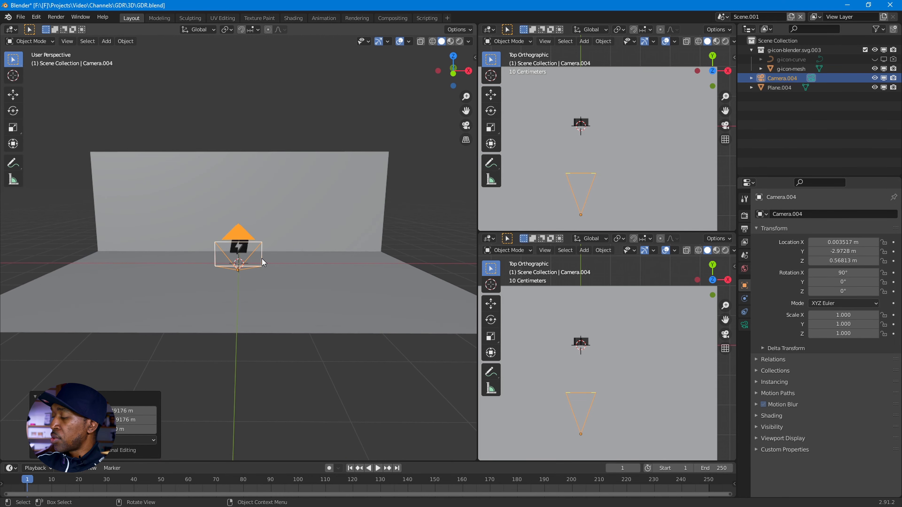
{"action": "key", "text": "KP_0"}
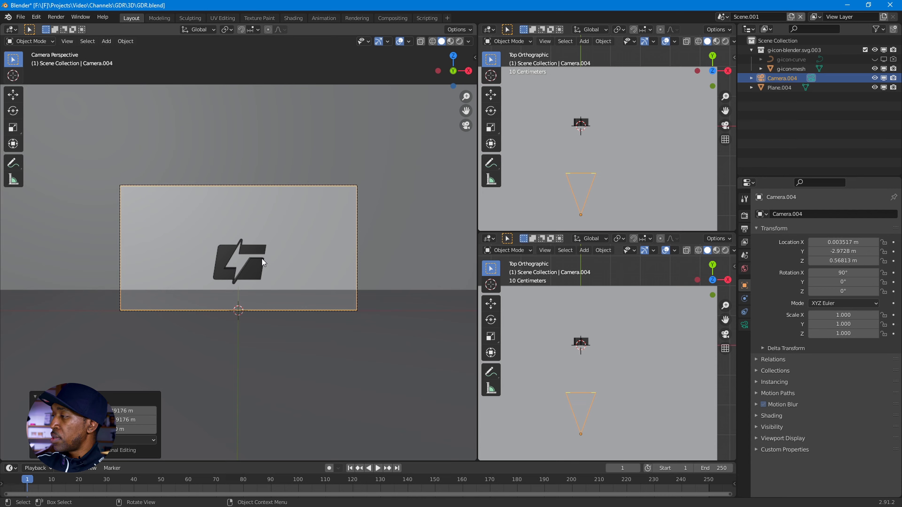
{"action": "key", "text": "KP_0"}
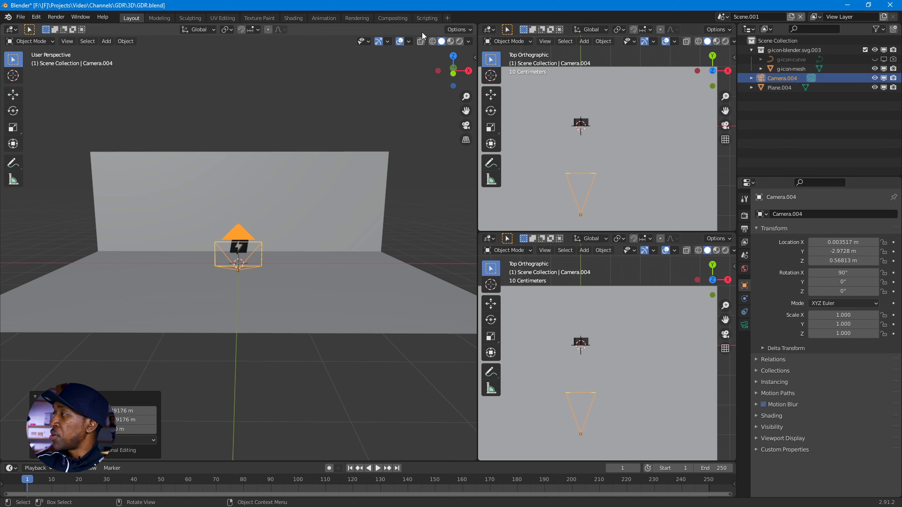
{"action": "key", "text": "KP_0"}
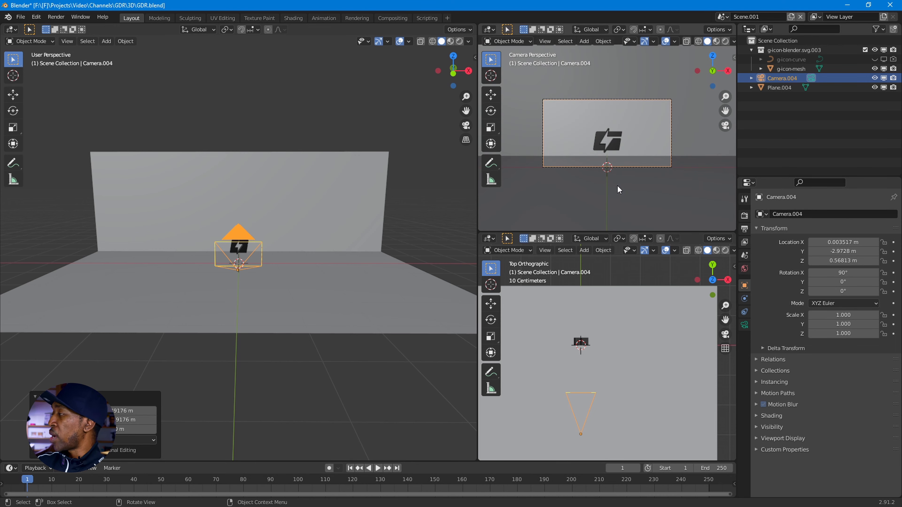
Step: Lower the camera to about 0.43 m in Z to centre the icon, and switch the camera viewport to Rendered shading
{"action": "left_click", "coordinate": [258, 255]}
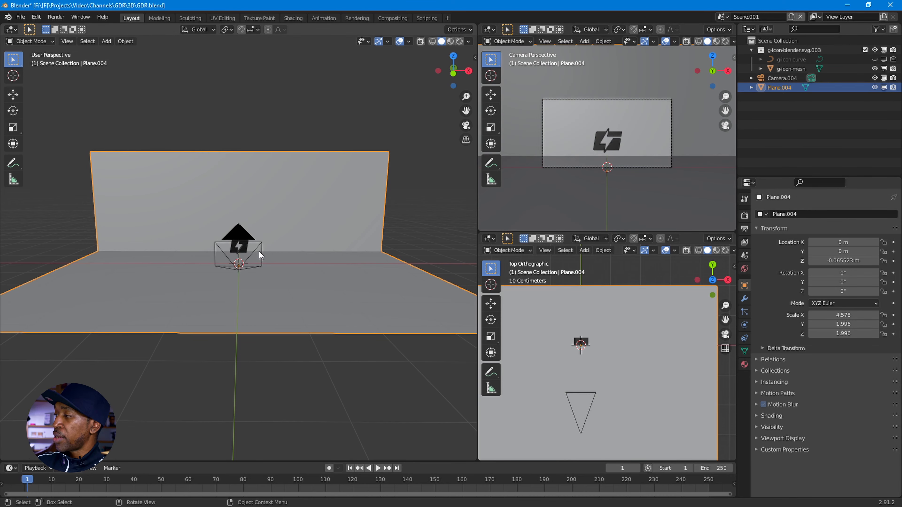
{"action": "left_click", "coordinate": [241, 234]}
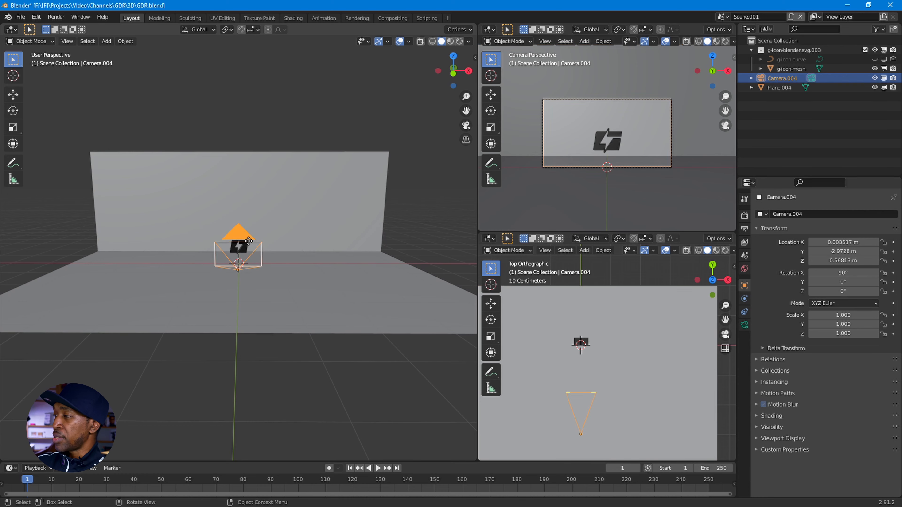
{"action": "key", "text": "g"}
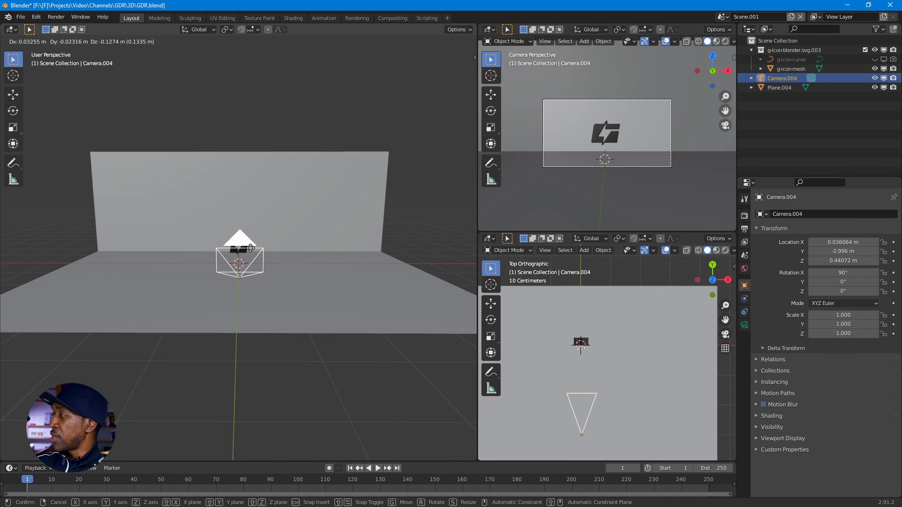
{"action": "left_click", "coordinate": [248, 249]}
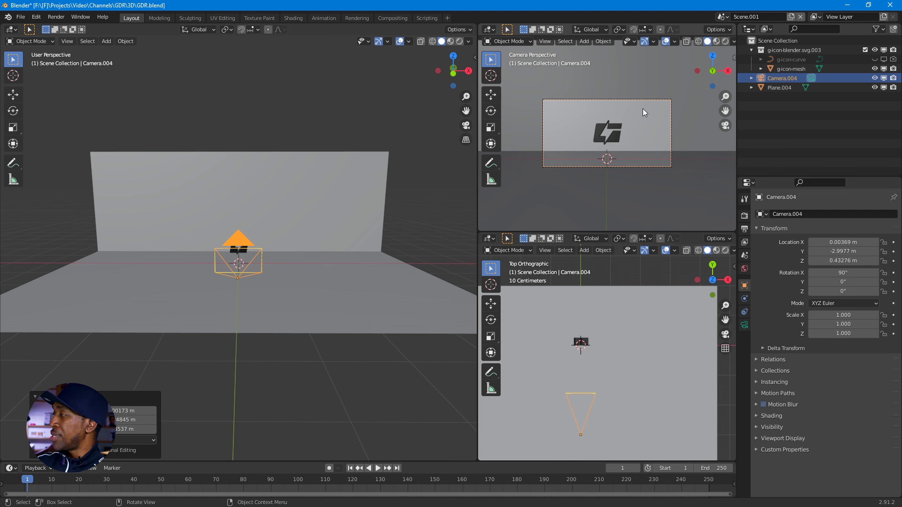
{"action": "key", "text": "z"}
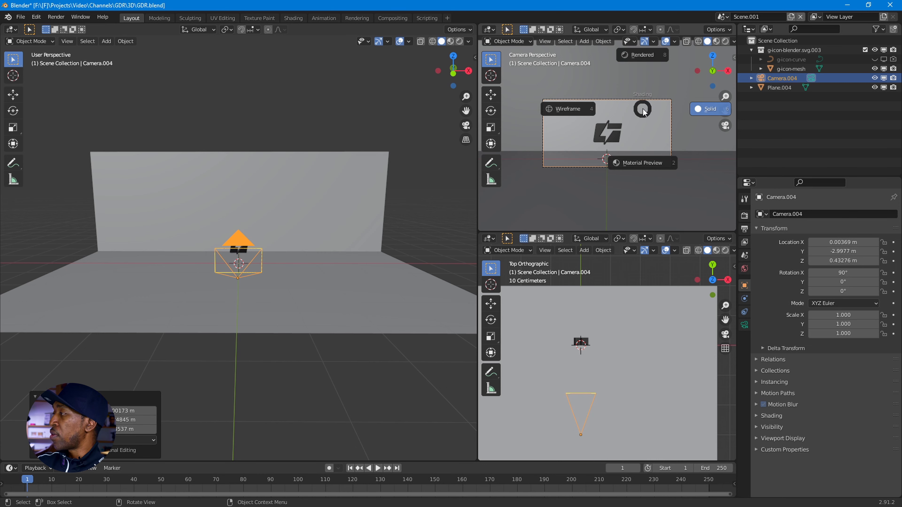
{"action": "left_click", "coordinate": [640, 56]}
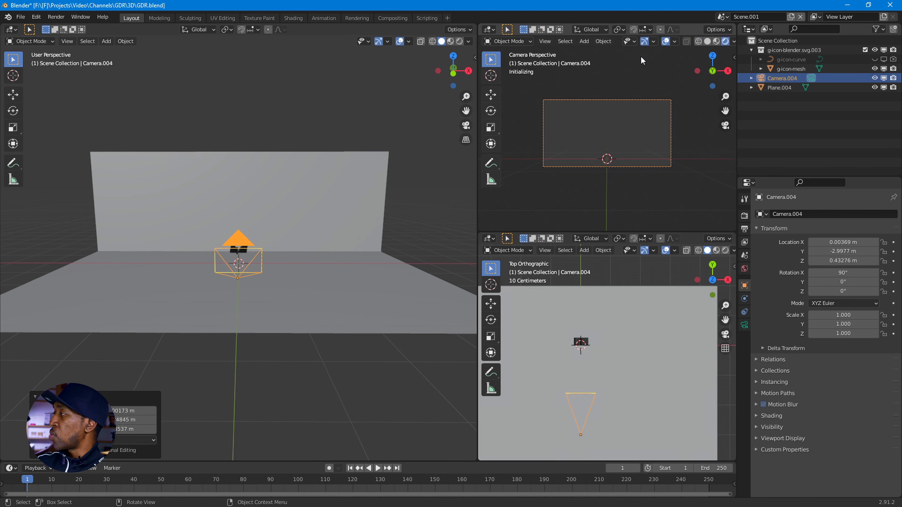
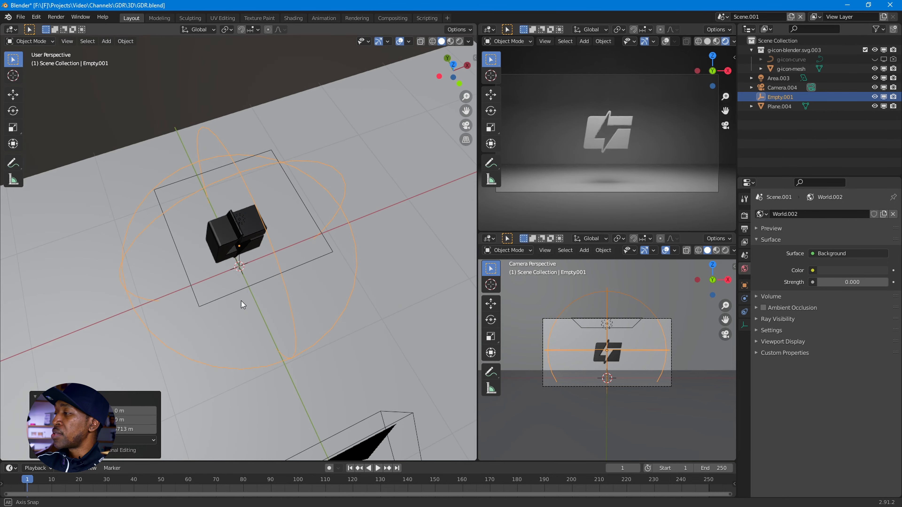
Step: Rename the Empty.001 object as obj-null
{"action": "double_click", "coordinate": [787, 98]}
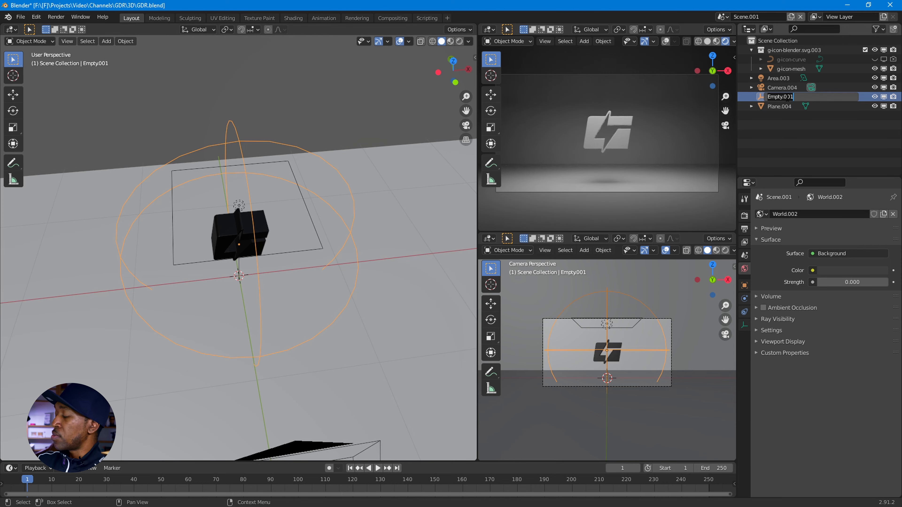
{"action": "type", "text": "obj"}
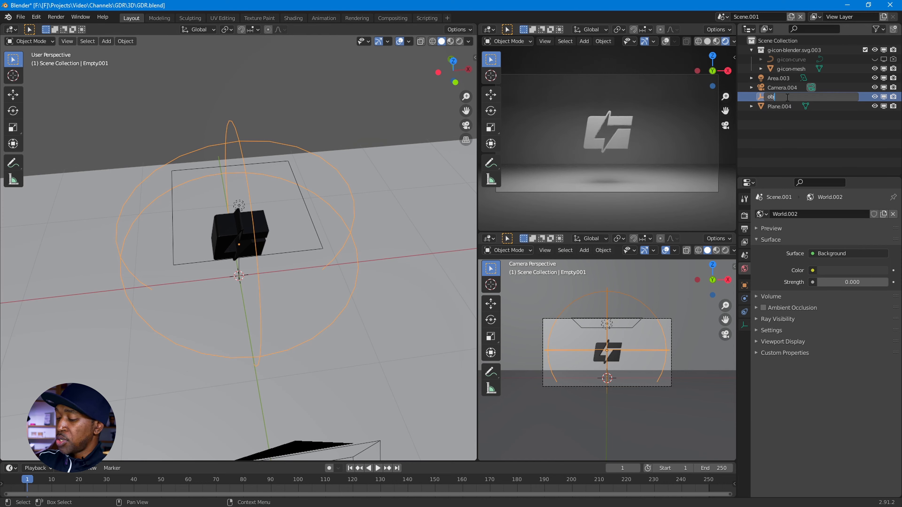
{"action": "type", "text": "-null"}
{"action": "key", "text": "Return"}
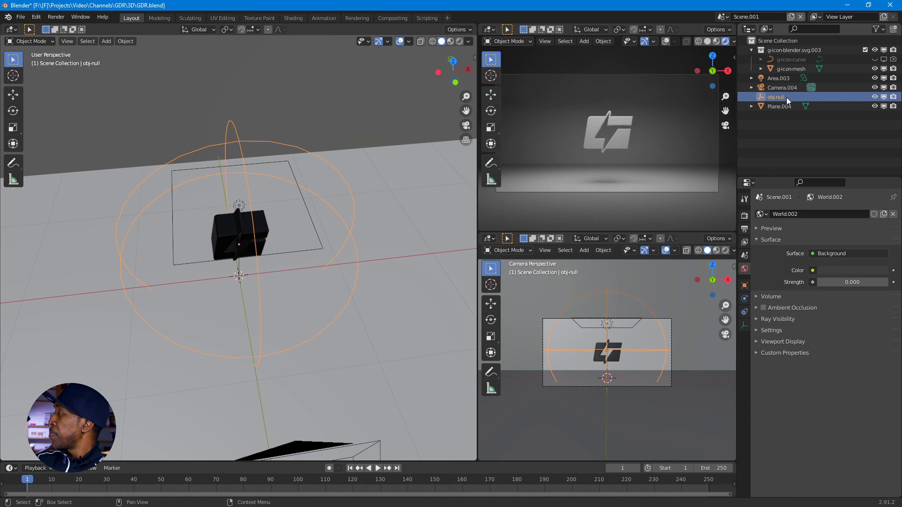
Step: Select the area light above the icon and add a Track To constraint to it
{"action": "left_click", "coordinate": [315, 244]}
{"action": "left_click", "coordinate": [318, 237]}
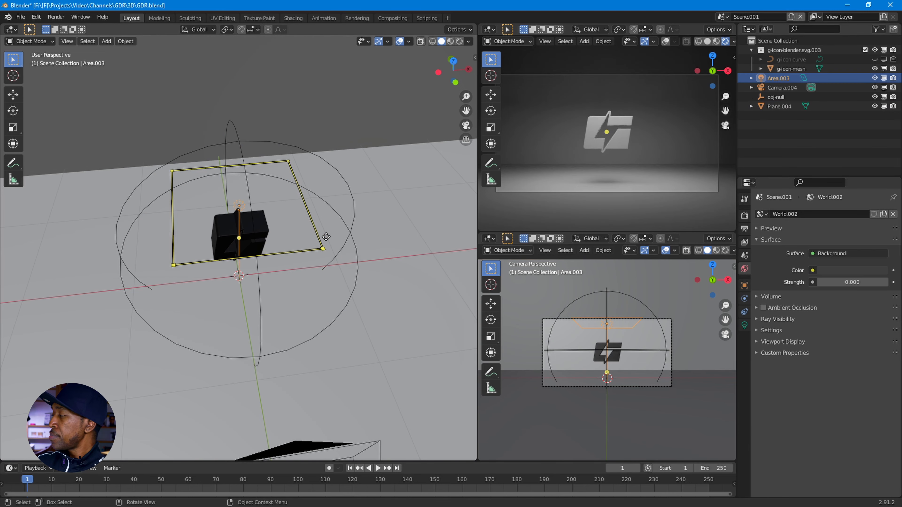
{"action": "left_click", "coordinate": [744, 286]}
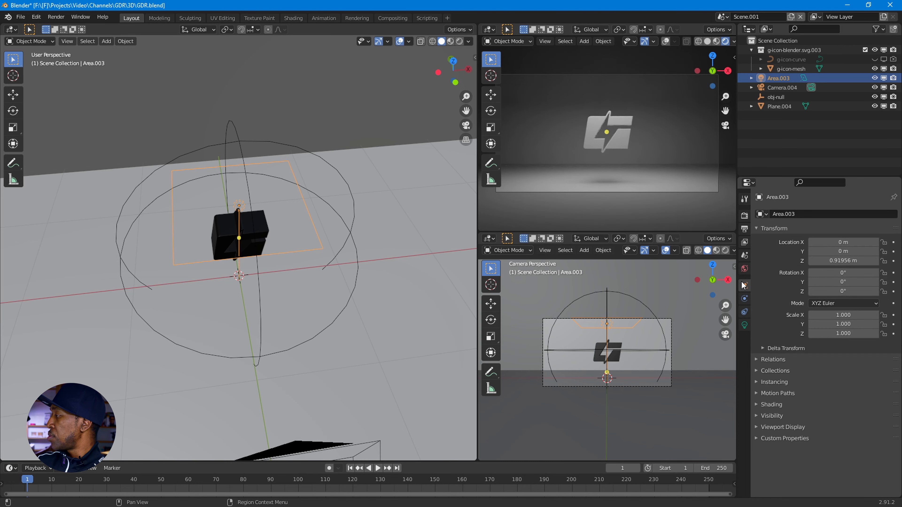
{"action": "left_click", "coordinate": [745, 312]}
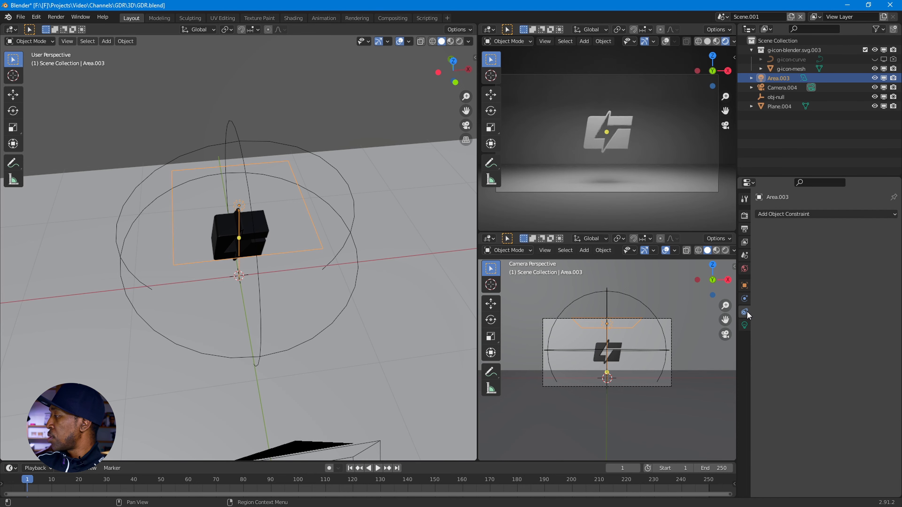
{"action": "left_click", "coordinate": [816, 214]}
{"action": "left_click", "coordinate": [811, 282]}
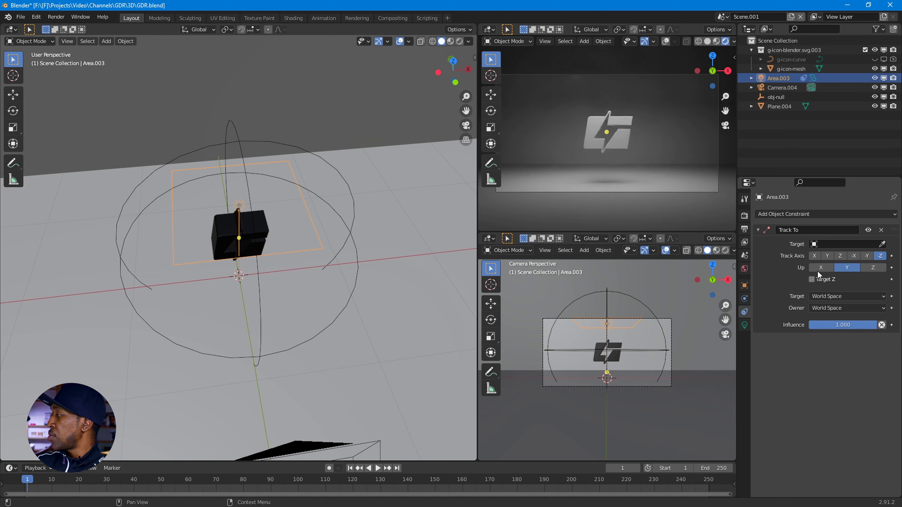
Step: Set the target of the area light's Track To constraint to obj-null
{"action": "left_click", "coordinate": [828, 244]}
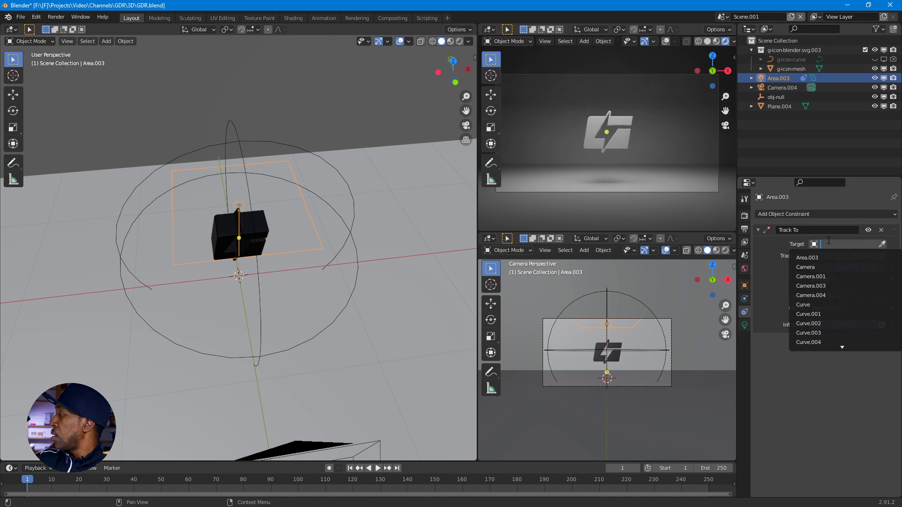
{"action": "type", "text": "boj"}
{"action": "key", "text": "BackSpace"}
{"action": "key", "text": "BackSpace"}
{"action": "type", "text": "o"}
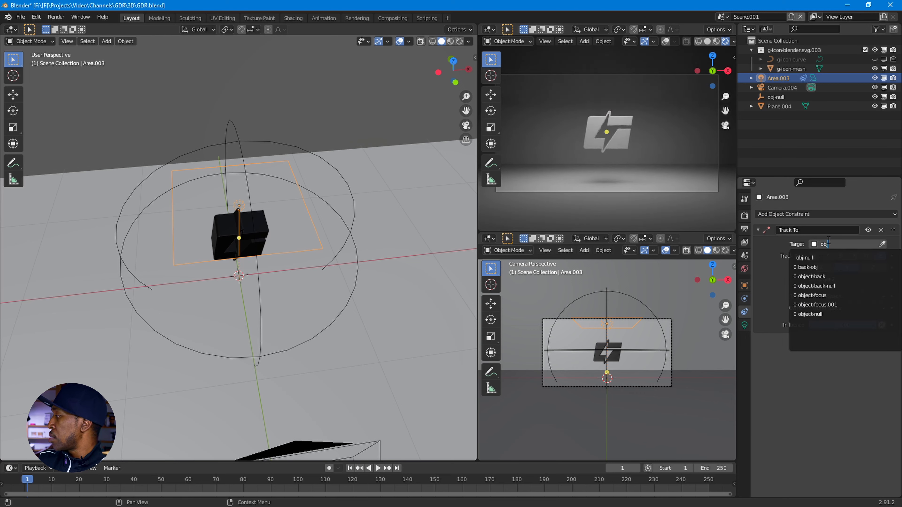
{"action": "left_click", "coordinate": [830, 257]}
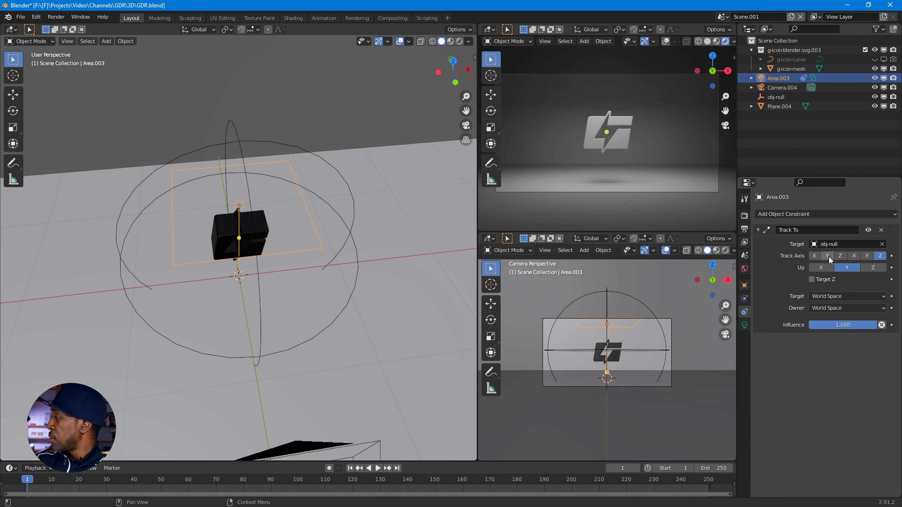
Step: Scale the area light down to 0.181 and move it lower and forward, toward the camera side of the icon
{"action": "middle_click_drag", "start_coordinate": [375, 274], "coordinate": [383, 220]}
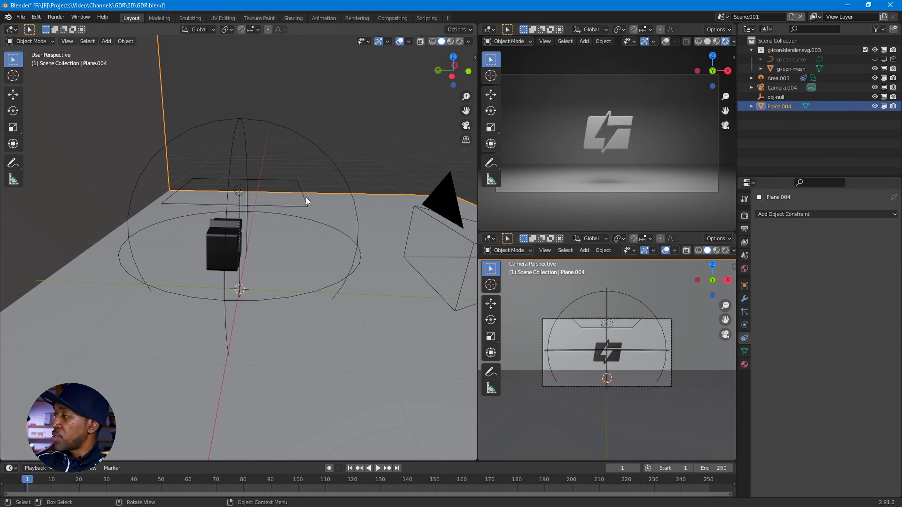
{"action": "key", "text": "g"}
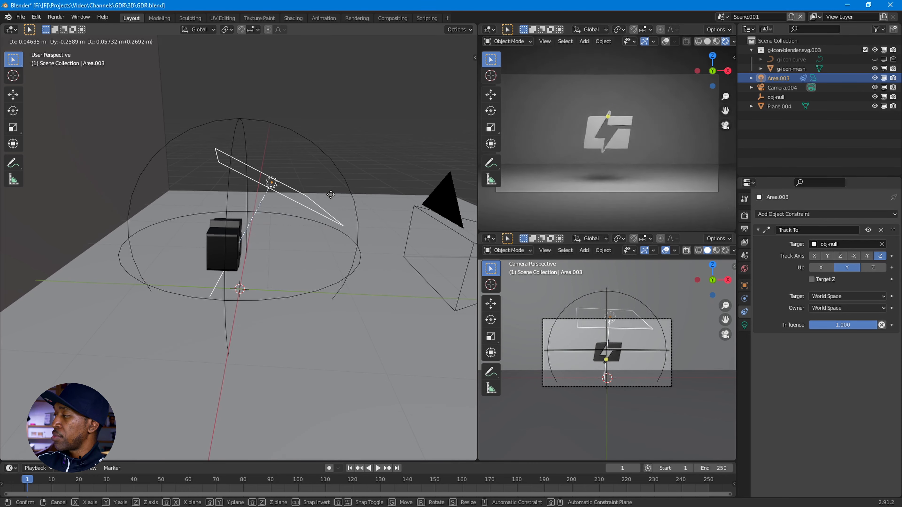
{"action": "key", "text": "s"}
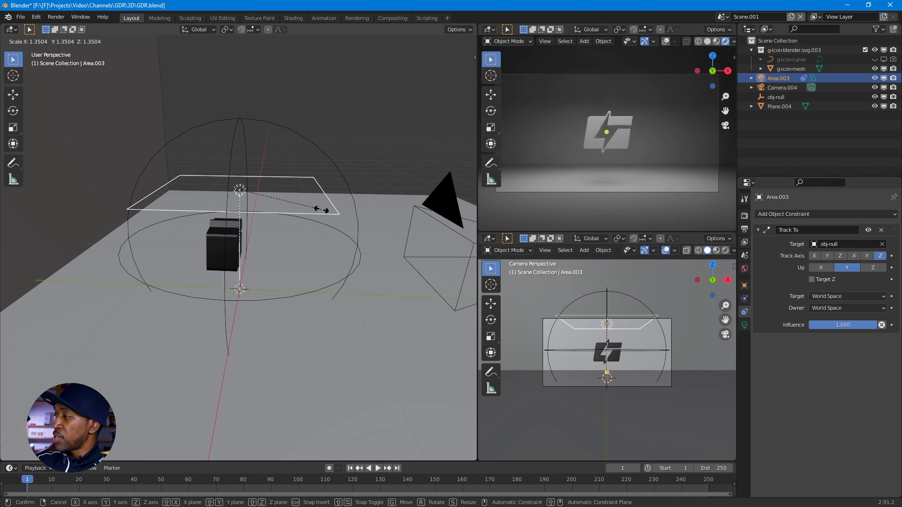
{"action": "left_click", "coordinate": [248, 202]}
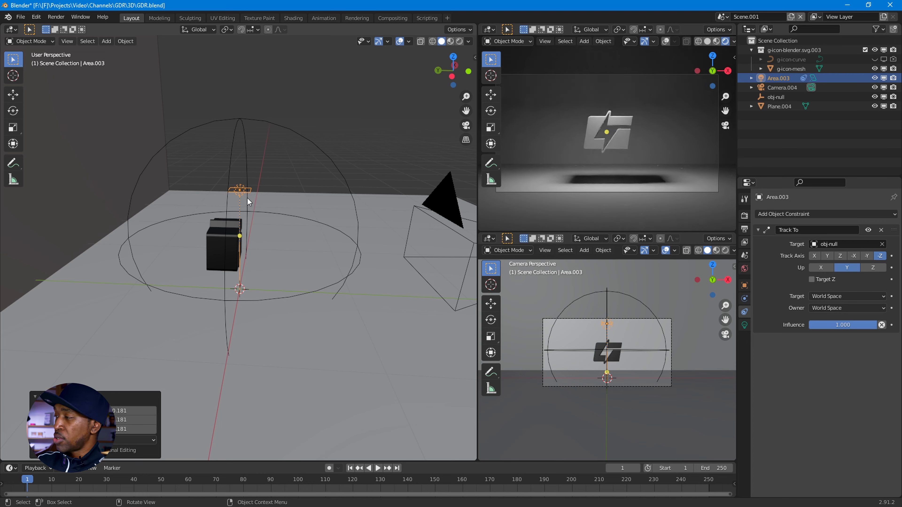
{"action": "key", "text": "g"}
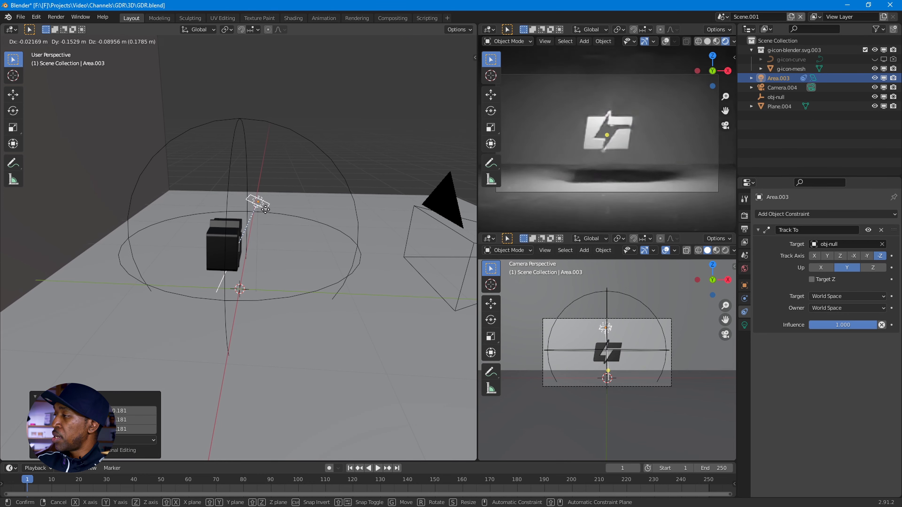
{"action": "left_click", "coordinate": [264, 213]}
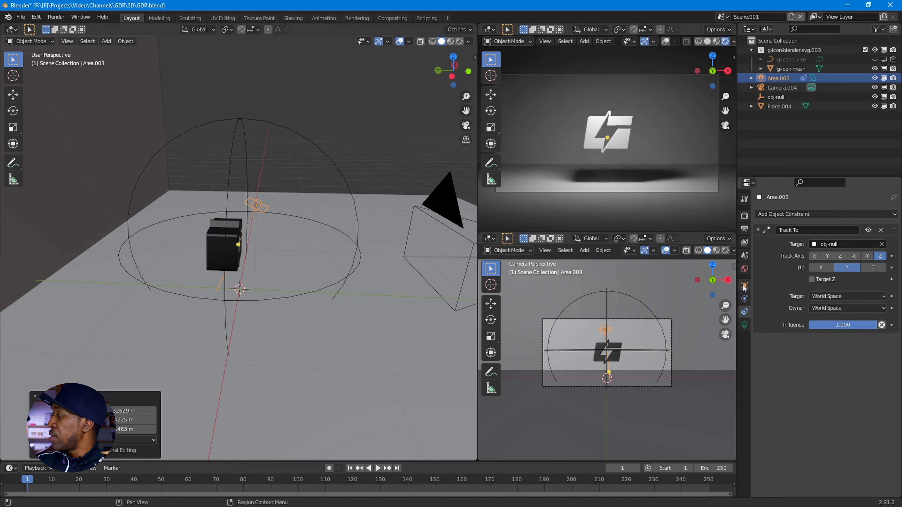
Step: Lower the power of the area light to 1.2 W
{"action": "left_click", "coordinate": [745, 324]}
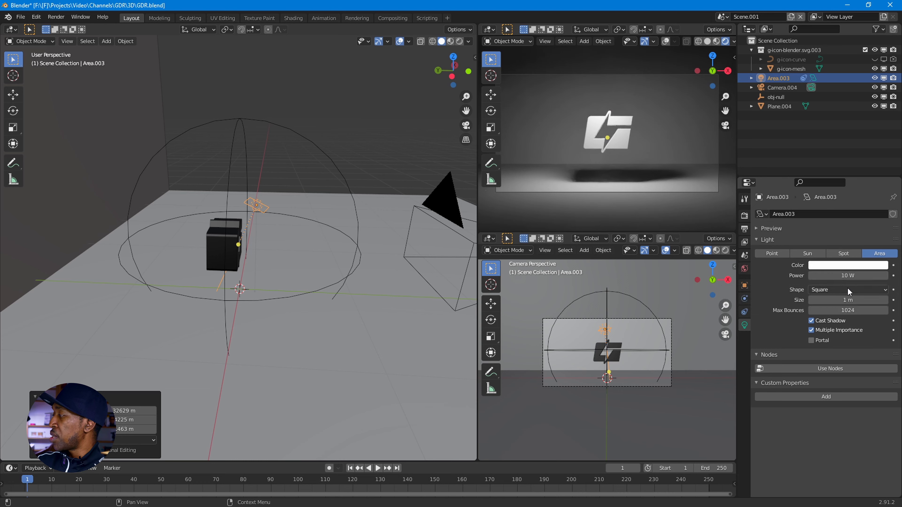
{"action": "left_click_drag", "start_coordinate": [849, 279], "coordinate": [810, 279]}
{"action": "left_click", "coordinate": [886, 277]}
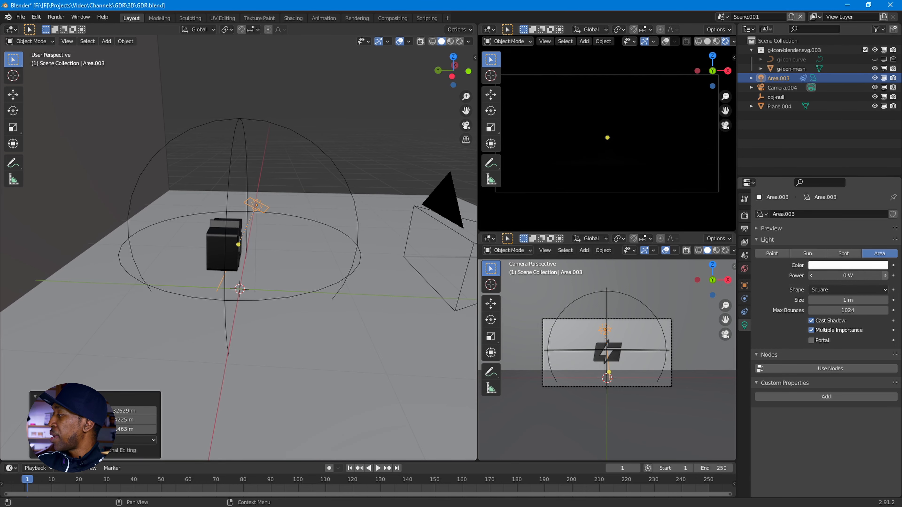
{"action": "left_click", "coordinate": [886, 276]}
{"action": "left_click", "coordinate": [886, 276]}
{"action": "left_click", "coordinate": [886, 276]}
{"action": "left_click", "coordinate": [886, 276]}
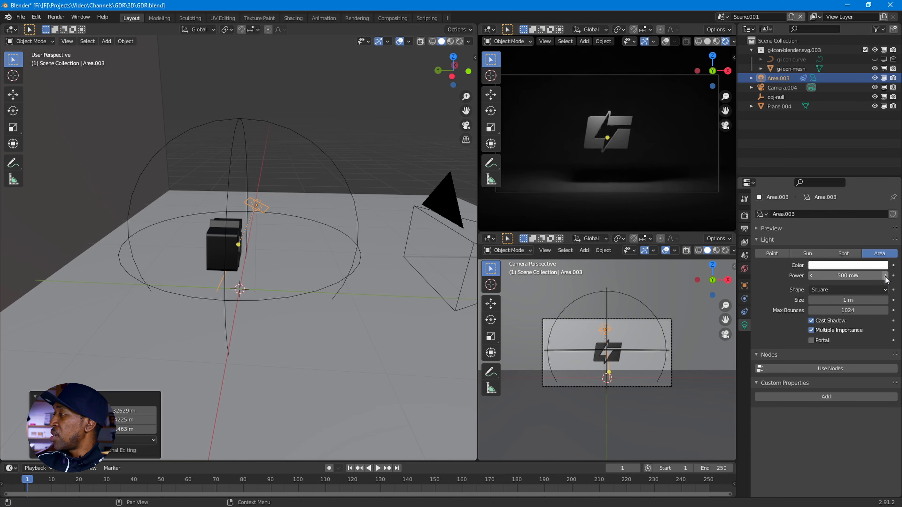
{"action": "left_click", "coordinate": [886, 276]}
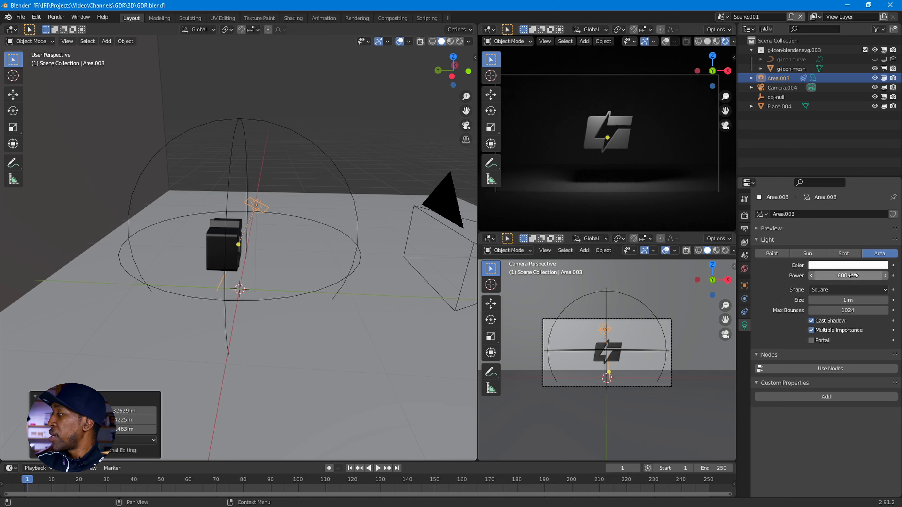
{"action": "left_click", "coordinate": [886, 276]}
{"action": "left_click", "coordinate": [885, 276]}
{"action": "left_click", "coordinate": [886, 276]}
{"action": "left_click", "coordinate": [886, 276]}
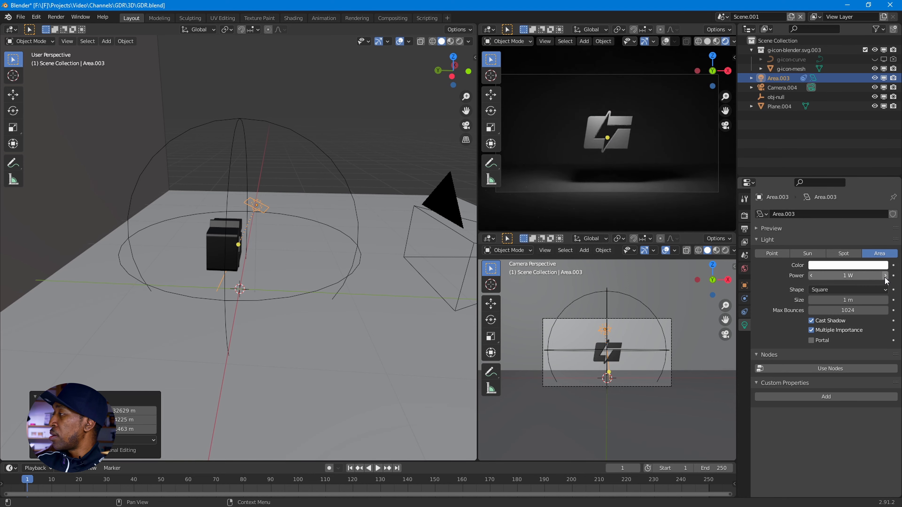
{"action": "left_click", "coordinate": [885, 276]}
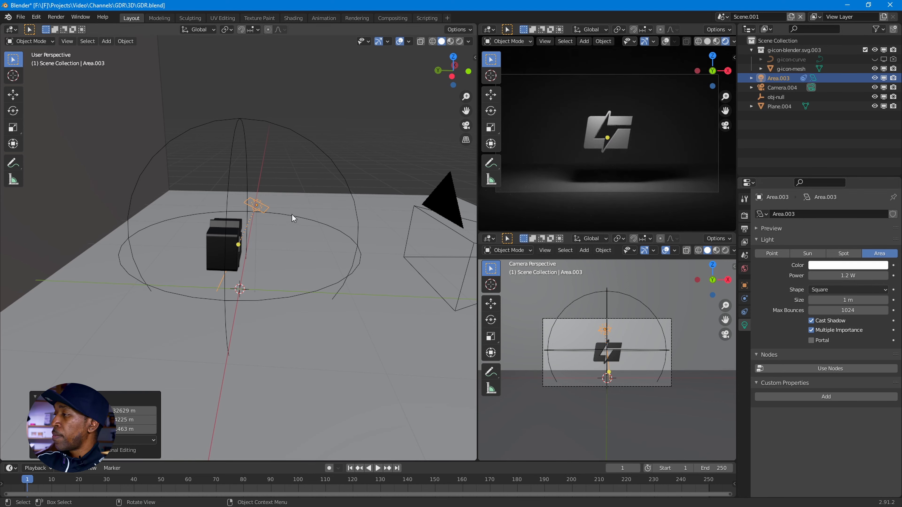
Step: Move the area light about -0.14 m in X, 0.05 m in Y and -0.05 m in Z, to the icon's upper left
{"action": "middle_click_drag", "start_coordinate": [292, 214], "coordinate": [249, 220]}
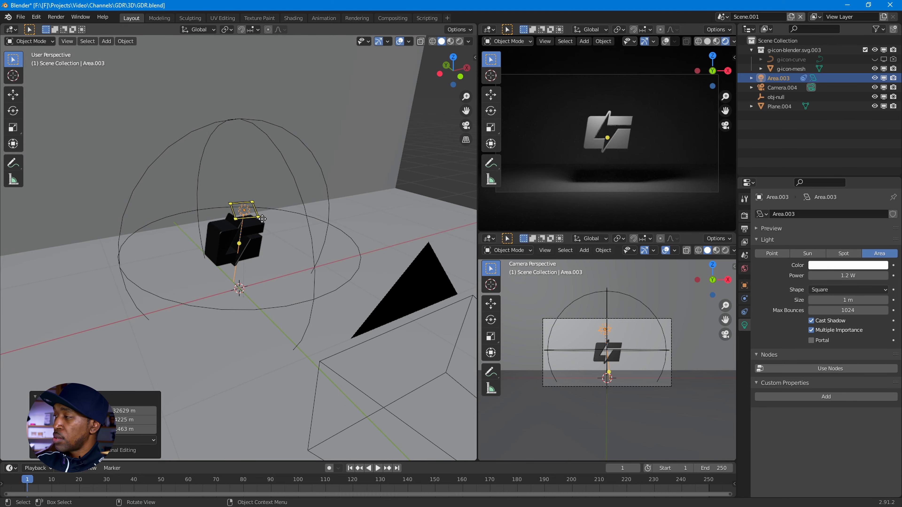
{"action": "key", "text": "g"}
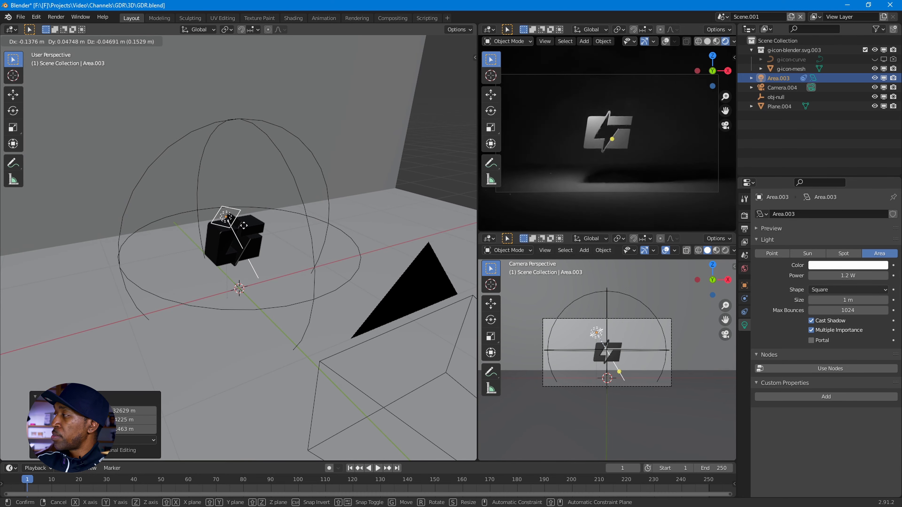
{"action": "left_click", "coordinate": [243, 226]}
Step: Select the camera and add a Track To constraint to it
{"action": "middle_click_drag", "start_coordinate": [248, 271], "coordinate": [276, 253]}
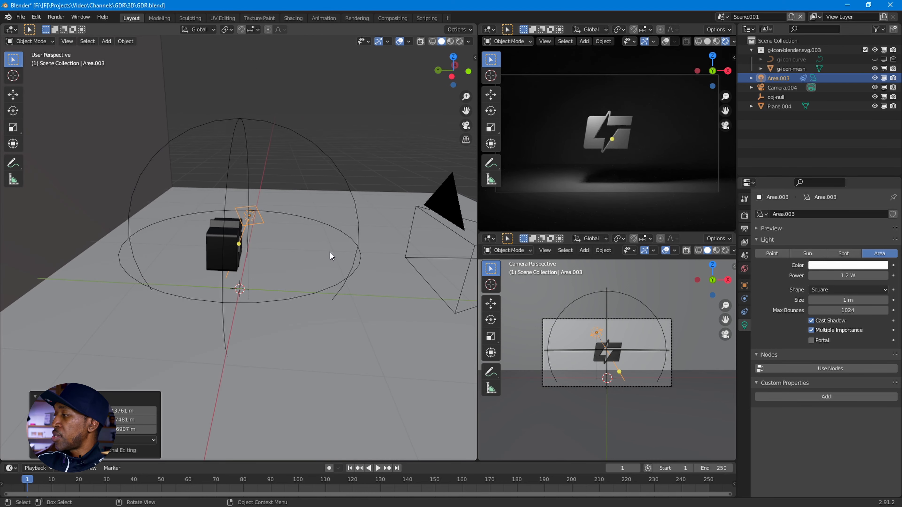
{"action": "mouse_move", "coordinate": [329, 251]}
{"action": "middle_mouse_down"}
{"action": "mouse_move", "coordinate": [277, 250]}
{"action": "mouse_move", "coordinate": [329, 256]}
{"action": "middle_mouse_up"}
{"action": "left_click", "coordinate": [454, 217]}
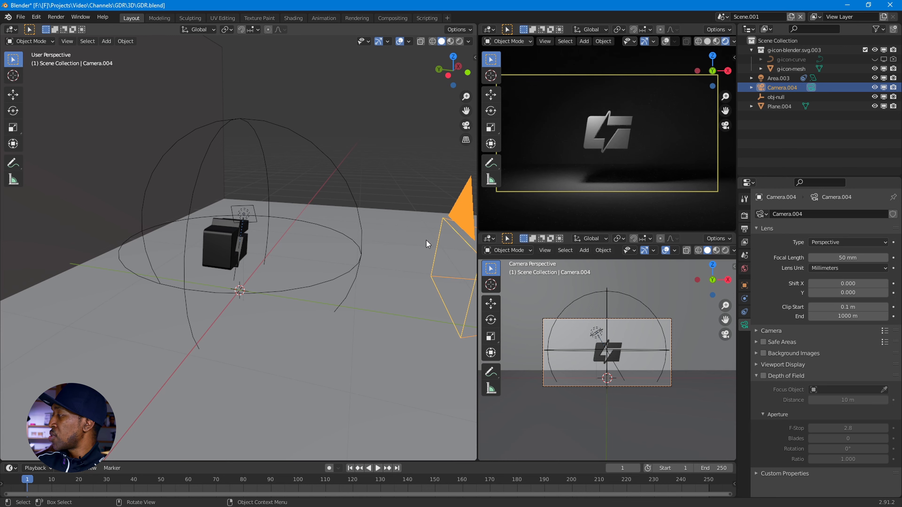
{"action": "left_click", "coordinate": [743, 313]}
{"action": "left_click", "coordinate": [819, 214]}
{"action": "left_click", "coordinate": [794, 283]}
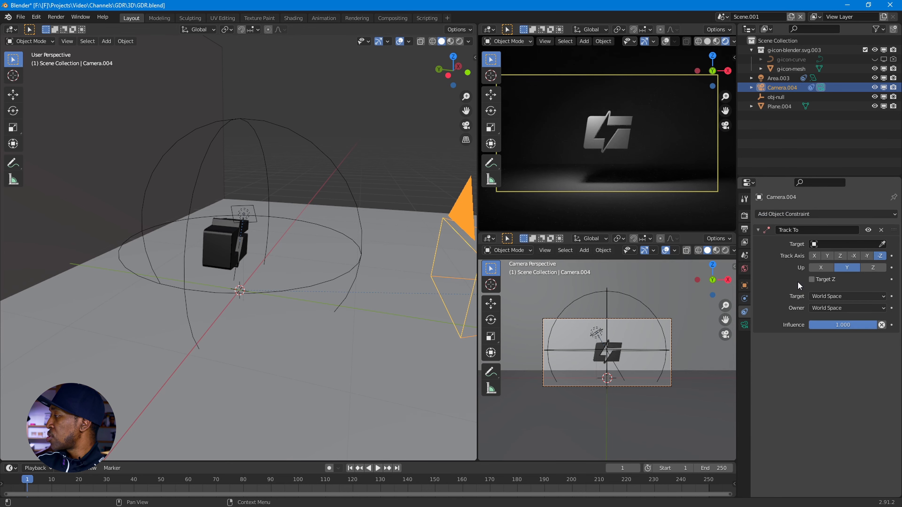
Step: Set the target of the camera's Track To constraint to obj-null
{"action": "left_click", "coordinate": [827, 244]}
{"action": "type", "text": "pbj"}
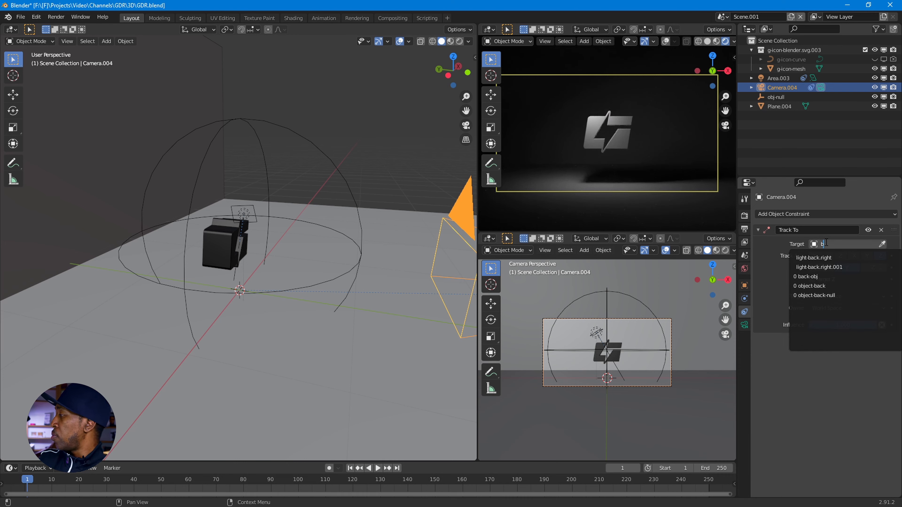
{"action": "key", "text": "BackSpace"}
{"action": "key", "text": "BackSpace"}
{"action": "key", "text": "BackSpace"}
{"action": "type", "text": "o"}
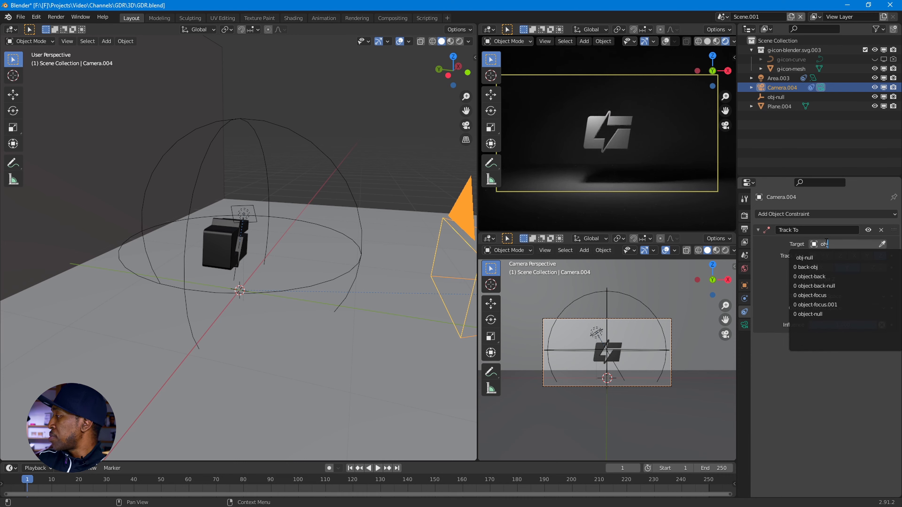
{"action": "type", "text": "bj"}
{"action": "left_click", "coordinate": [817, 257]}
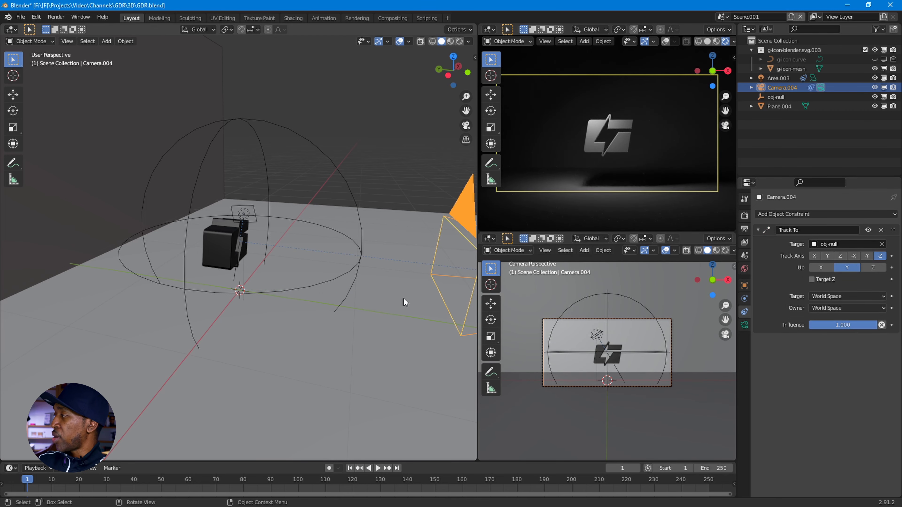
Step: Lower the camera by about 0.4 m along the Z axis so it looks up at the icon
{"action": "scroll", "coordinate": [337, 282], "scroll_direction": "down", "scroll_amount": 3}
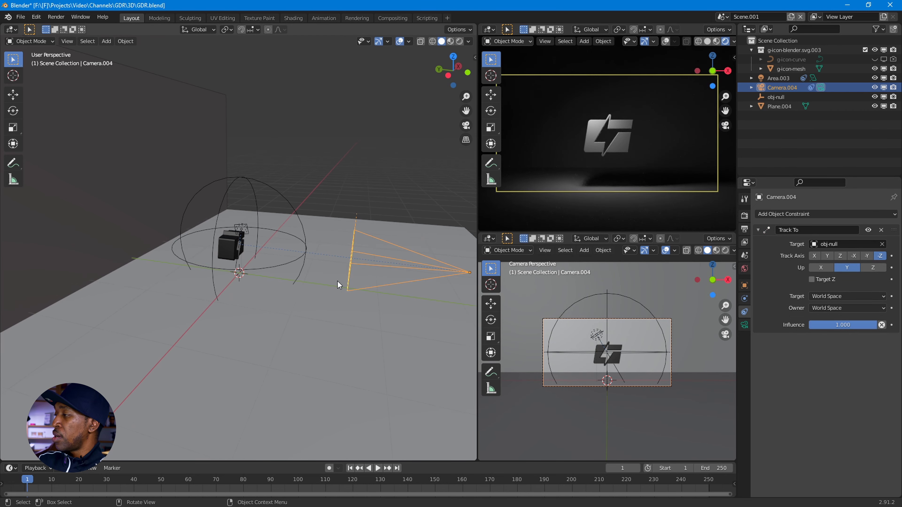
{"action": "middle_click_drag", "start_coordinate": [338, 282], "coordinate": [371, 270]}
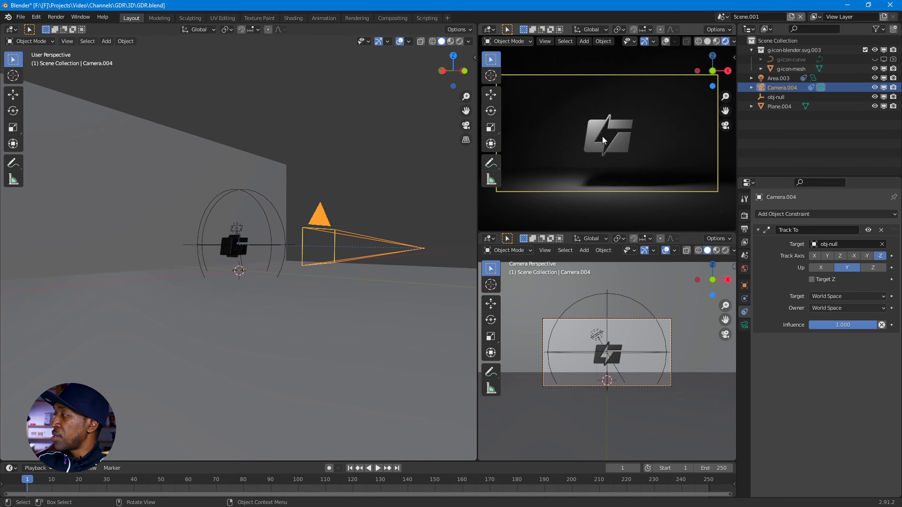
{"action": "scroll", "coordinate": [604, 139], "scroll_direction": "up", "scroll_amount": 6}
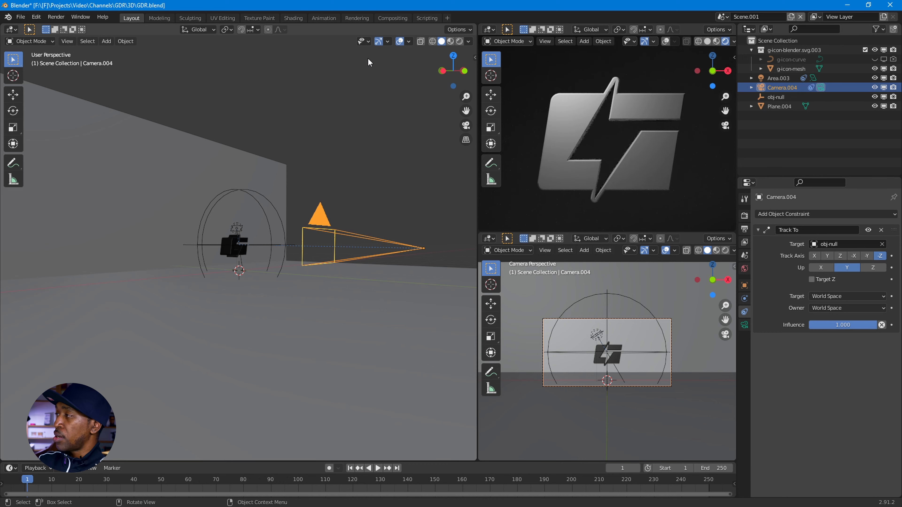
{"action": "key", "text": "g"}
{"action": "key", "text": "z"}
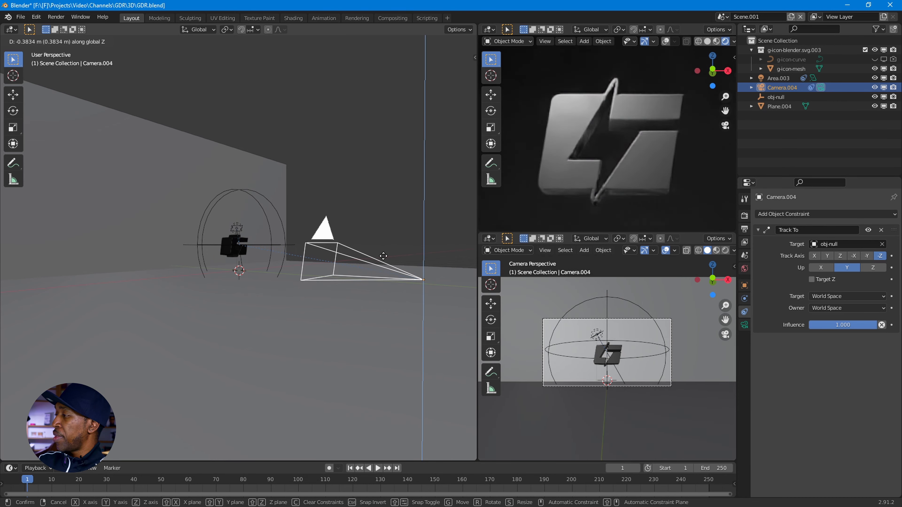
{"action": "left_click", "coordinate": [406, 259]}
Step: Move the camera about 0.98 m away from the icon along the Y axis and show the full camera frame in the rendered view
{"action": "key", "text": "g"}
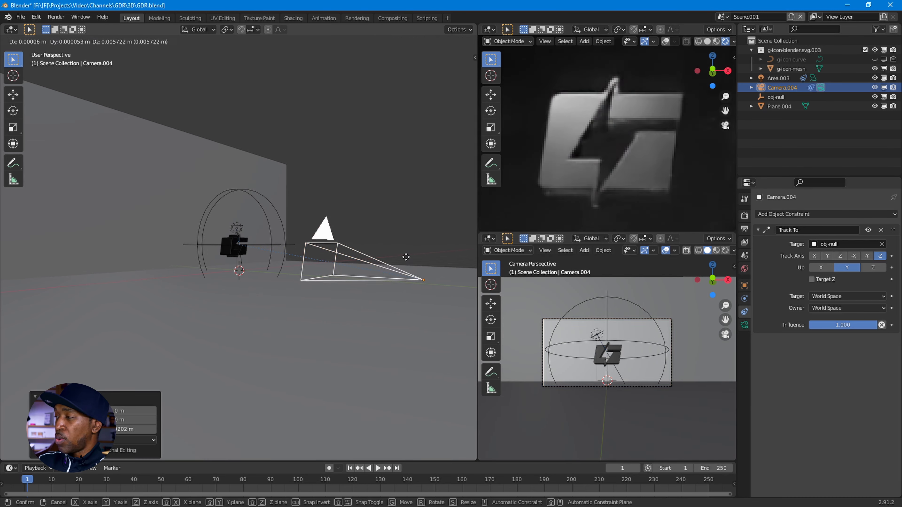
{"action": "key", "text": "y"}
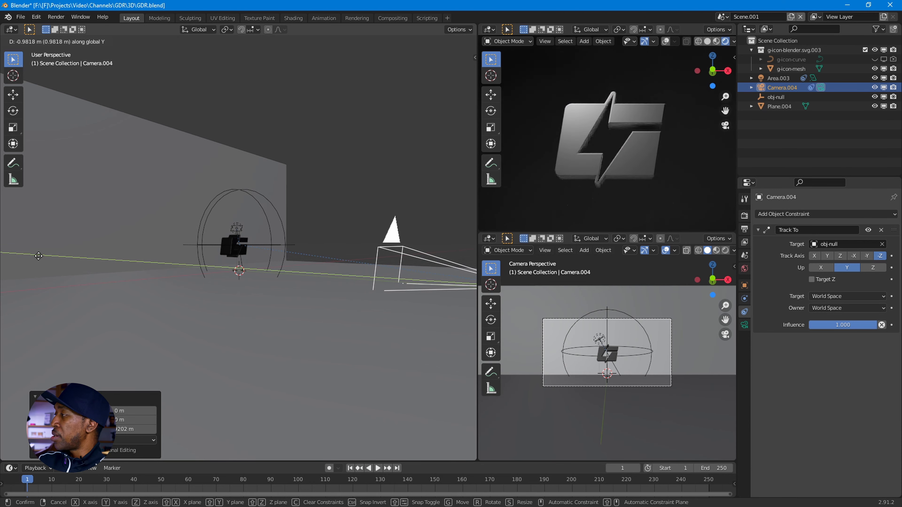
{"action": "left_click", "coordinate": [38, 256]}
{"action": "key", "text": "KP_0"}
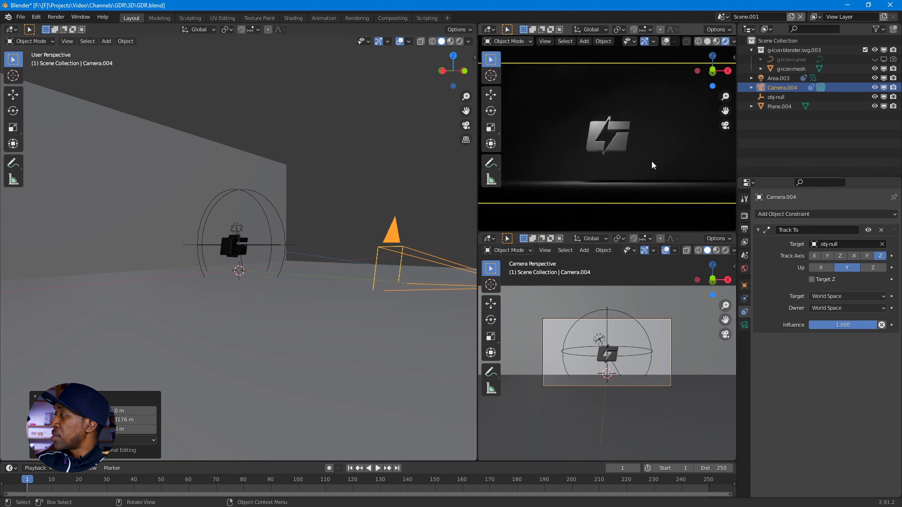
{"action": "scroll", "coordinate": [652, 166], "scroll_direction": "down", "scroll_amount": 1}
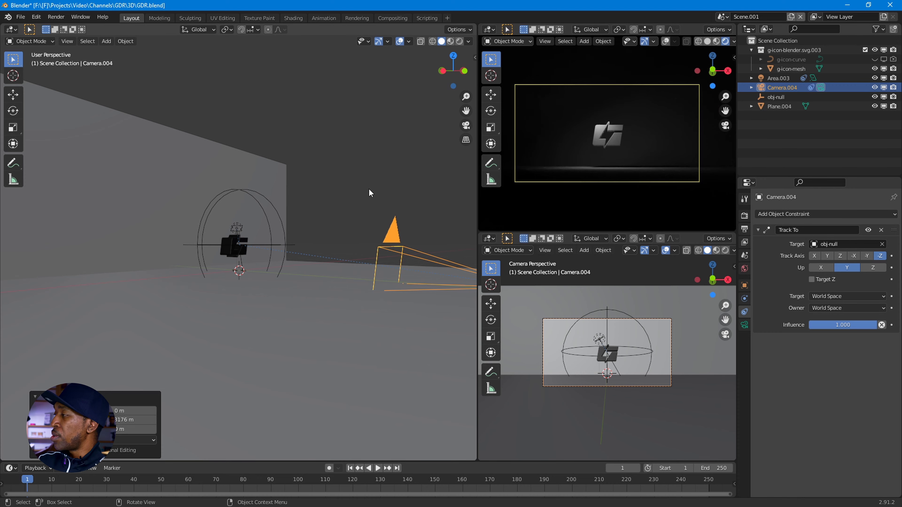
Step: Render a test image from the camera and close the render window after checking it
{"action": "key", "text": "F12"}
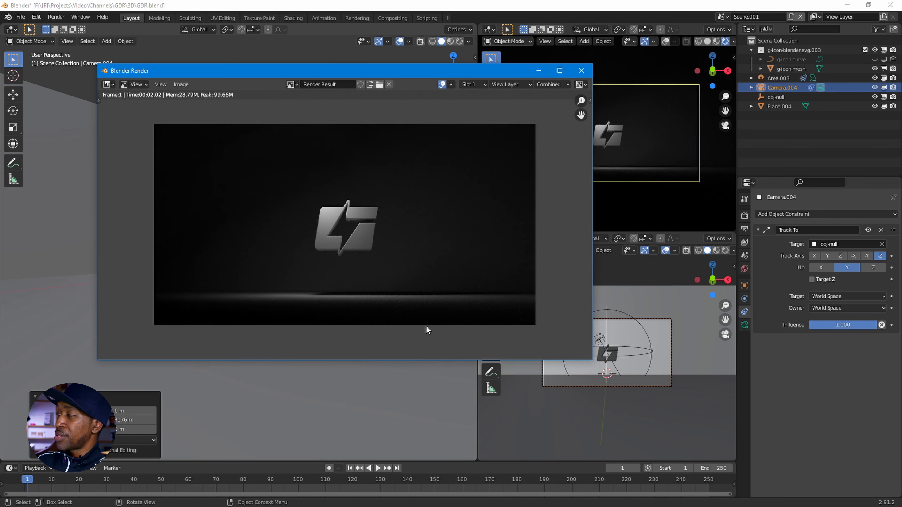
{"action": "left_click", "coordinate": [581, 70]}
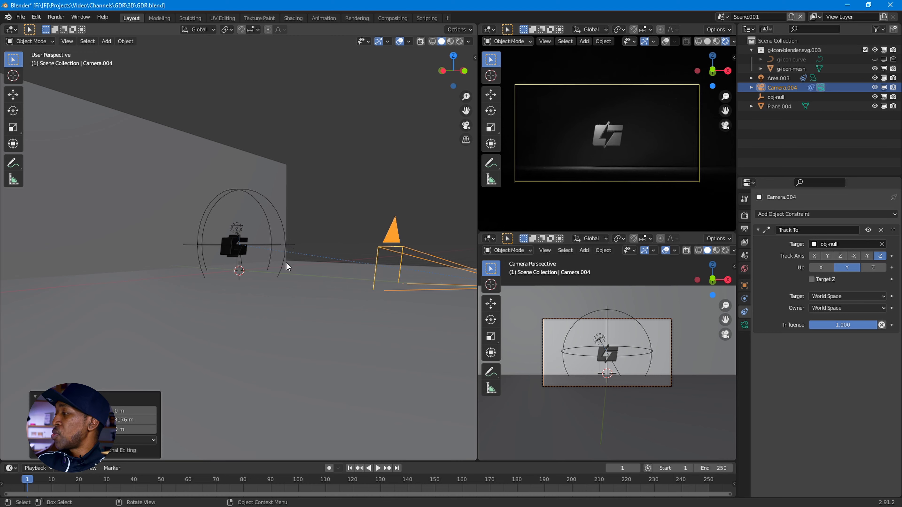
Step: Select the backdrop plane and add a Bevel modifier to it
{"action": "scroll", "coordinate": [305, 309], "scroll_direction": "down", "scroll_amount": 2}
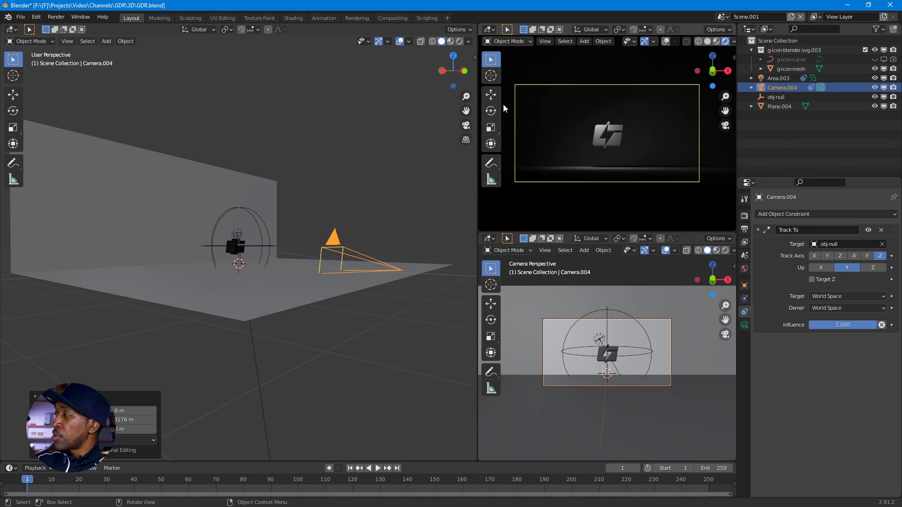
{"action": "middle_click_drag", "start_coordinate": [127, 273], "coordinate": [189, 271]}
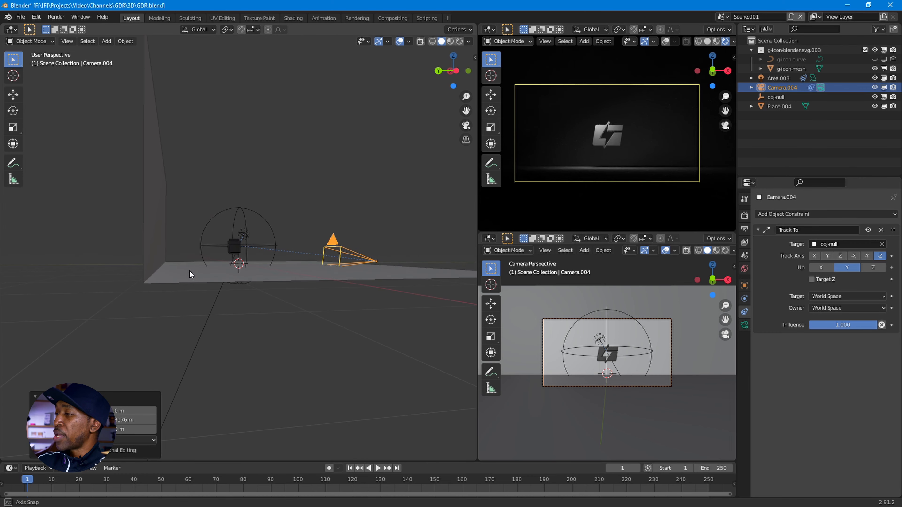
{"action": "left_click", "coordinate": [188, 273]}
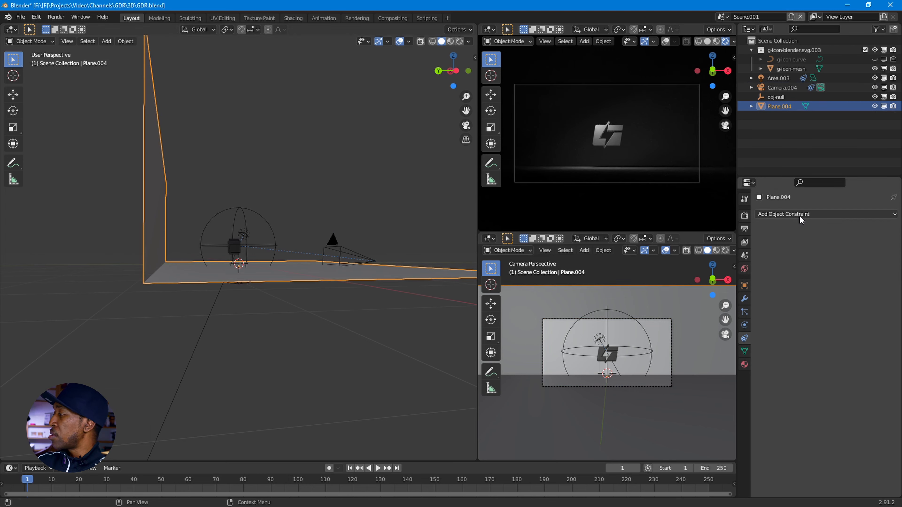
{"action": "left_click", "coordinate": [744, 299]}
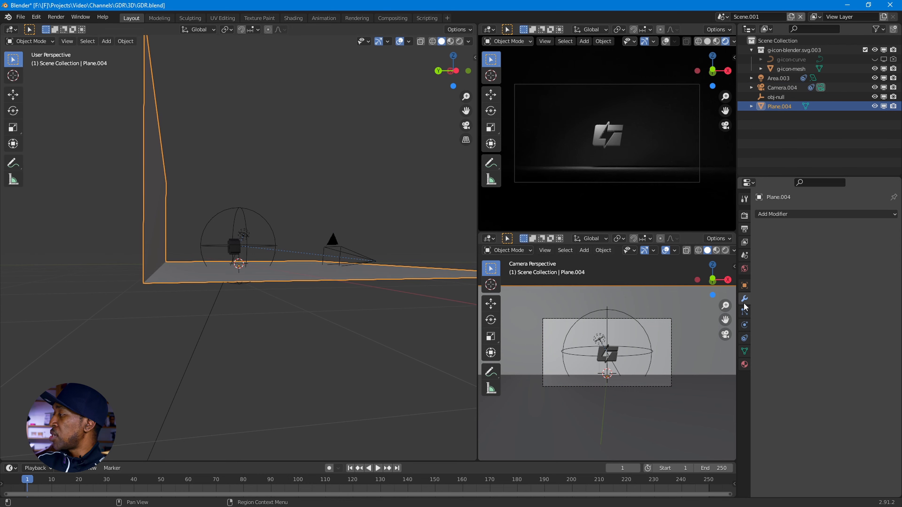
{"action": "left_click", "coordinate": [794, 215]}
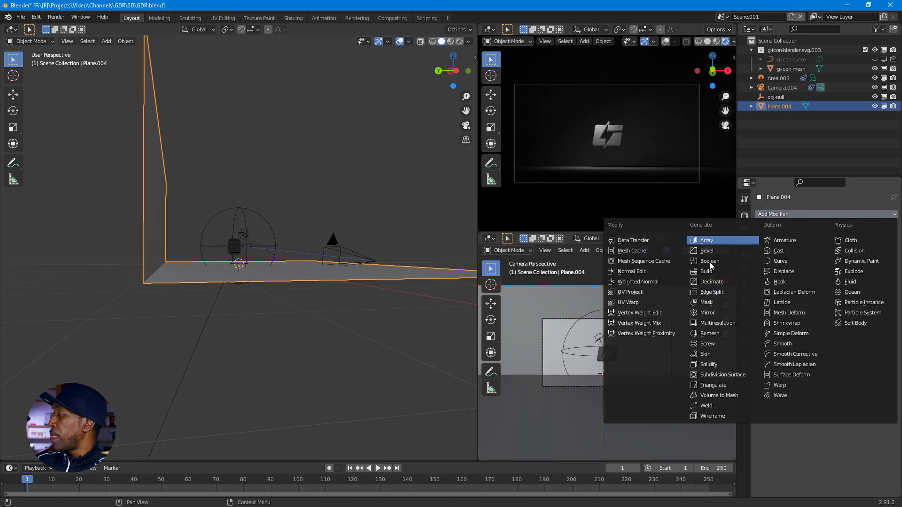
{"action": "left_click", "coordinate": [711, 253]}
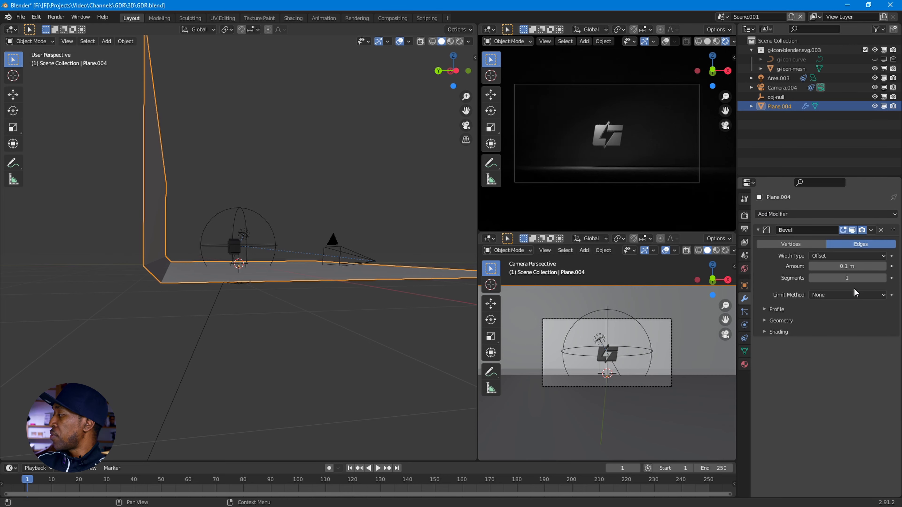
Step: Set the backdrop's bevel to 5 segments and shade the plane smooth
{"action": "left_click", "coordinate": [884, 278]}
{"action": "left_click", "coordinate": [884, 279]}
{"action": "left_click", "coordinate": [885, 279]}
{"action": "left_click", "coordinate": [884, 279]}
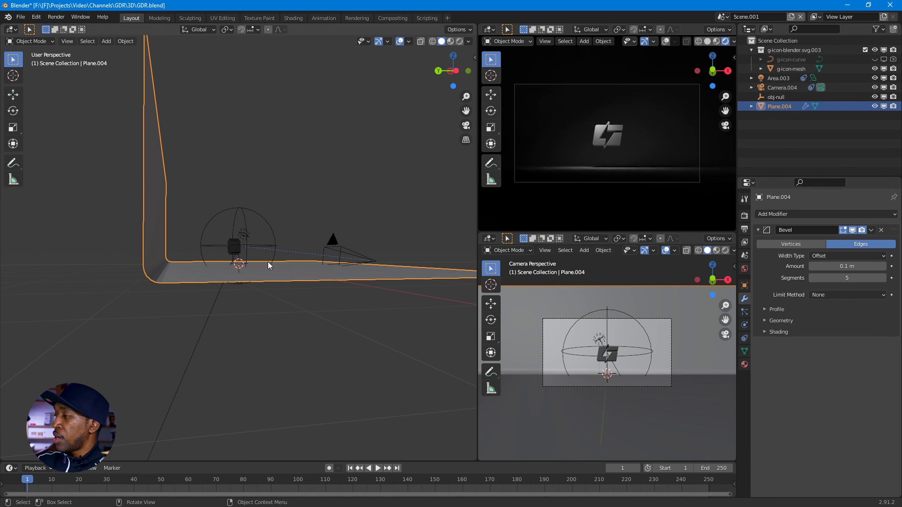
{"action": "right_click", "coordinate": [193, 279]}
{"action": "left_click", "coordinate": [194, 277]}
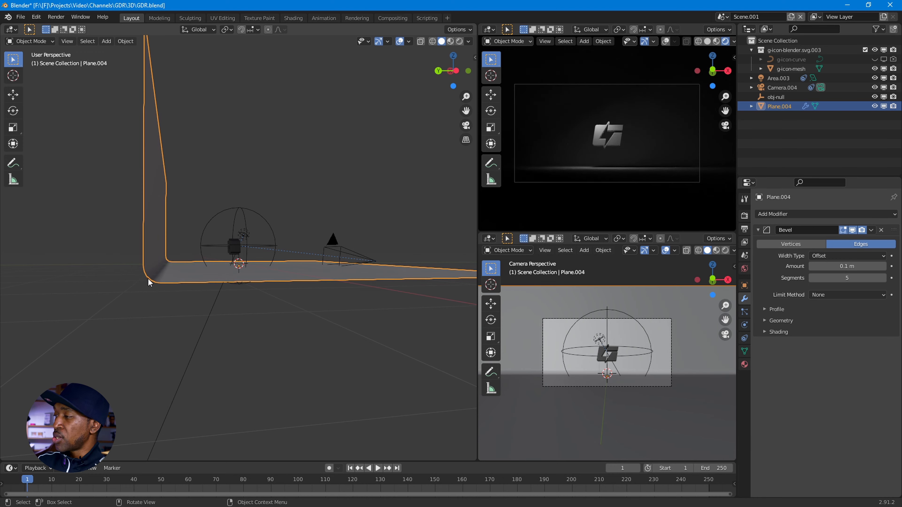
Step: Raise the segment count of the backdrop's bevel to 12 for a rounder corner
{"action": "scroll", "coordinate": [148, 277], "scroll_direction": "up", "scroll_amount": 2}
{"action": "middle_click_drag", "start_coordinate": [157, 307], "coordinate": [187, 293], "text": "shift"}
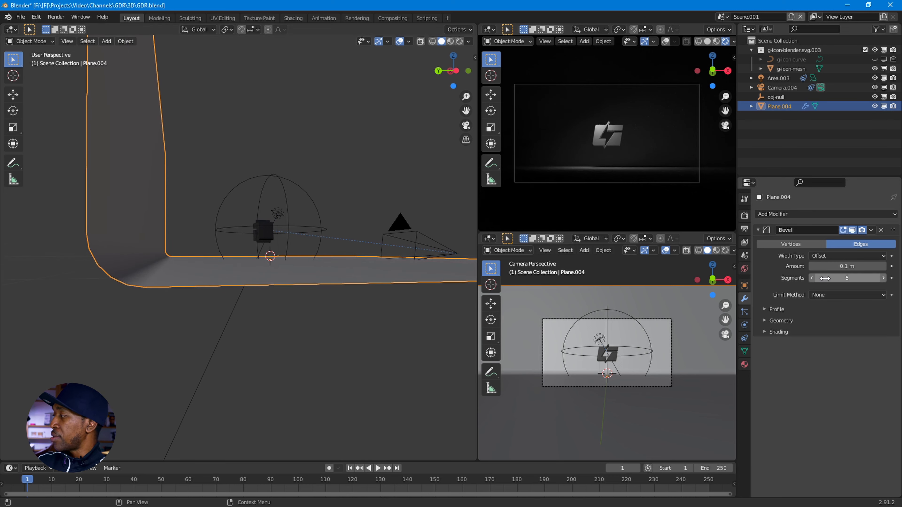
{"action": "left_click", "coordinate": [883, 278]}
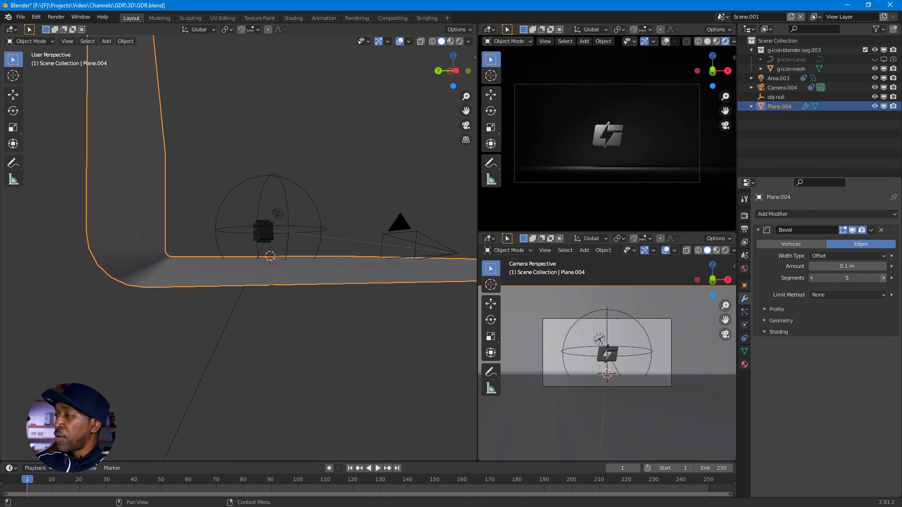
{"action": "left_click", "coordinate": [884, 278]}
{"action": "left_click", "coordinate": [883, 278]}
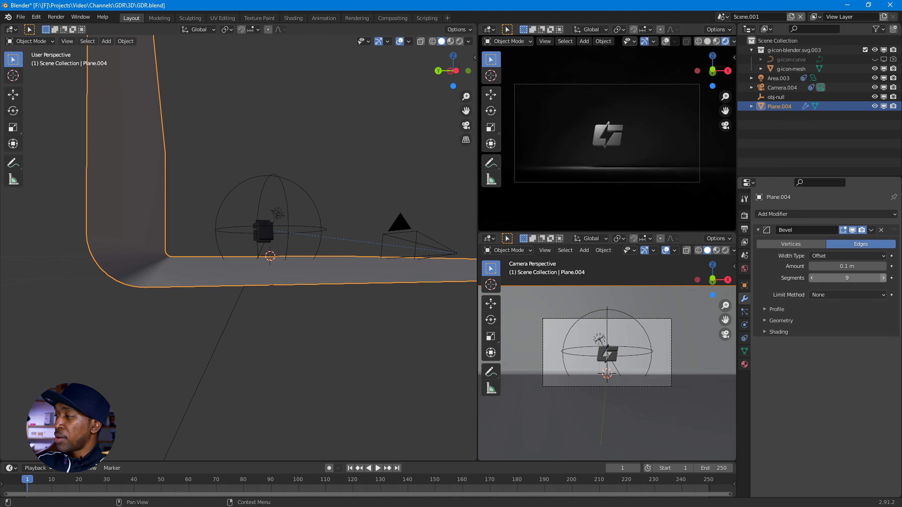
{"action": "left_click", "coordinate": [883, 277]}
{"action": "left_click", "coordinate": [883, 278]}
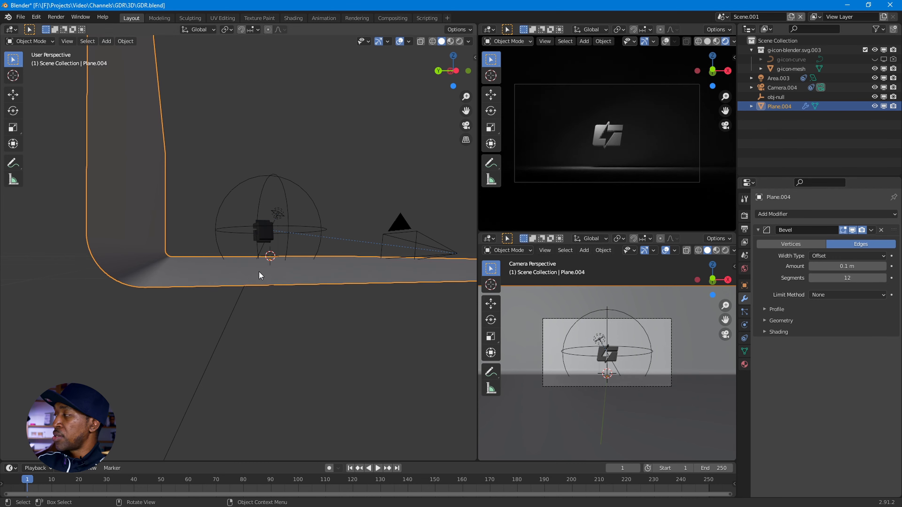
Step: Widen the backdrop's bevel to an amount of 0.26 m and check the curve between wall and floor
{"action": "scroll", "coordinate": [259, 271], "scroll_direction": "down", "scroll_amount": 5}
{"action": "middle_click_drag", "start_coordinate": [313, 274], "coordinate": [309, 281]}
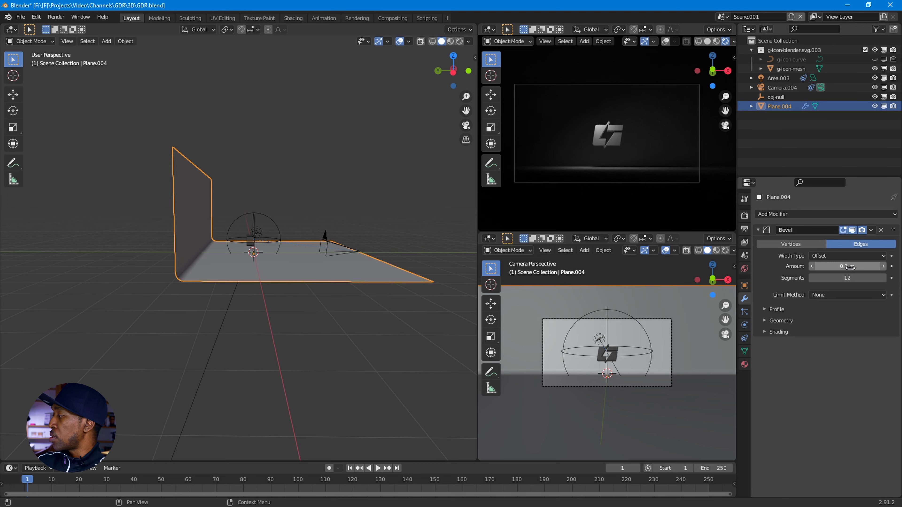
{"action": "mouse_move", "coordinate": [850, 267]}
{"action": "left_mouse_down"}
{"action": "mouse_move", "coordinate": [888, 266]}
{"action": "mouse_move", "coordinate": [862, 267]}
{"action": "left_mouse_up"}
{"action": "middle_click_drag", "start_coordinate": [344, 285], "coordinate": [288, 281]}
Step: Switch to the top view and add a point light at the scene origin
{"action": "key", "text": "KP_7"}
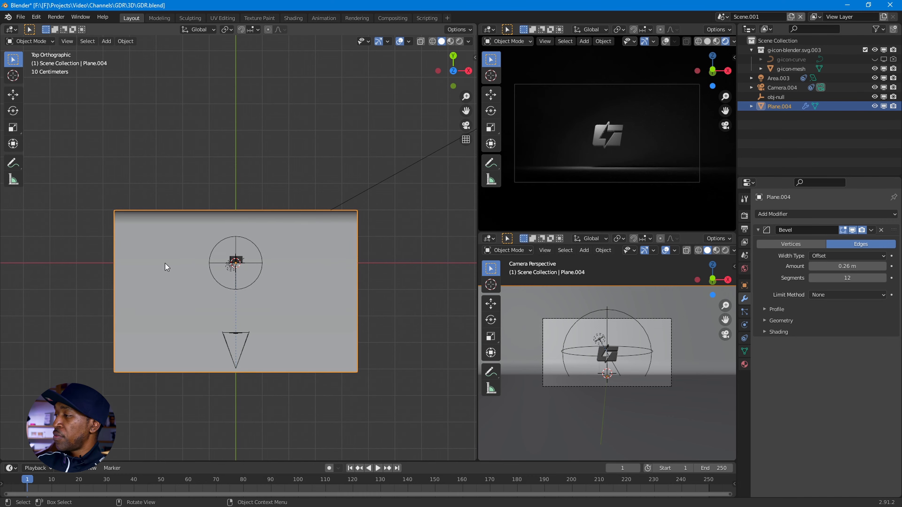
{"action": "key", "text": "shift+a"}
{"action": "mouse_move", "coordinate": [165, 263]}
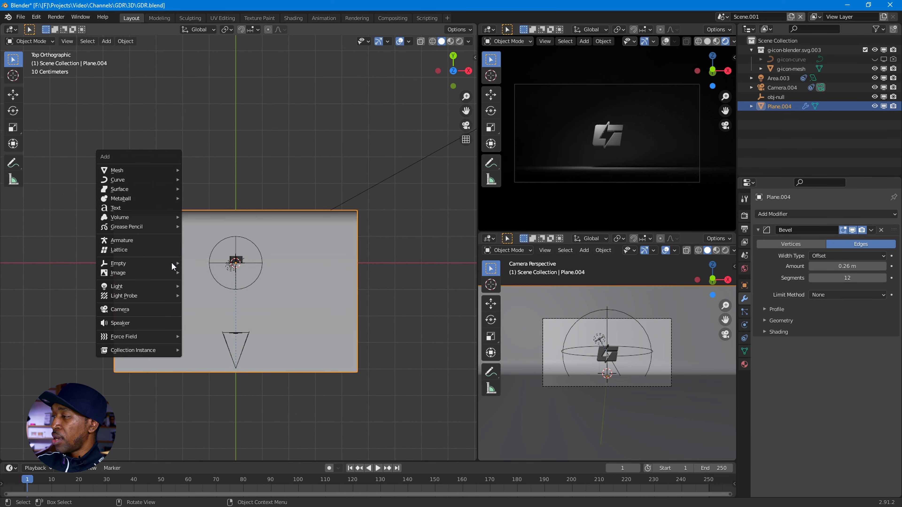
{"action": "mouse_move", "coordinate": [165, 287]}
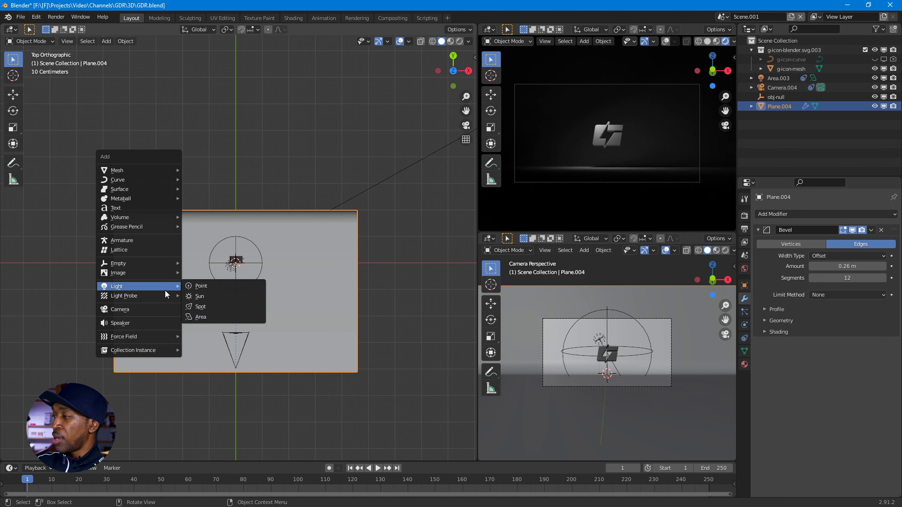
{"action": "left_click", "coordinate": [221, 287]}
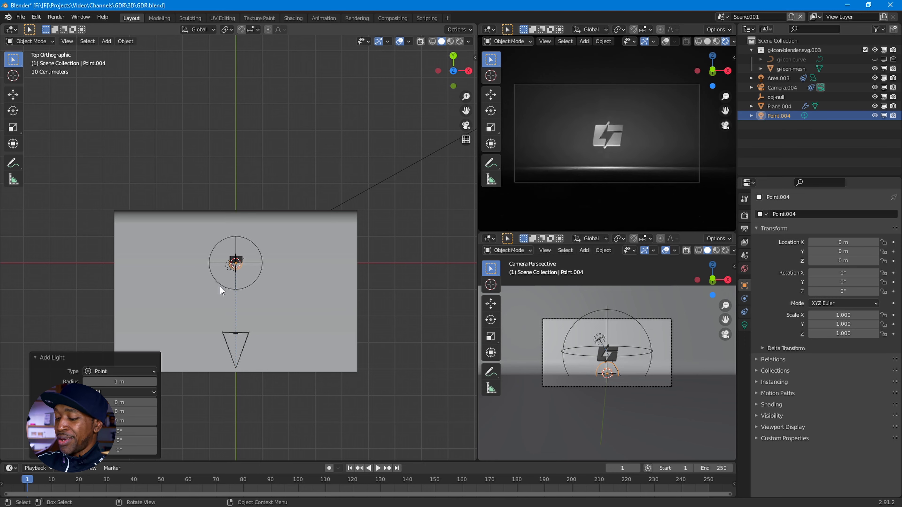
Step: Raise the point light to about 1.2 m and move it to about X -3.84 m, Y 0.51 m on the backdrop
{"action": "key", "text": "g"}
{"action": "key", "text": "z"}
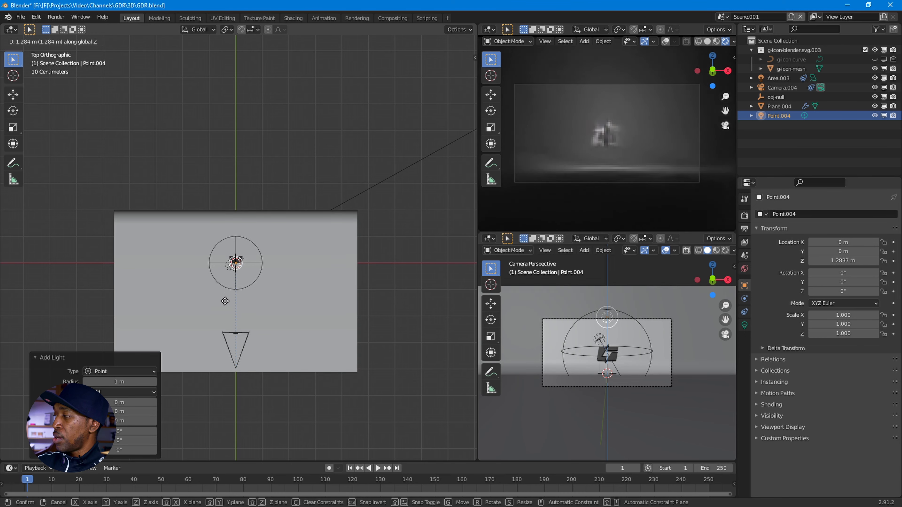
{"action": "left_click", "coordinate": [225, 301]}
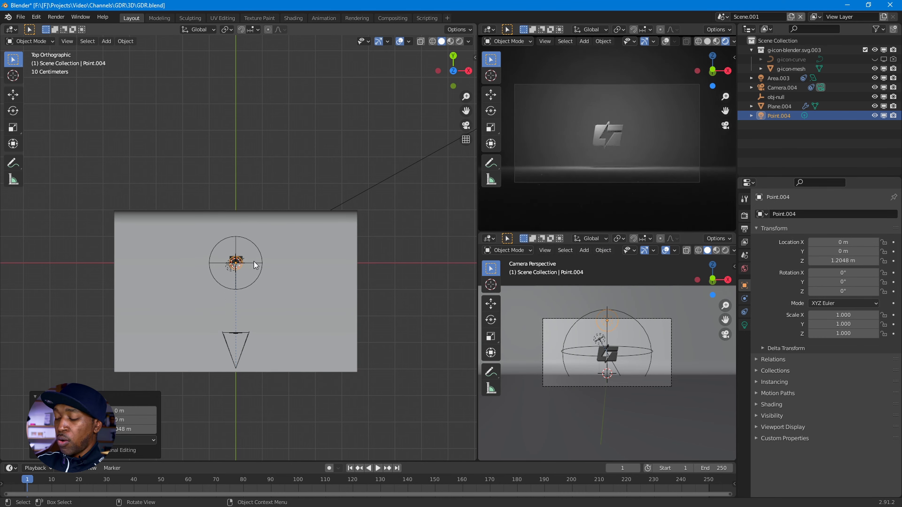
{"action": "key", "text": "g"}
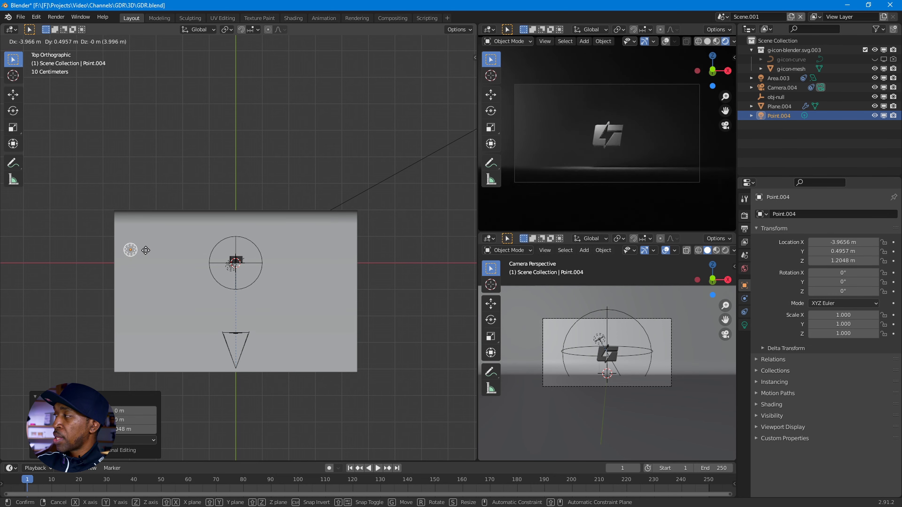
{"action": "left_click", "coordinate": [154, 251]}
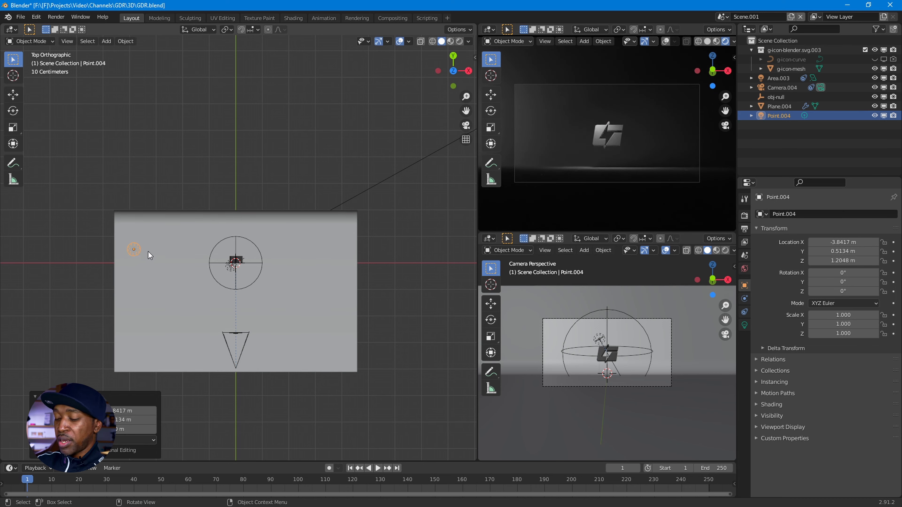
Step: Duplicate the point light and place the copy about 7.59 m away along the X axis, on the icon's other side
{"action": "key", "text": "shift+d"}
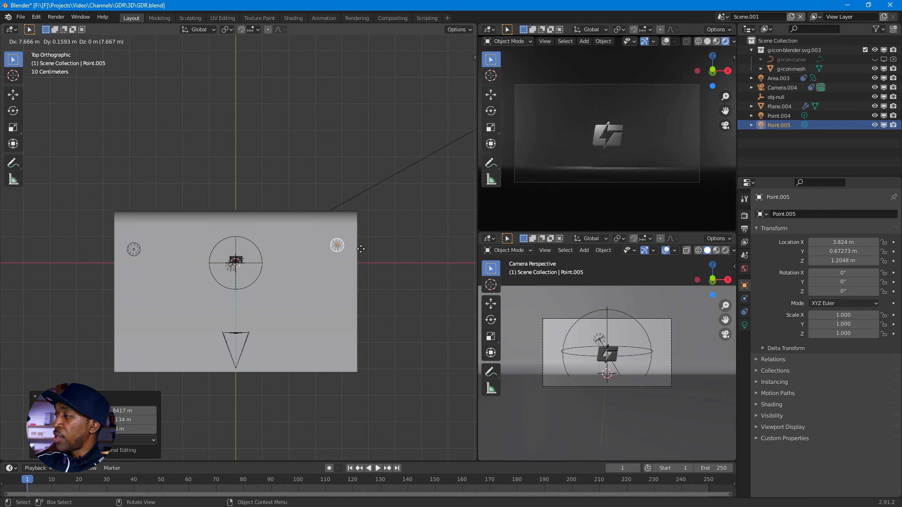
{"action": "key", "text": "x"}
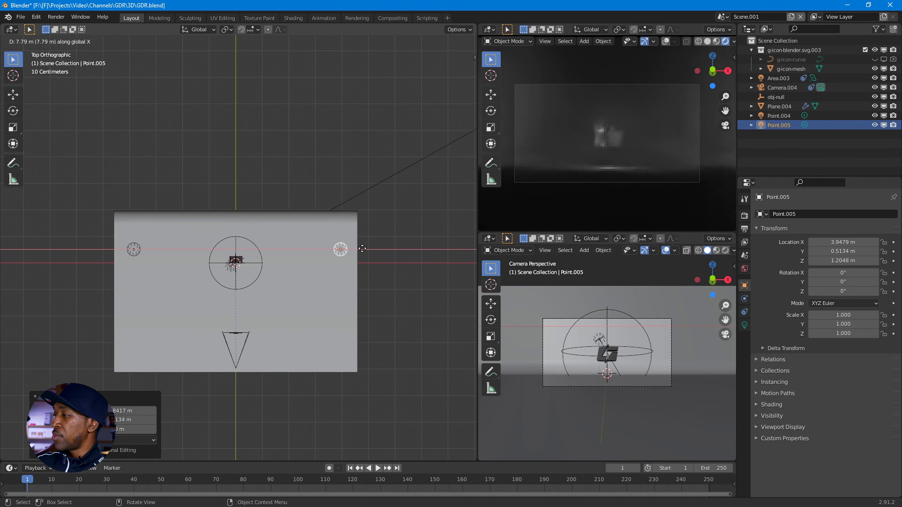
{"action": "left_click", "coordinate": [359, 248]}
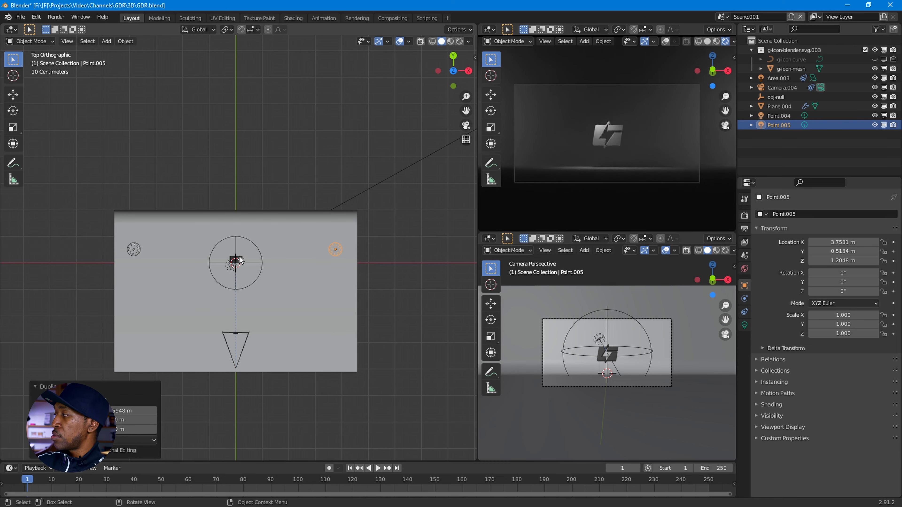
Step: Rename the original point light on the negative X side as bg-lights and leave only that light selected
{"action": "left_click", "coordinate": [138, 248]}
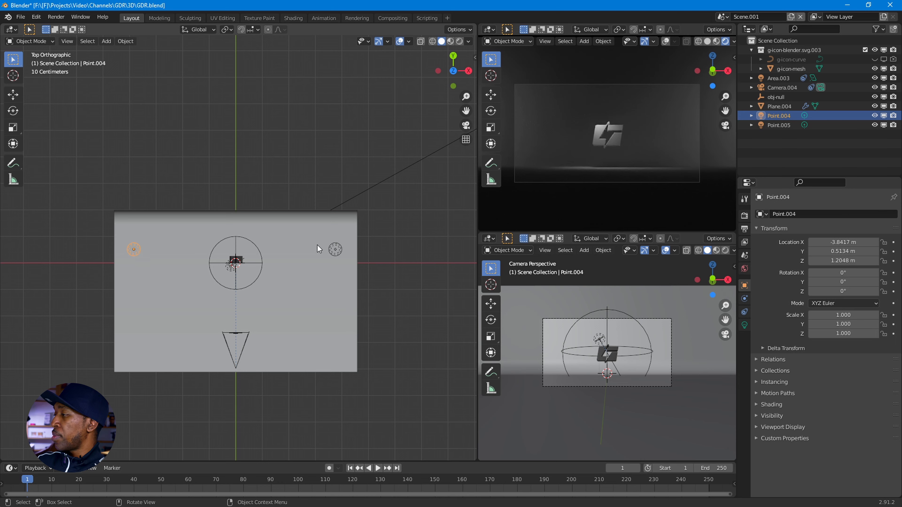
{"action": "left_click", "coordinate": [342, 250]}
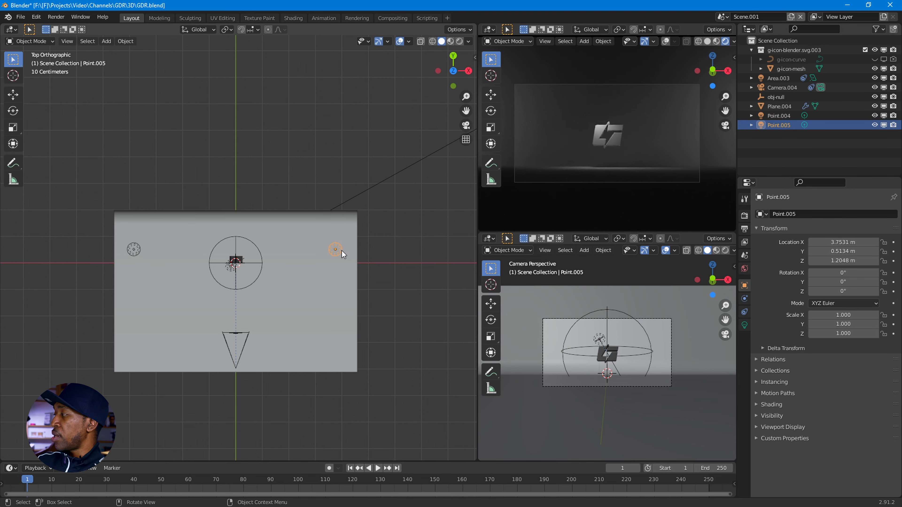
{"action": "left_click", "coordinate": [140, 250]}
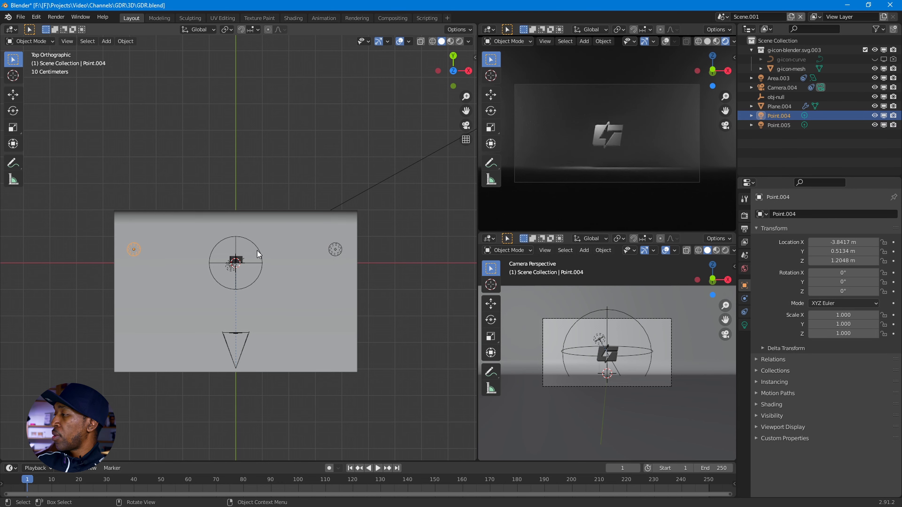
{"action": "left_click", "coordinate": [331, 251]}
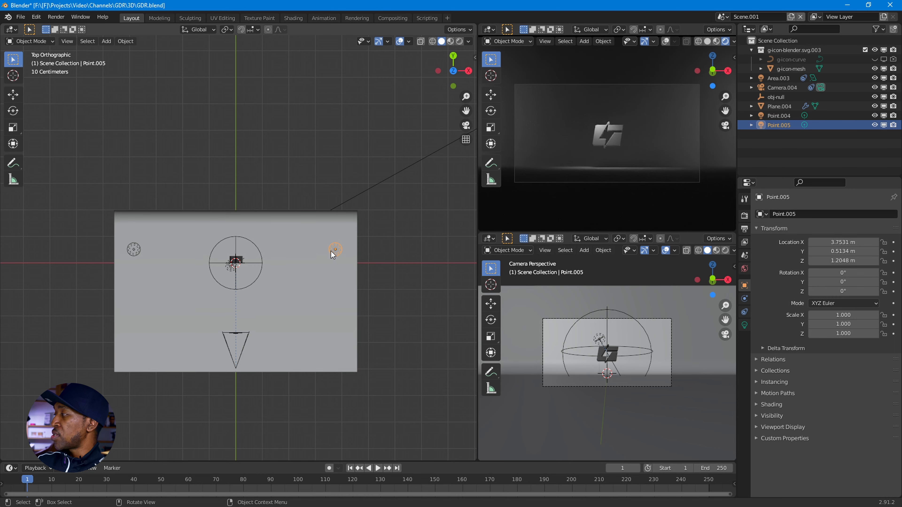
{"action": "left_click", "coordinate": [762, 214]}
{"action": "left_click", "coordinate": [788, 282]}
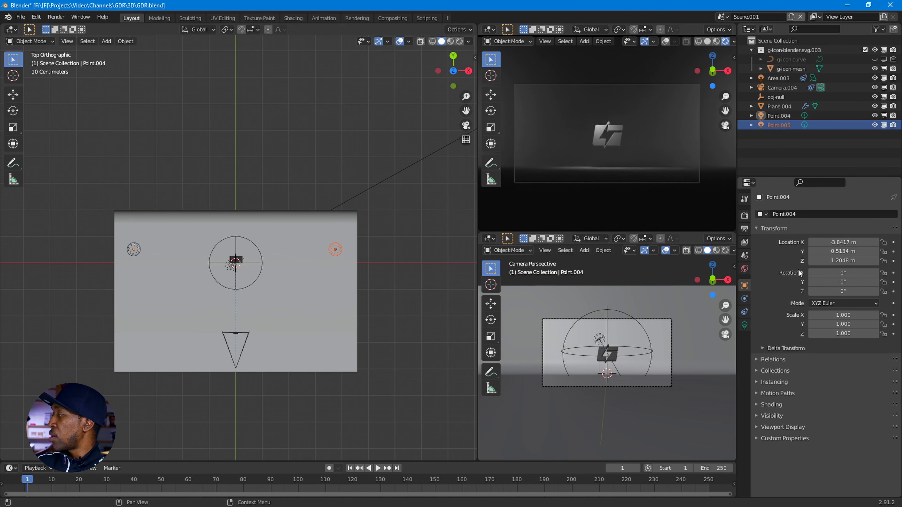
{"action": "left_click", "coordinate": [802, 214]}
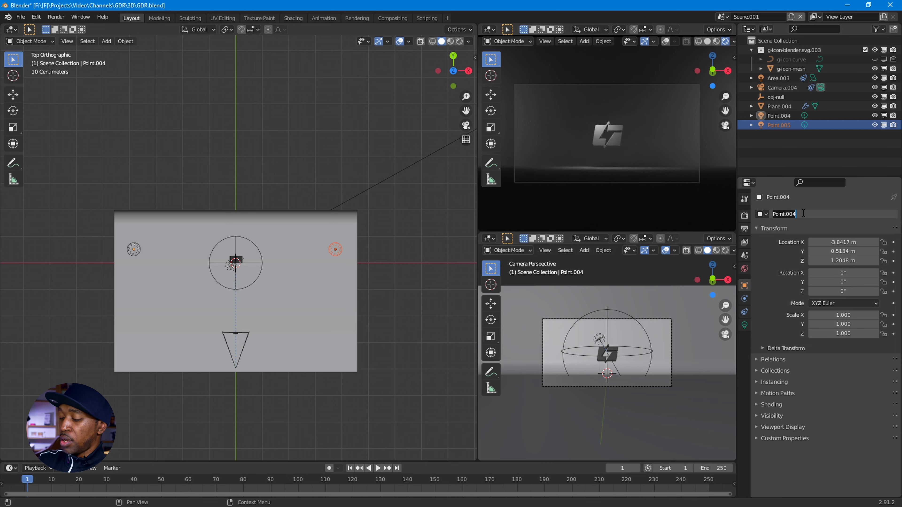
{"action": "type", "text": "bg-ligh"}
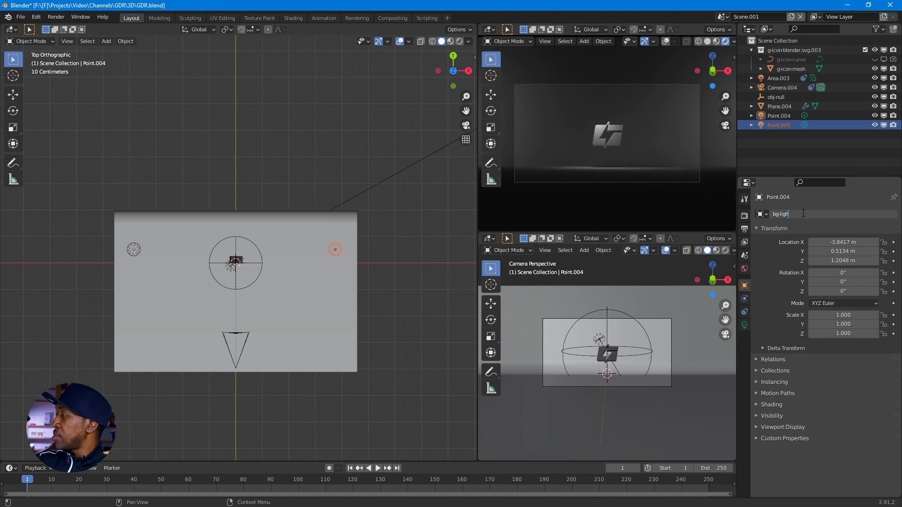
{"action": "type", "text": "ts"}
{"action": "key", "text": "Return"}
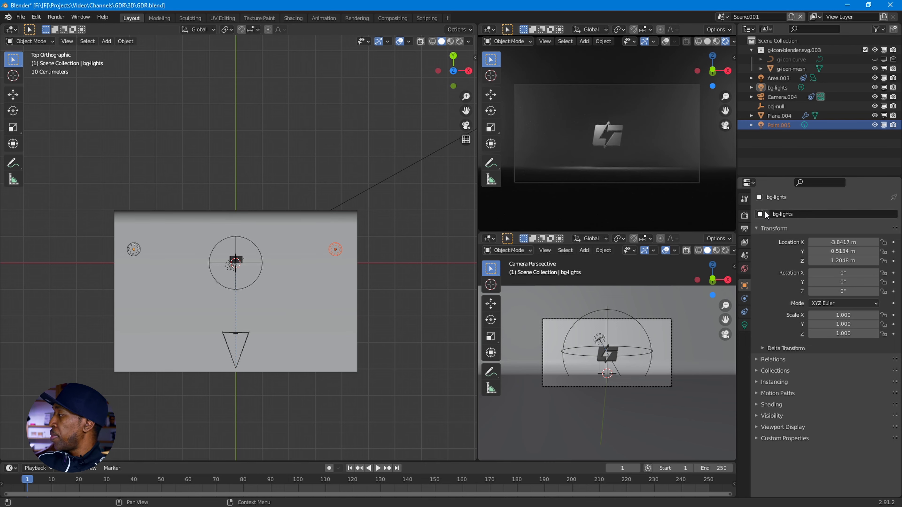
{"action": "left_click", "coordinate": [139, 250]}
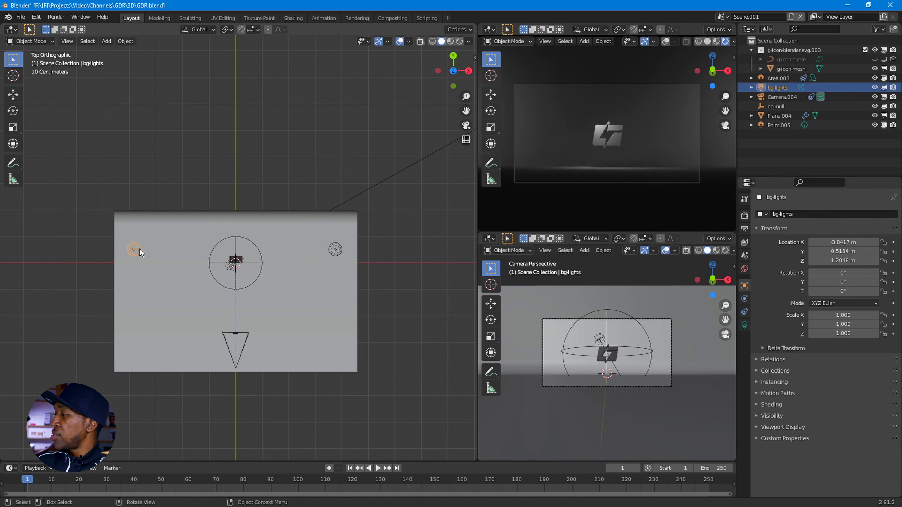
Step: Select the backdrop plane, switch to Figma, and copy the dark YT-profile frame's fill colour, 0E1D43
{"action": "left_click", "coordinate": [744, 325]}
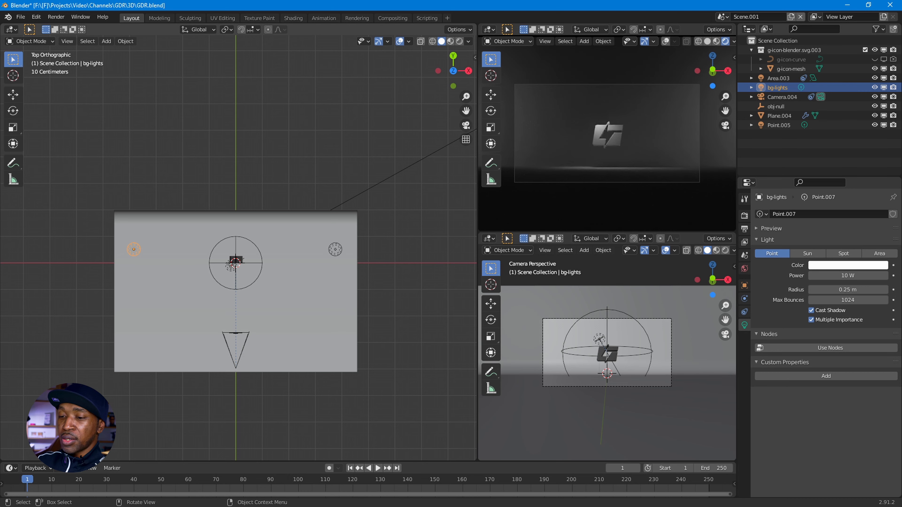
{"action": "left_click", "coordinate": [176, 307]}
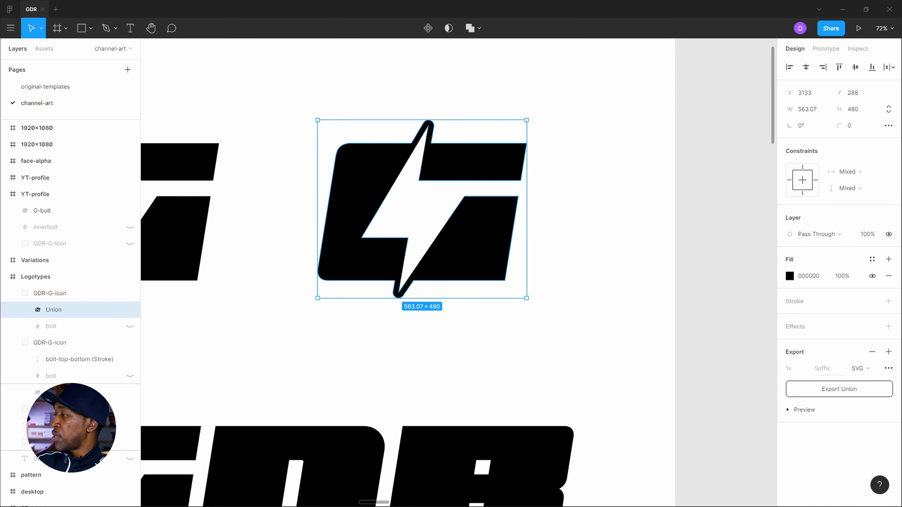
{"action": "scroll", "coordinate": [503, 318], "scroll_direction": "down", "scroll_amount": 5}
{"action": "scroll", "coordinate": [500, 303], "scroll_direction": "down", "scroll_amount": 5, "text": "ctrl"}
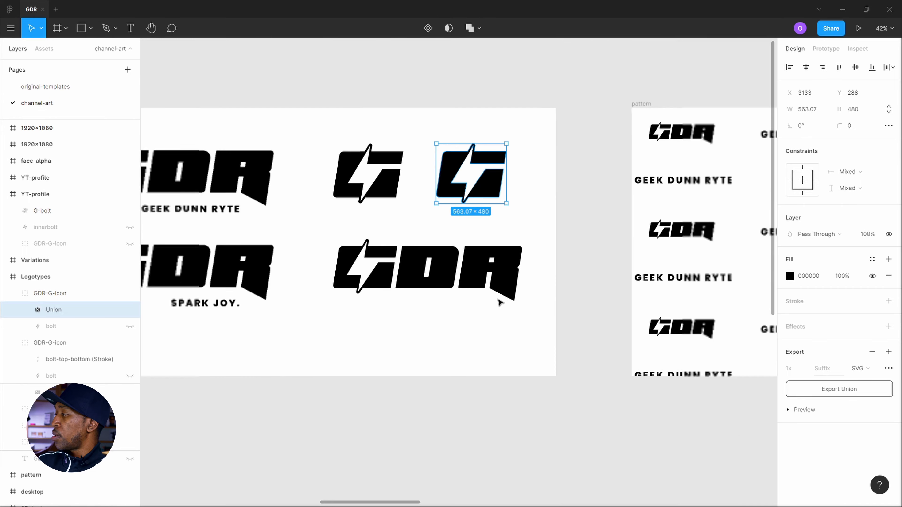
{"action": "left_click_drag", "start_coordinate": [633, 280], "coordinate": [280, 284]}
{"action": "left_click_drag", "start_coordinate": [593, 256], "coordinate": [263, 276]}
{"action": "scroll", "coordinate": [263, 277], "scroll_direction": "right", "scroll_amount": 10}
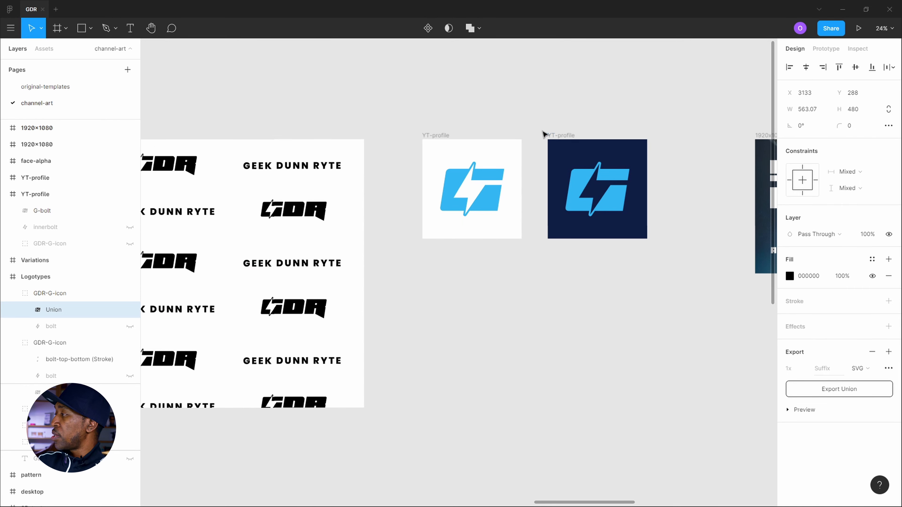
{"action": "left_click", "coordinate": [550, 135]}
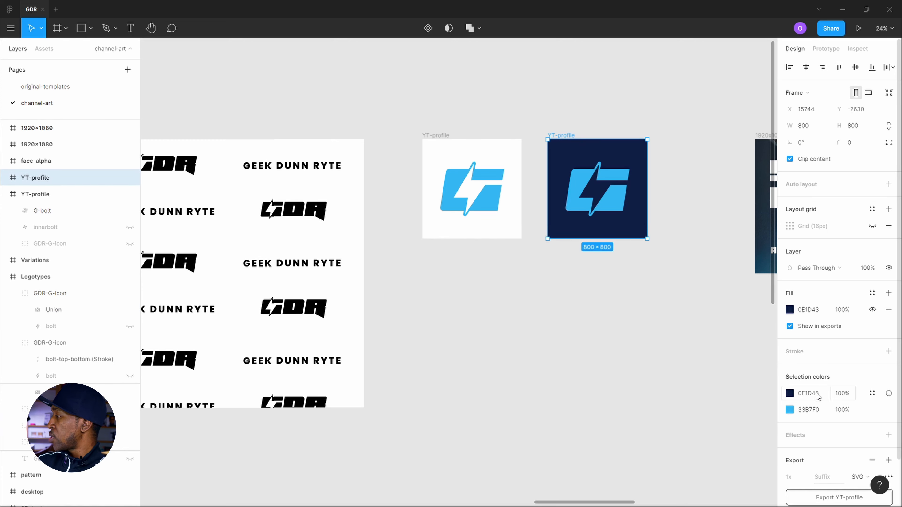
{"action": "left_click", "coordinate": [828, 310]}
{"action": "key", "text": "ctrl+c"}
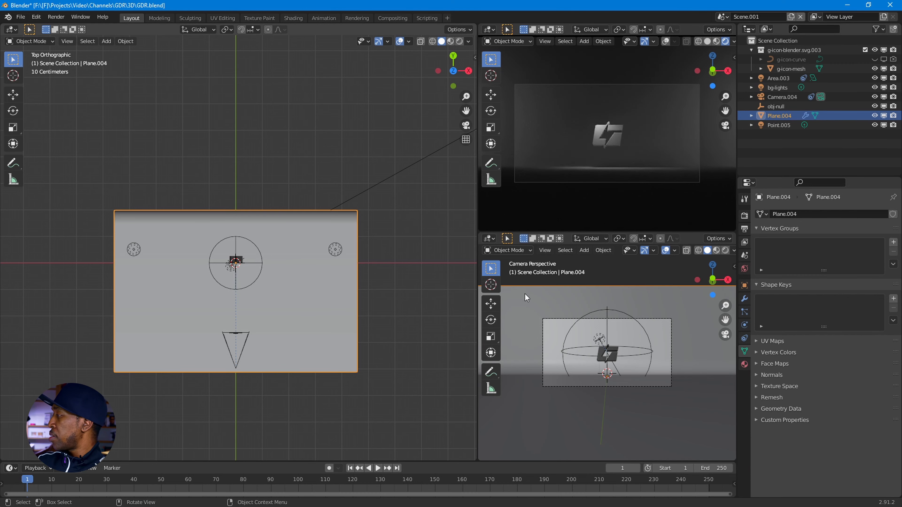
Step: Create a new material on the backdrop plane and set its base colour to hex 0E1D43
{"action": "left_click", "coordinate": [747, 361]}
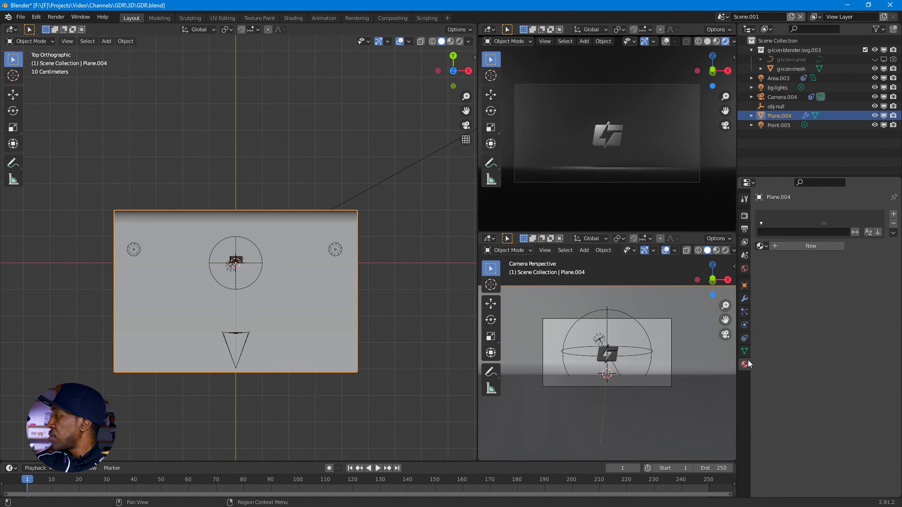
{"action": "left_click", "coordinate": [789, 247]}
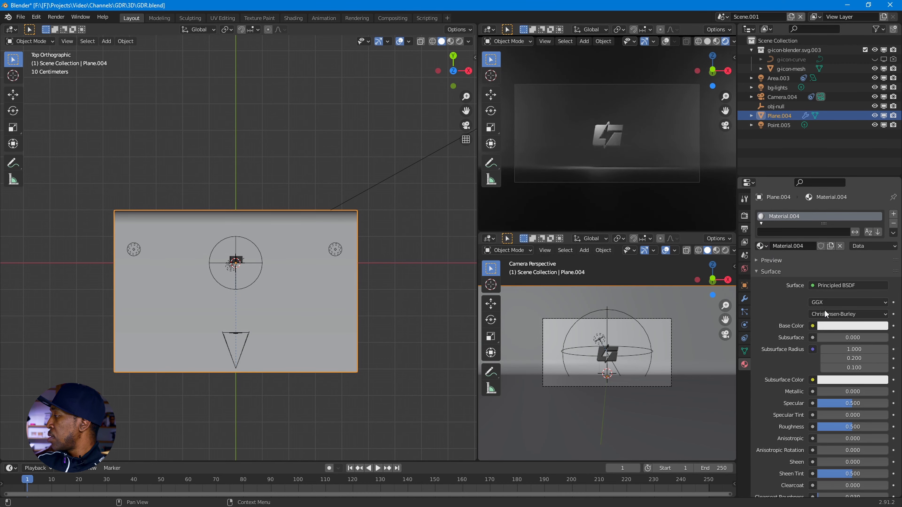
{"action": "left_click", "coordinate": [833, 326]}
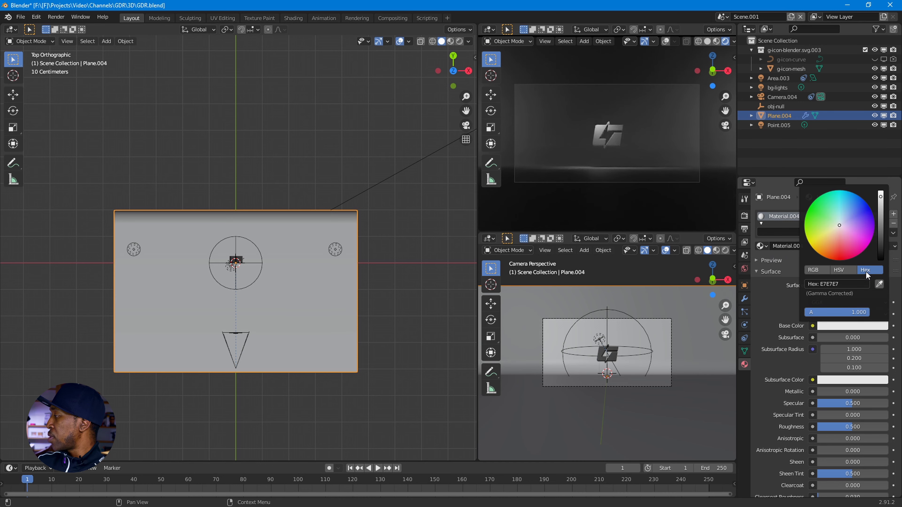
{"action": "left_click", "coordinate": [810, 270]}
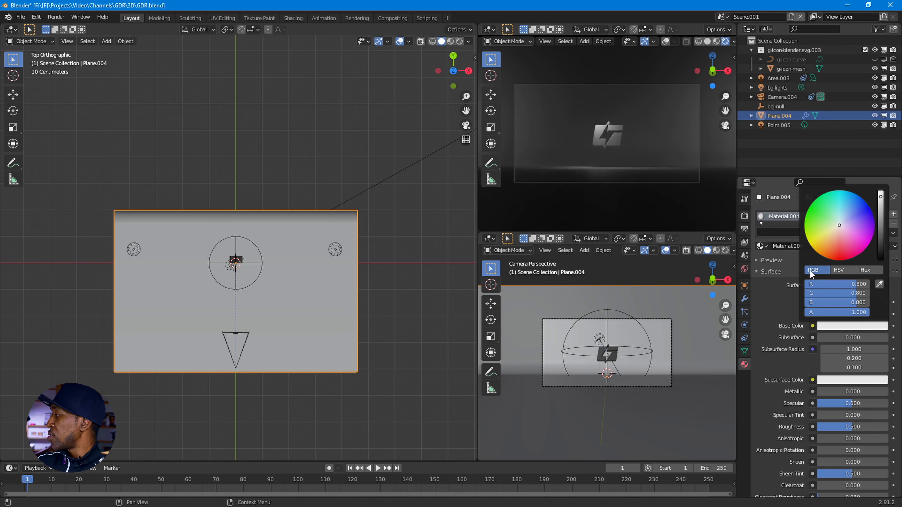
{"action": "left_click", "coordinate": [868, 271]}
{"action": "left_click", "coordinate": [836, 284]}
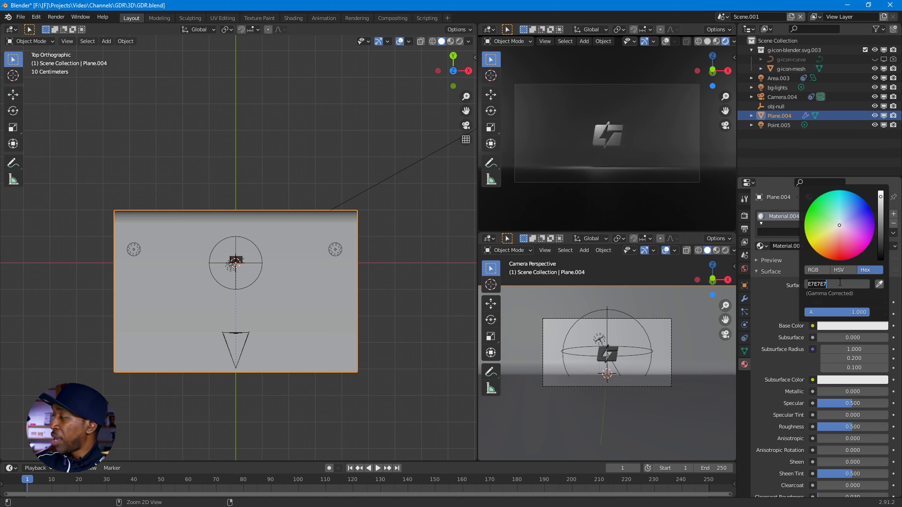
{"action": "key", "text": "ctrl+v"}
{"action": "key", "text": "Return"}
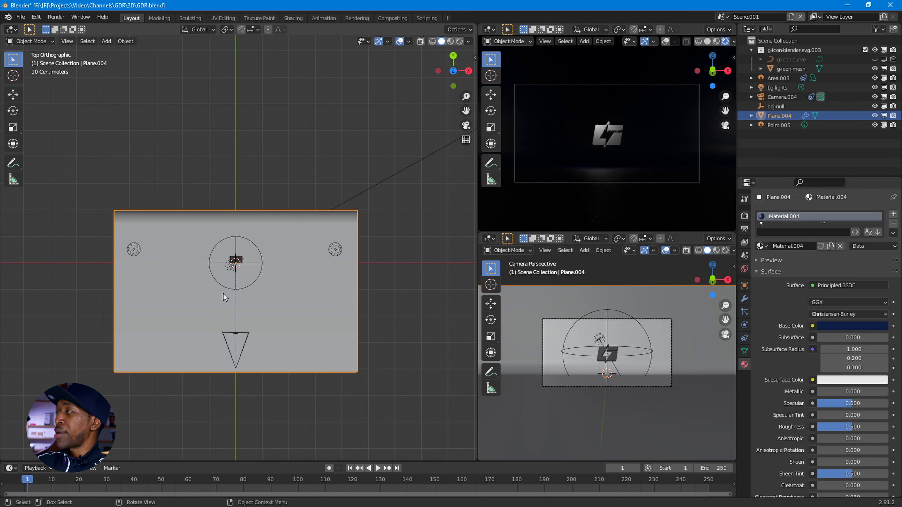
Step: Set the bg-lights point light's power to 27.8 W and tint its colour light blue
{"action": "middle_click_drag", "start_coordinate": [217, 311], "coordinate": [109, 221]}
{"action": "left_click", "coordinate": [128, 231]}
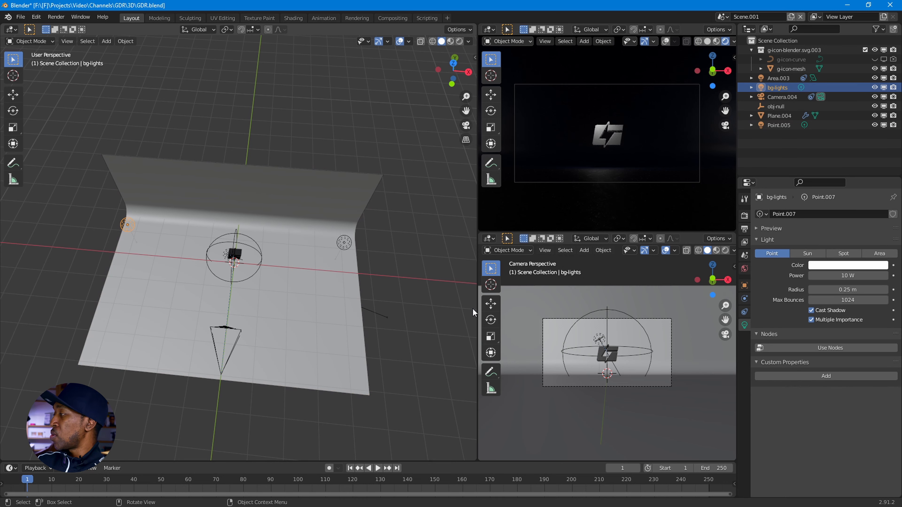
{"action": "left_click_drag", "start_coordinate": [848, 276], "coordinate": [891, 276]}
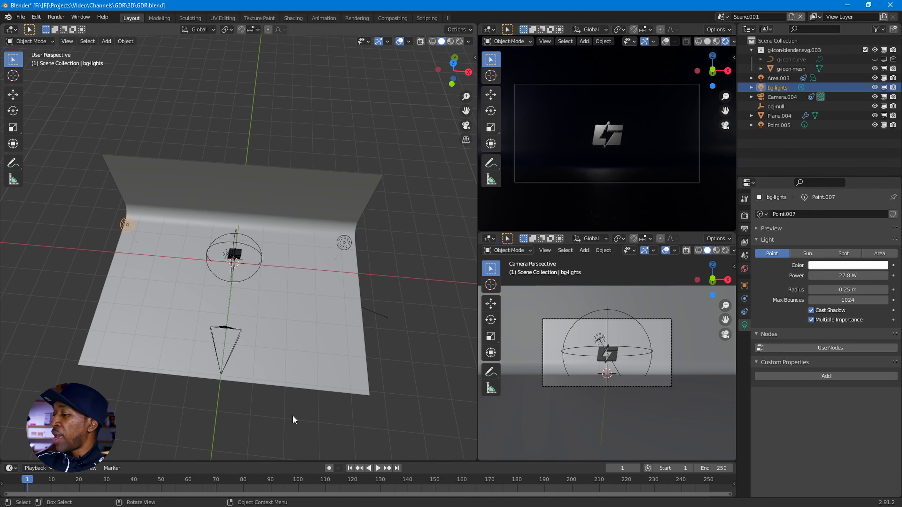
{"action": "left_click", "coordinate": [862, 265]}
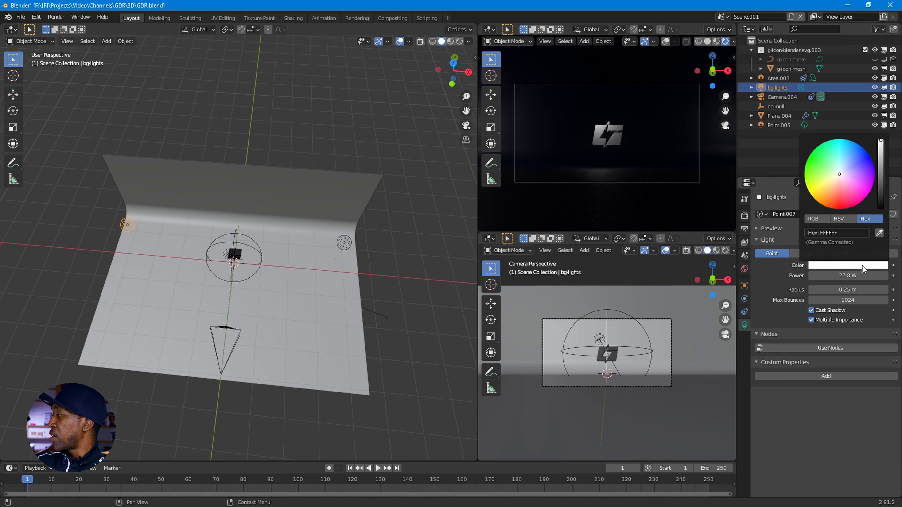
{"action": "left_click_drag", "start_coordinate": [841, 179], "coordinate": [849, 161]}
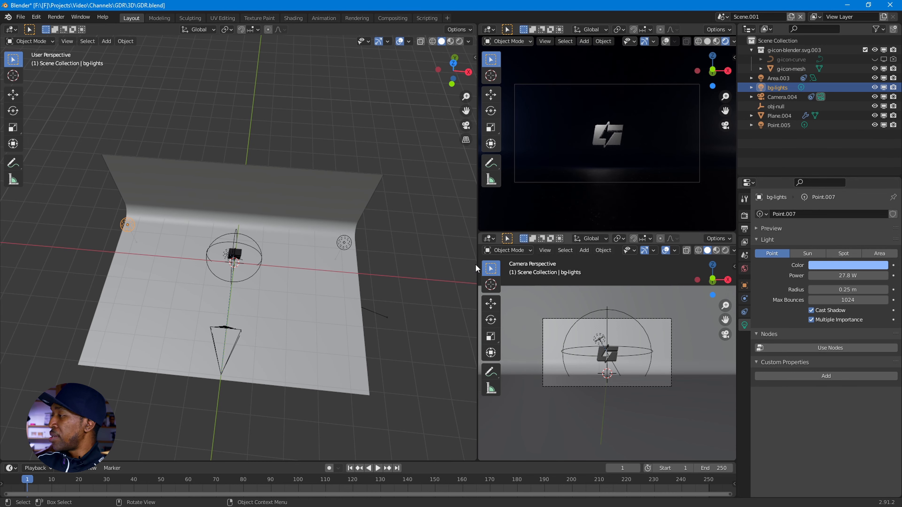
{"action": "left_click", "coordinate": [340, 245]}
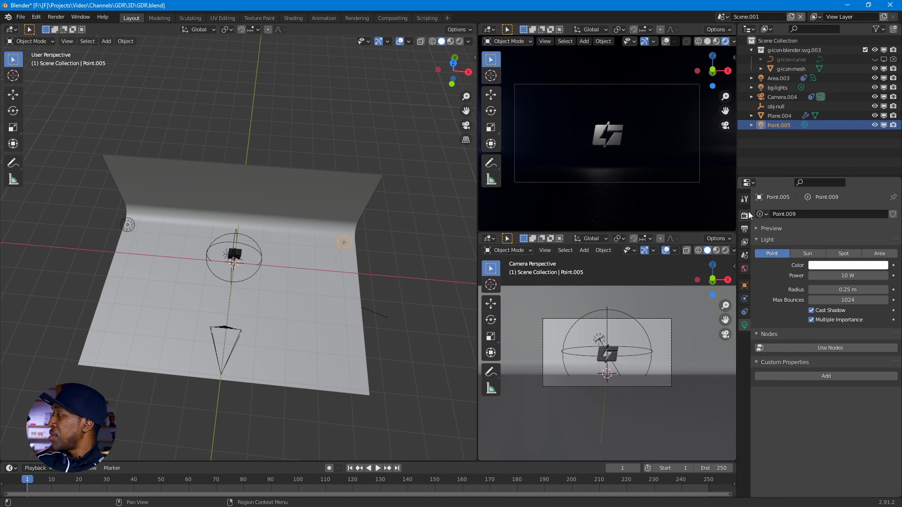
{"action": "left_click", "coordinate": [761, 214]}
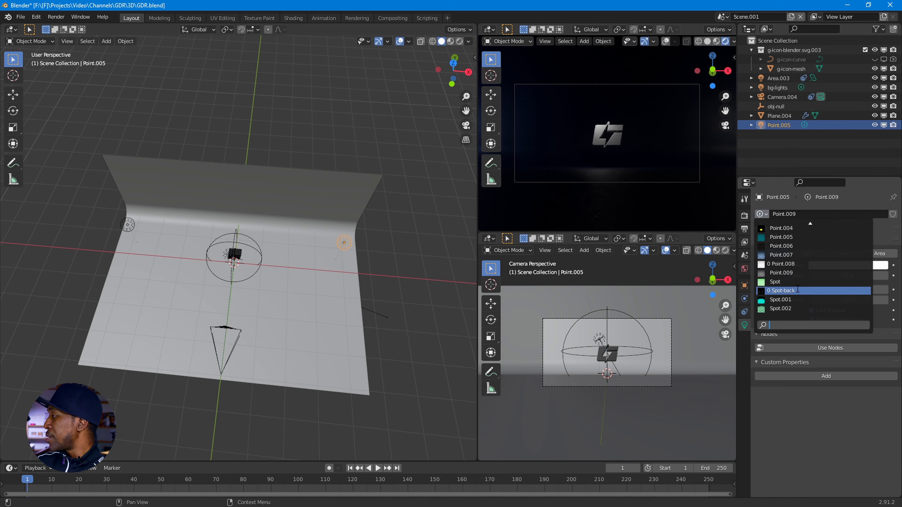
{"action": "left_click", "coordinate": [810, 432]}
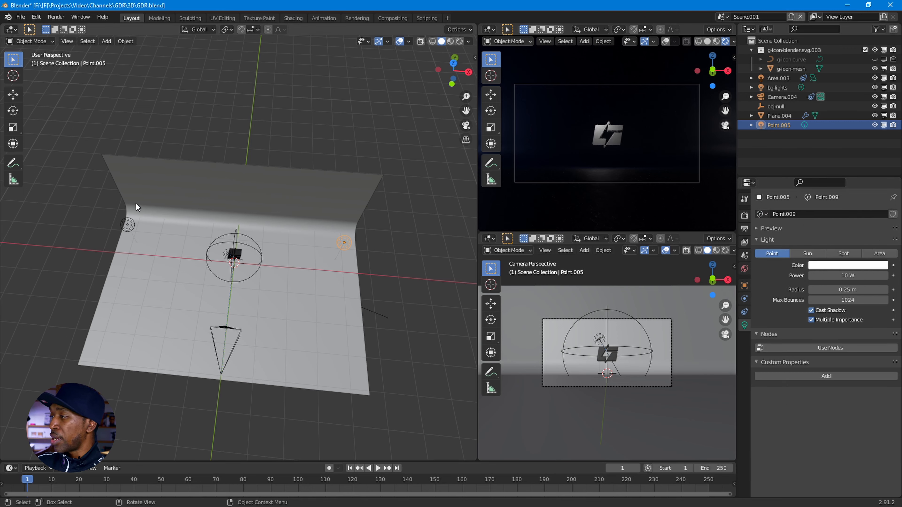
Step: Rename the light data of the bg-lights point light as bg-lighting
{"action": "left_click", "coordinate": [128, 225]}
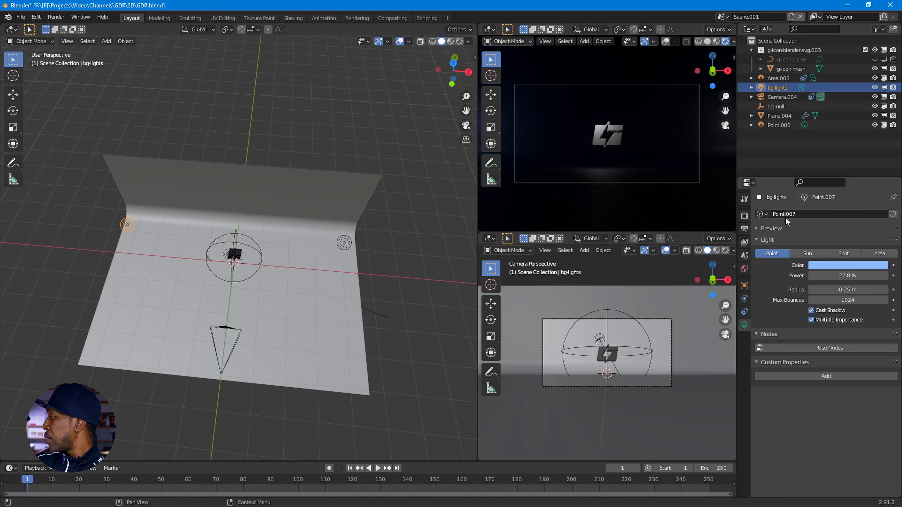
{"action": "left_click", "coordinate": [764, 215]}
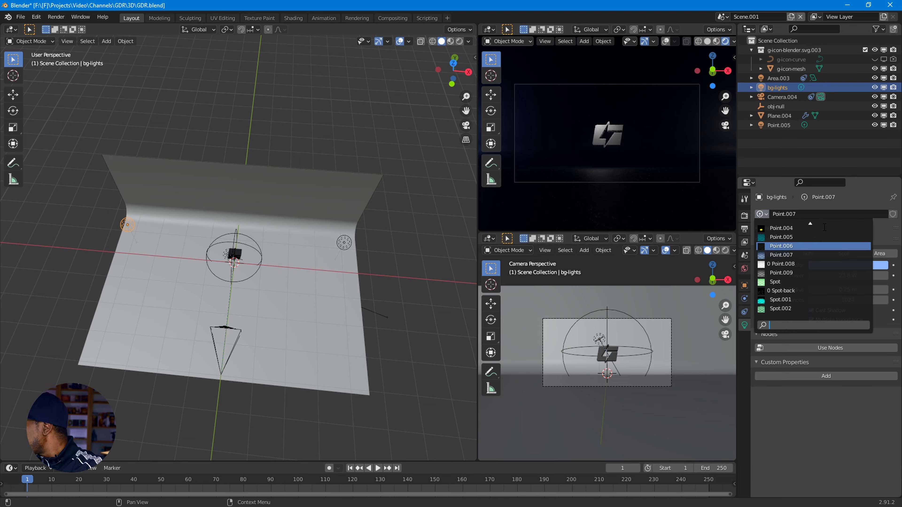
{"action": "left_click", "coordinate": [850, 214]}
{"action": "left_click", "coordinate": [851, 214]}
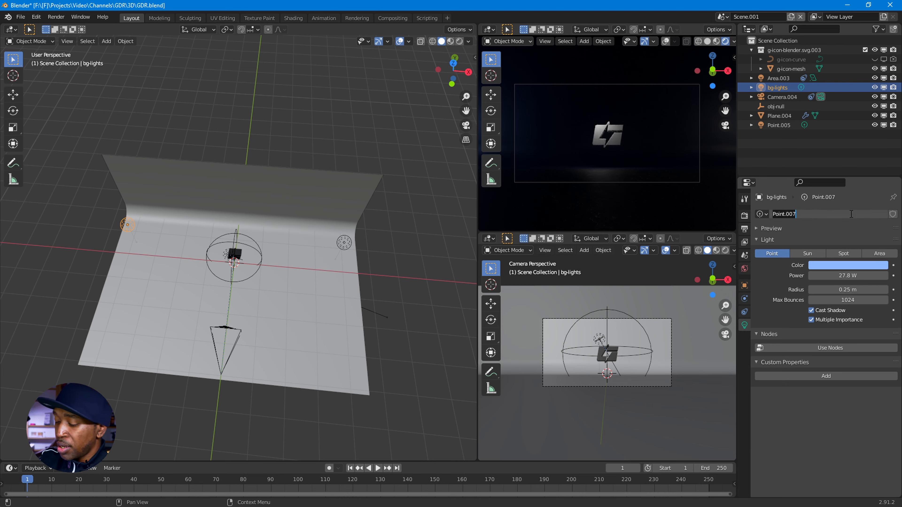
{"action": "type", "text": "bg-lighting"}
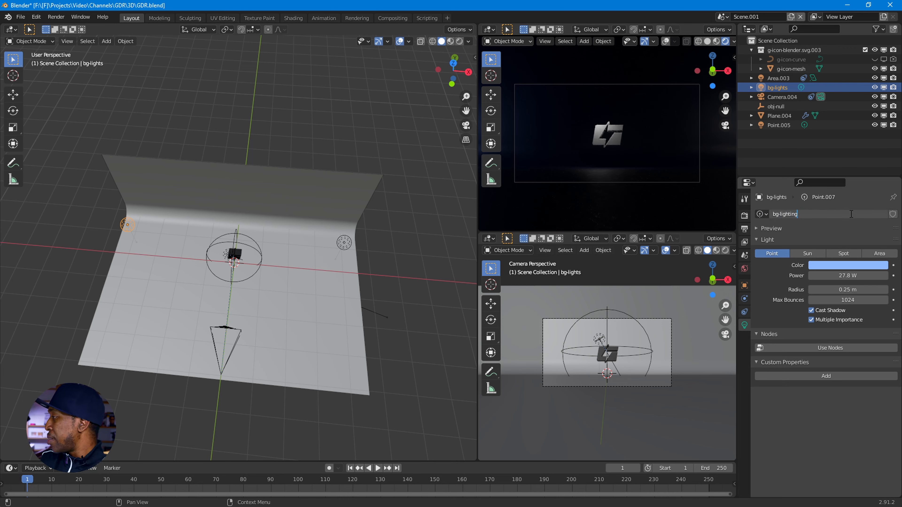
{"action": "key", "text": "Return"}
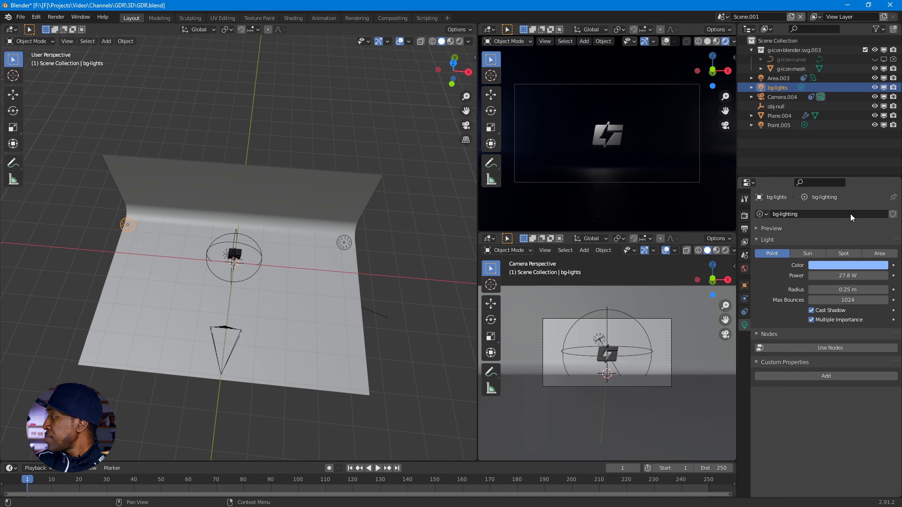
Step: Assign the bg-lighting light data to the point light on the icon's other side
{"action": "left_click", "coordinate": [345, 244]}
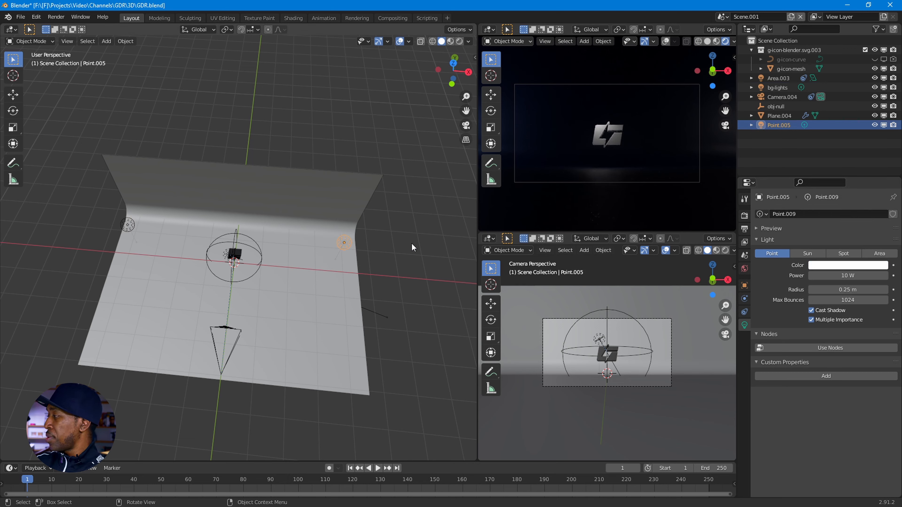
{"action": "left_click", "coordinate": [759, 215]}
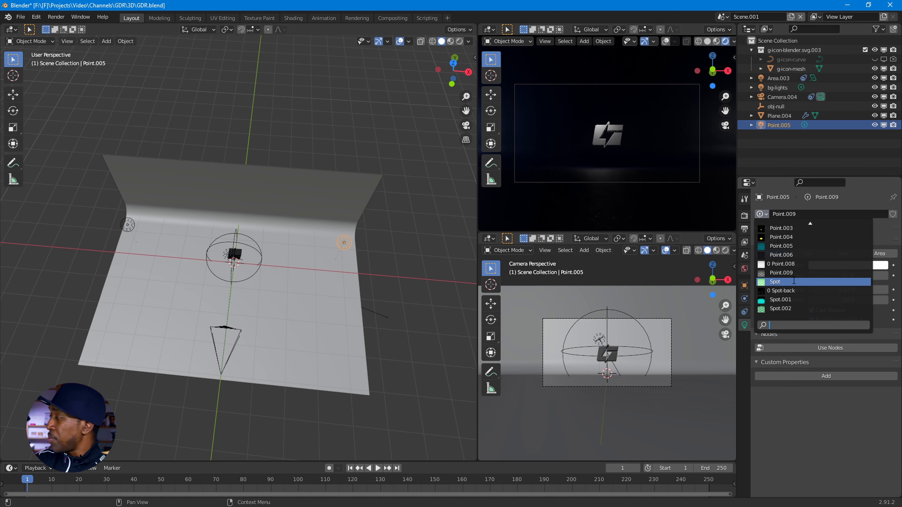
{"action": "type", "text": "bg"}
{"action": "key", "text": "Return"}
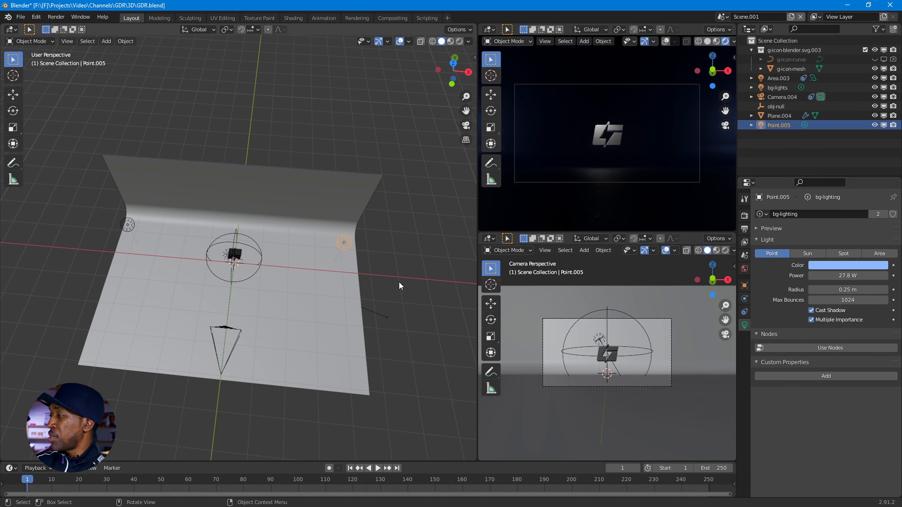
Step: Set the power of the shared bg-lighting data to 56.2 W
{"action": "left_click", "coordinate": [337, 248], "text": "shift"}
{"action": "left_click", "coordinate": [350, 245]}
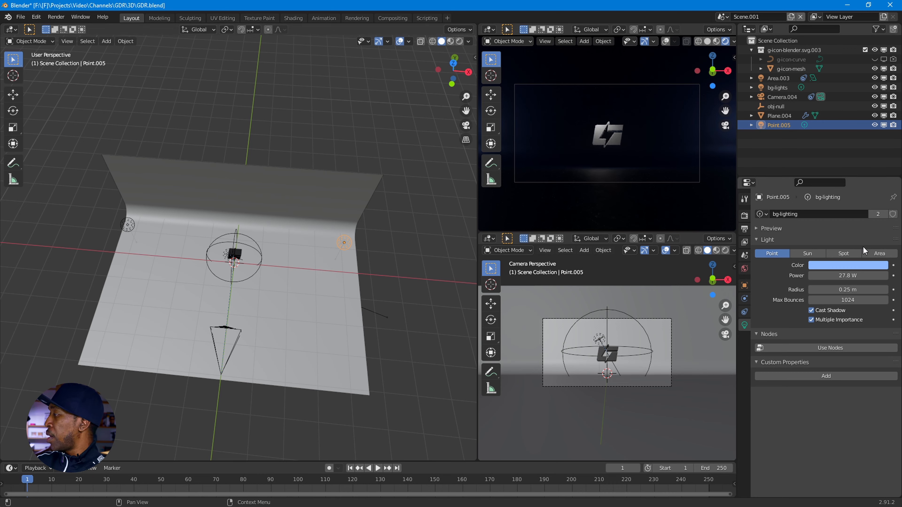
{"action": "left_click_drag", "start_coordinate": [852, 275], "coordinate": [872, 275]}
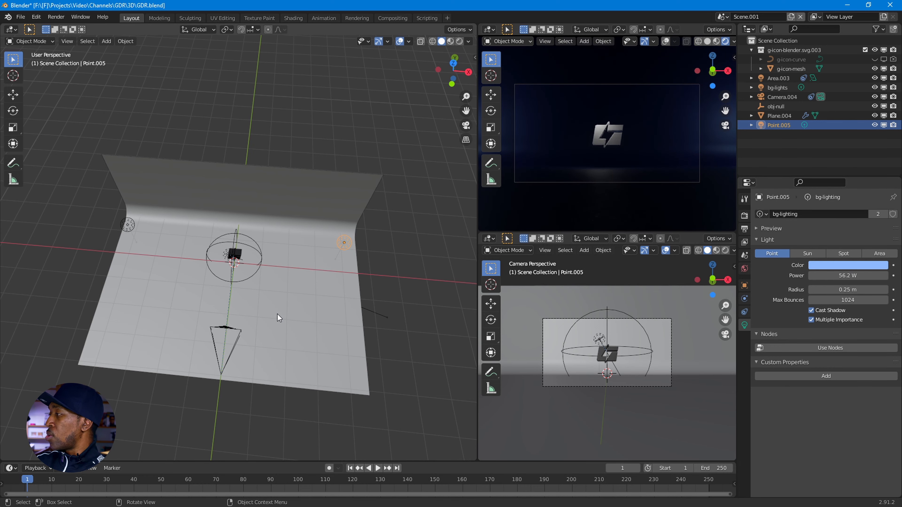
Step: Select the G-icon mesh, copy fill colour 33B7F0 from the G-bolt on Figma's dark YT-profile frame, and return to Blender
{"action": "middle_click_drag", "start_coordinate": [275, 315], "coordinate": [264, 261]}
{"action": "scroll", "coordinate": [273, 260], "scroll_direction": "up", "scroll_amount": 3}
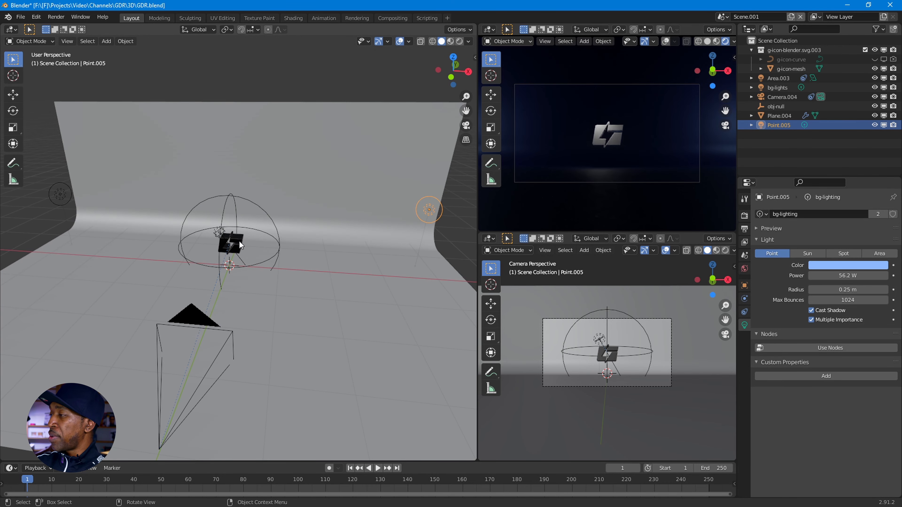
{"action": "left_click", "coordinate": [240, 246]}
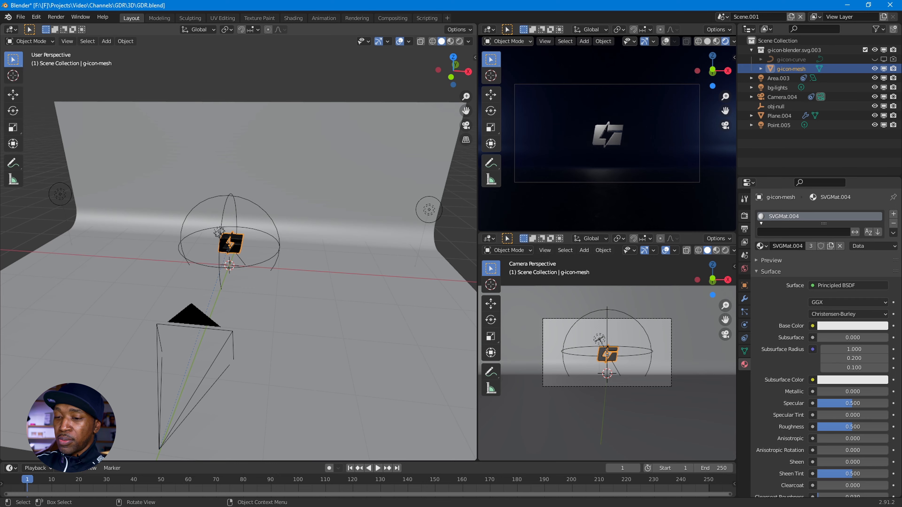
{"action": "key", "text": "alt+Tab"}
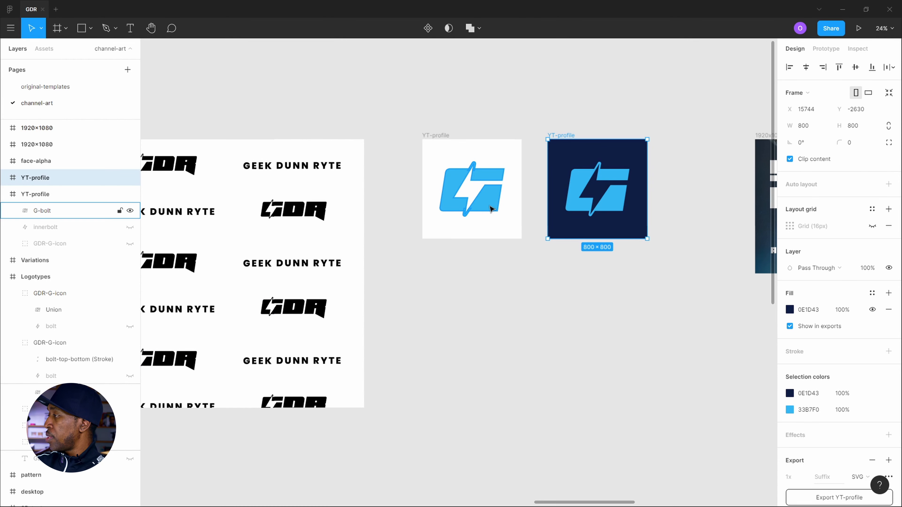
{"action": "left_click", "coordinate": [577, 212]}
{"action": "left_click", "coordinate": [825, 292]}
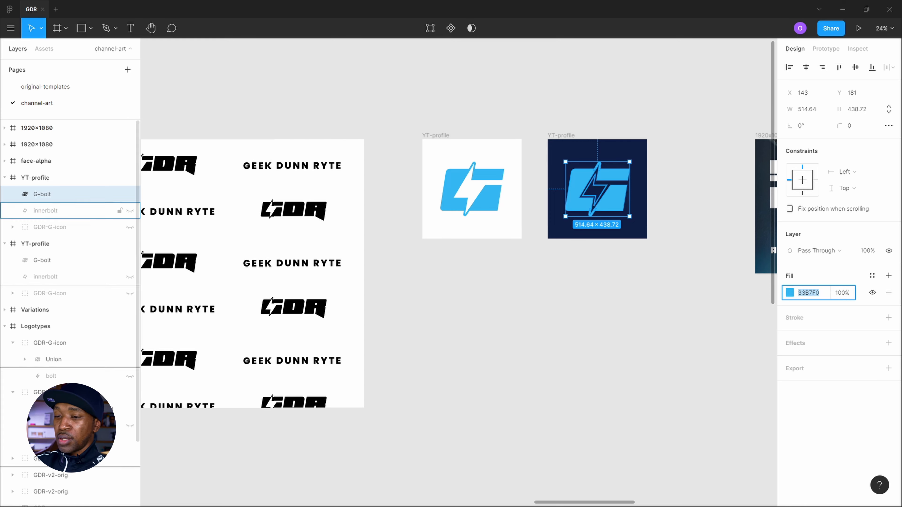
{"action": "key", "text": "alt+Tab"}
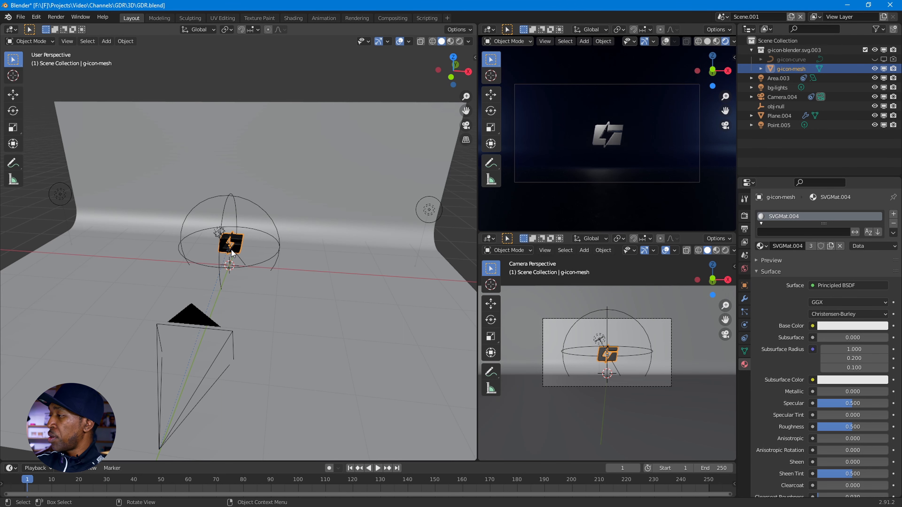
{"action": "scroll", "coordinate": [232, 247], "scroll_direction": "up", "scroll_amount": 9}
{"action": "middle_click_drag", "start_coordinate": [236, 245], "coordinate": [292, 259]}
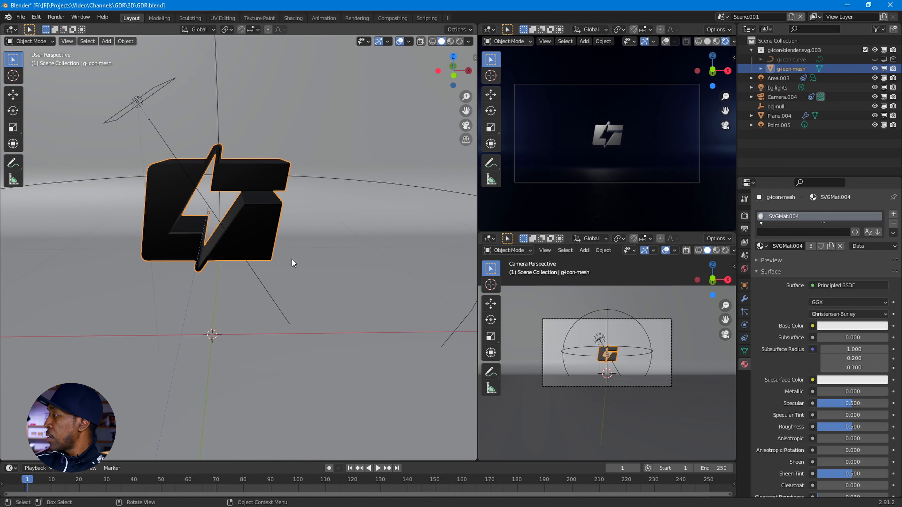
{"action": "left_click", "coordinate": [868, 327]}
{"action": "left_click", "coordinate": [848, 283]}
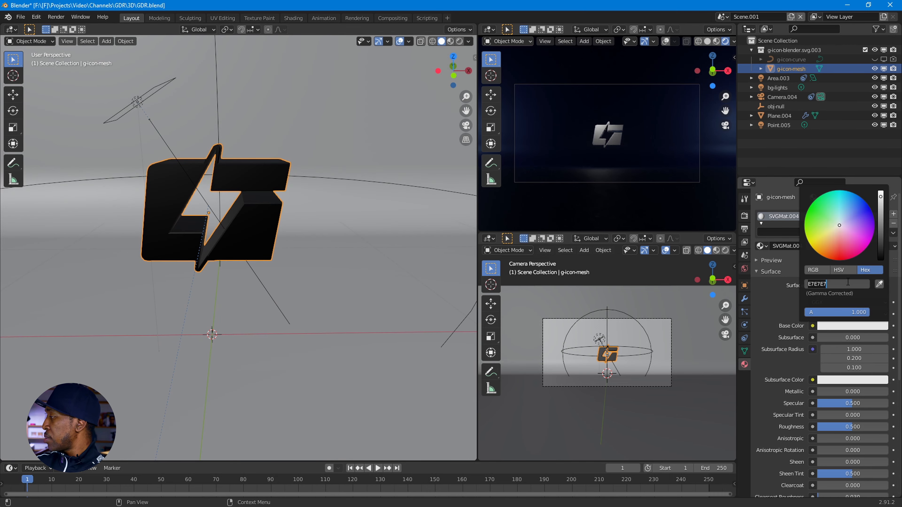
{"action": "key", "text": "alt+Tab"}
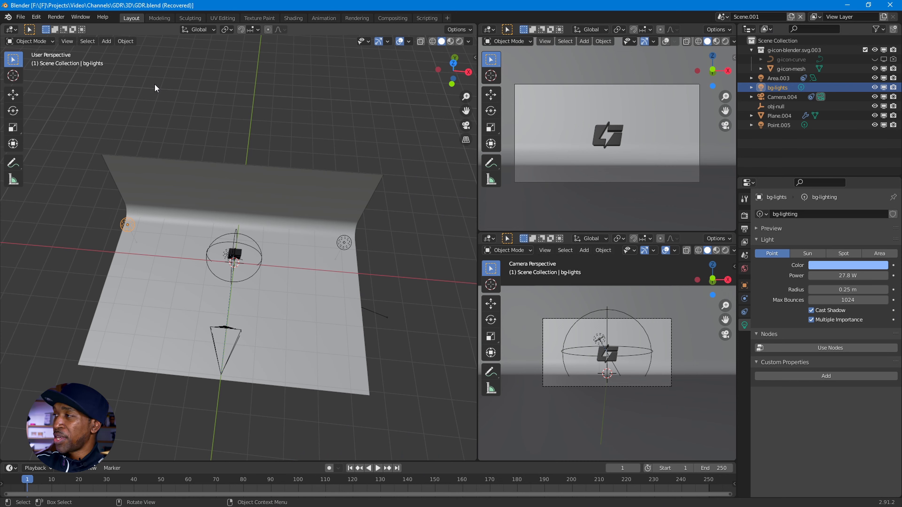
Step: Save the recovered scene as GDR.blend
{"action": "left_click", "coordinate": [22, 17]}
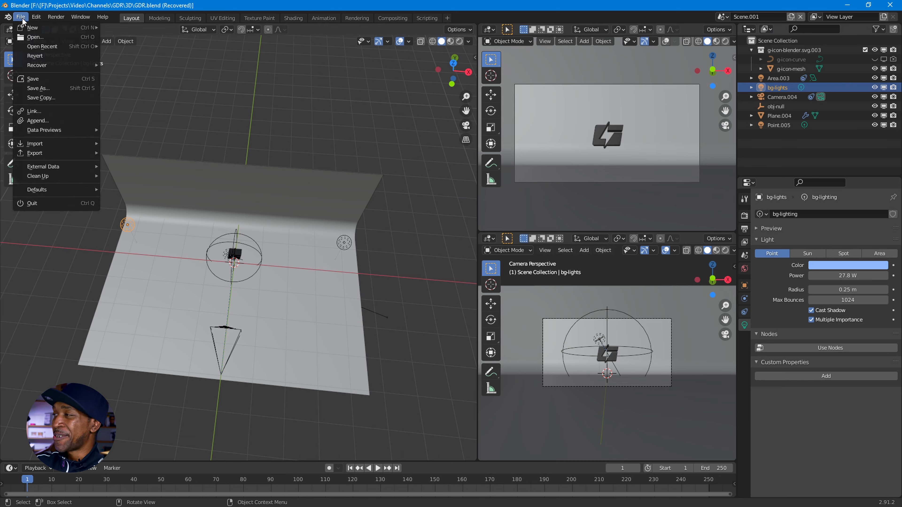
{"action": "left_click", "coordinate": [16, 15]}
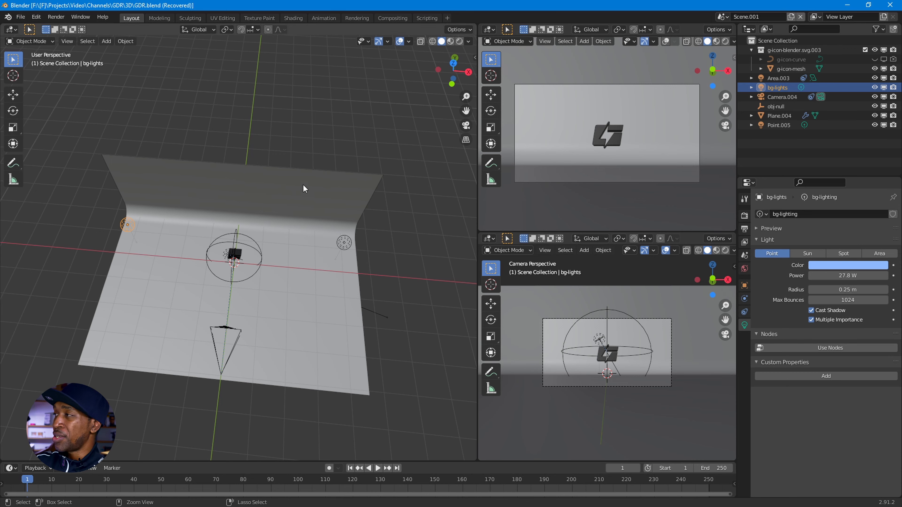
{"action": "key", "text": "ctrl+s"}
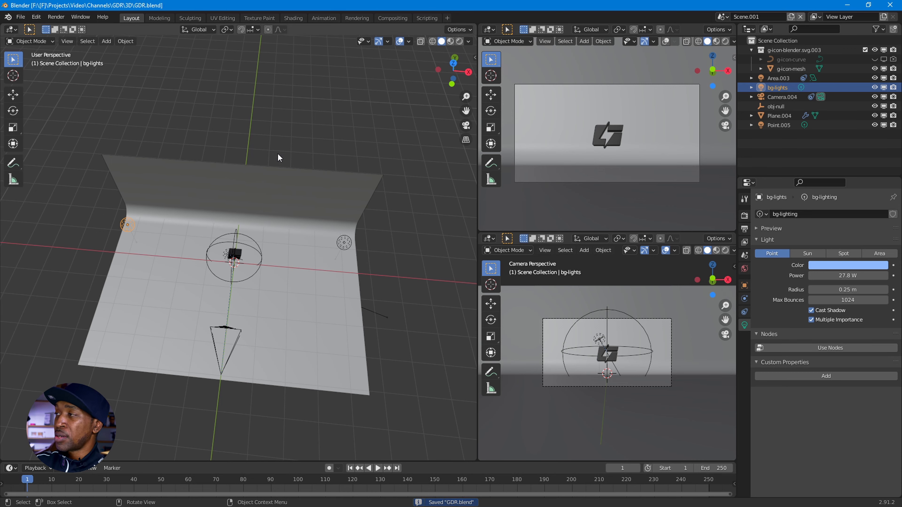
Step: Open the Save & Load section of the Blender preferences
{"action": "left_click", "coordinate": [20, 17]}
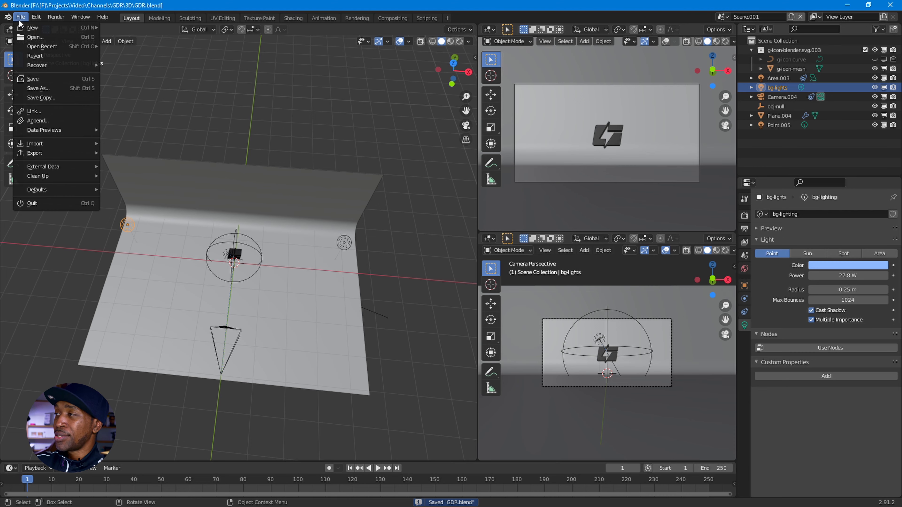
{"action": "mouse_move", "coordinate": [36, 18]}
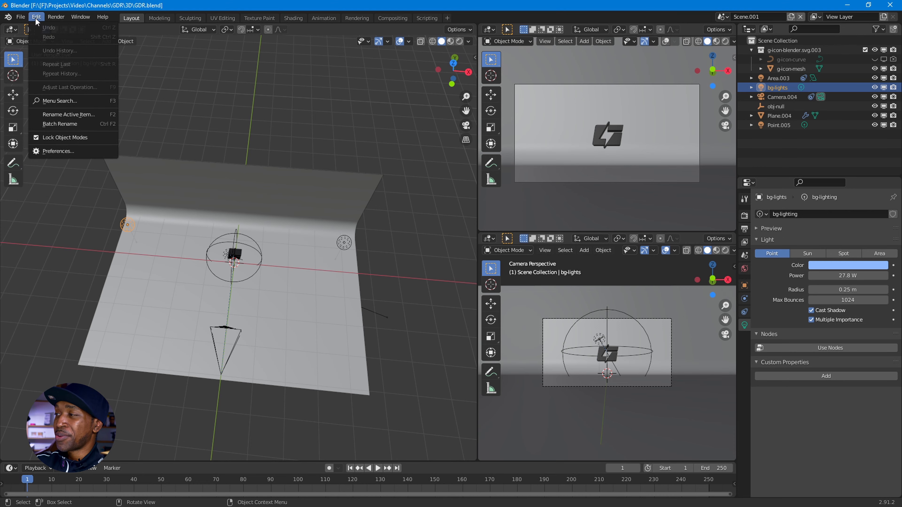
{"action": "left_click", "coordinate": [58, 152]}
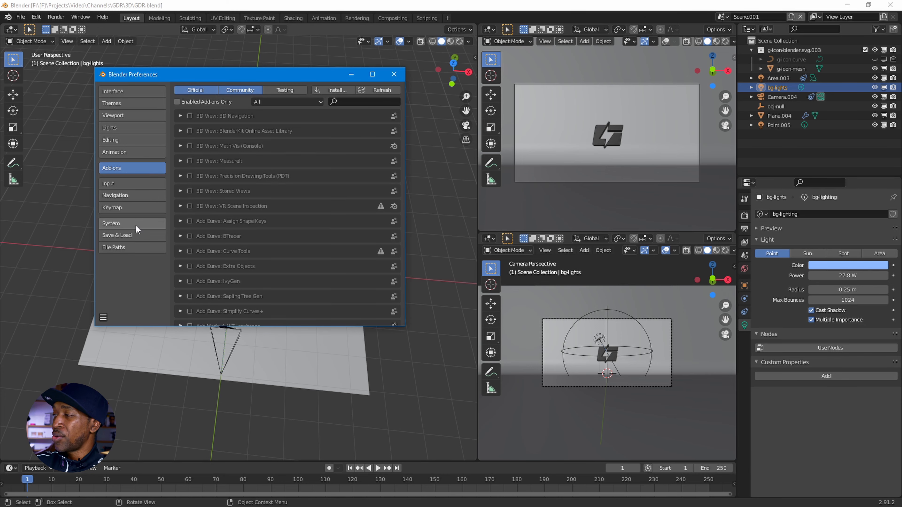
{"action": "left_click", "coordinate": [137, 235]}
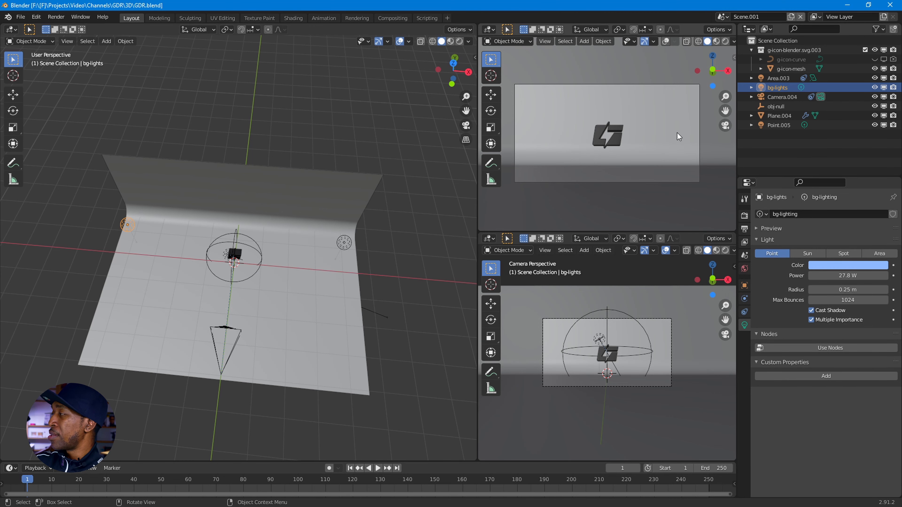
Step: Show the upper camera view in Rendered shading and set the base colour of the G-icon mesh's material to hex 33B7F0
{"action": "key", "text": "z"}
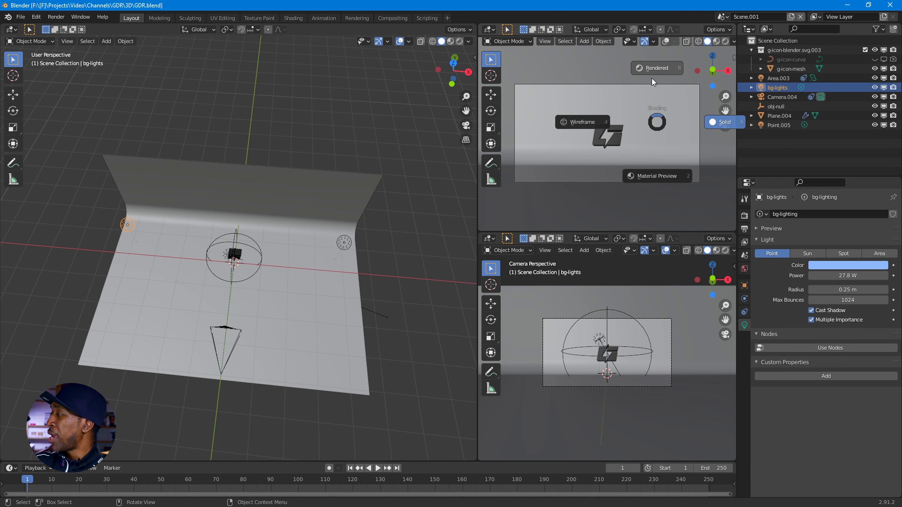
{"action": "left_click", "coordinate": [652, 76]}
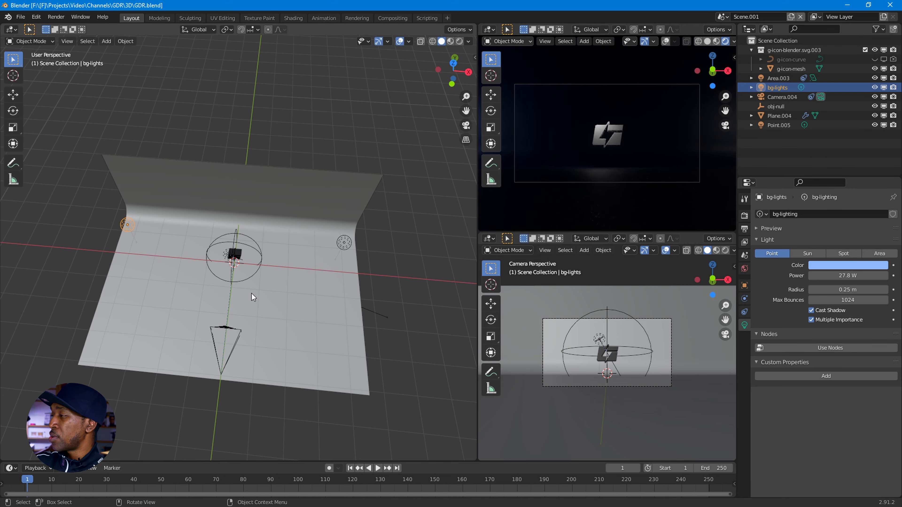
{"action": "scroll", "coordinate": [251, 294], "scroll_direction": "up", "scroll_amount": 4}
{"action": "mouse_move", "coordinate": [239, 257]}
{"action": "middle_mouse_down"}
{"action": "mouse_move", "coordinate": [287, 295]}
{"action": "mouse_move", "coordinate": [256, 263]}
{"action": "middle_mouse_up"}
{"action": "left_click", "coordinate": [243, 244]}
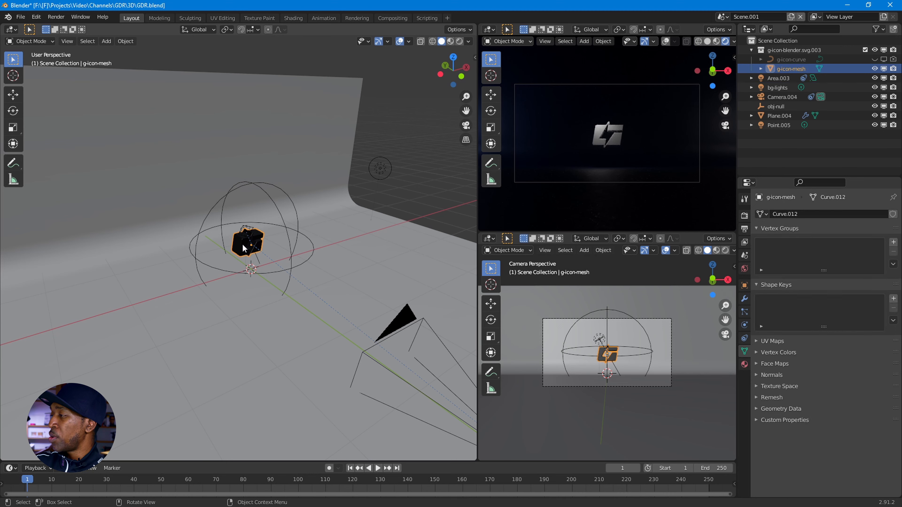
{"action": "left_click", "coordinate": [745, 364]}
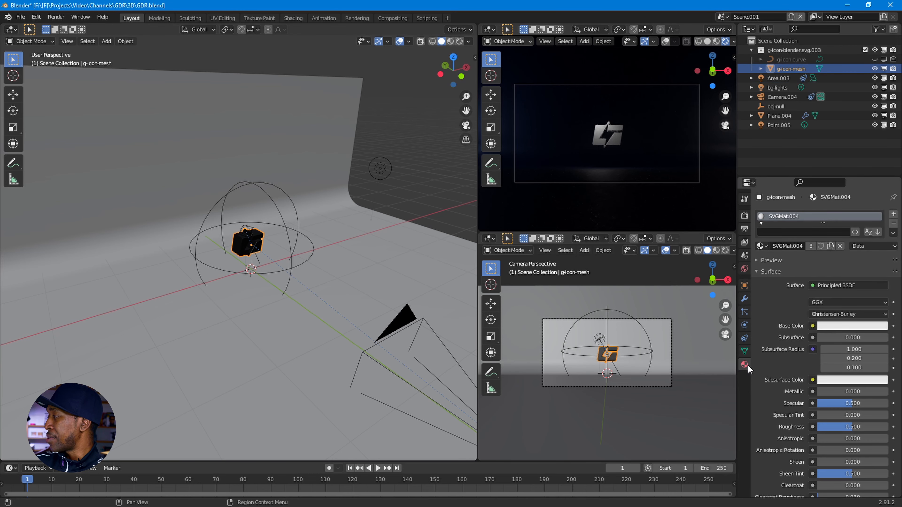
{"action": "left_click", "coordinate": [840, 325]}
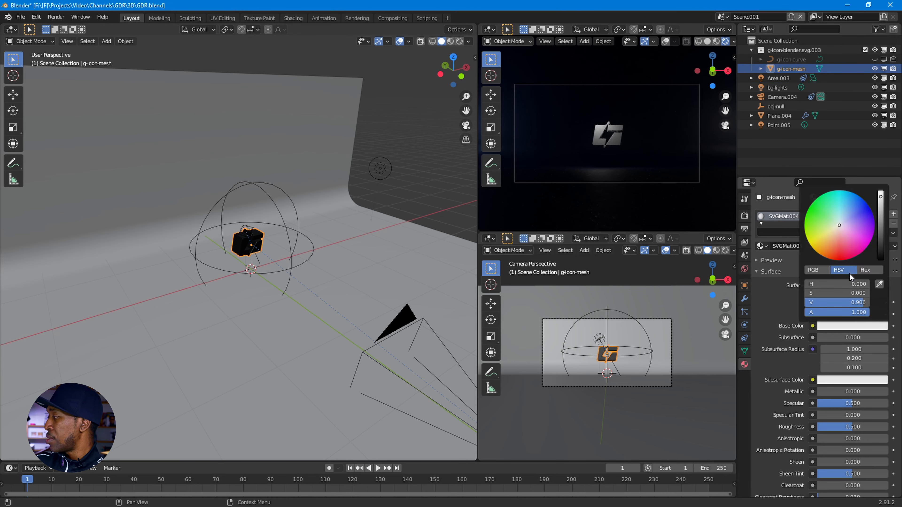
{"action": "left_click", "coordinate": [869, 269]}
{"action": "left_click", "coordinate": [847, 283]}
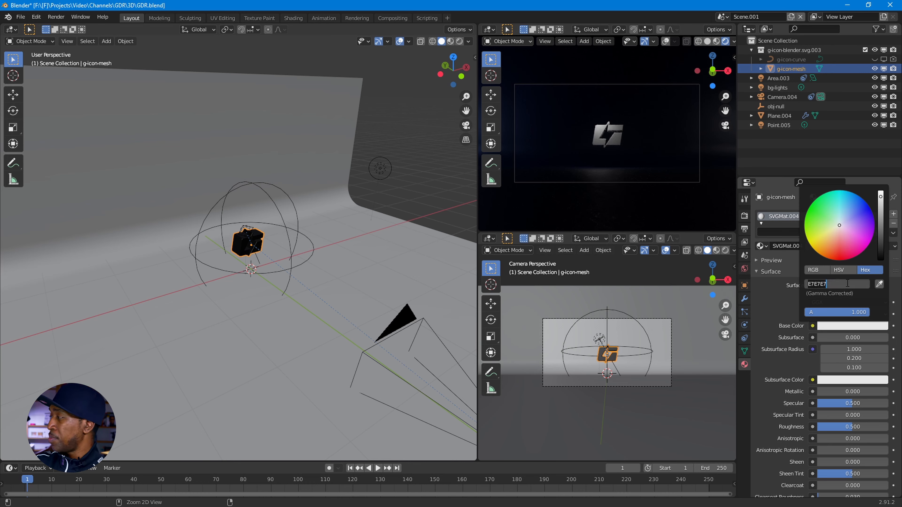
{"action": "type", "text": "33B7F0"}
{"action": "key", "text": "Return"}
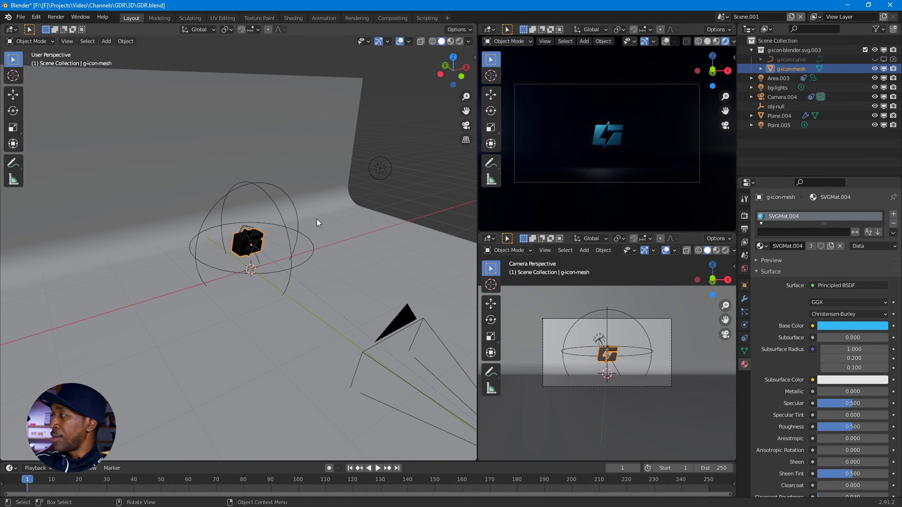
Step: Add a spot light at the scene origin from the top view and raise it along Z above the G-icon
{"action": "scroll", "coordinate": [643, 132], "scroll_direction": "up", "scroll_amount": 4}
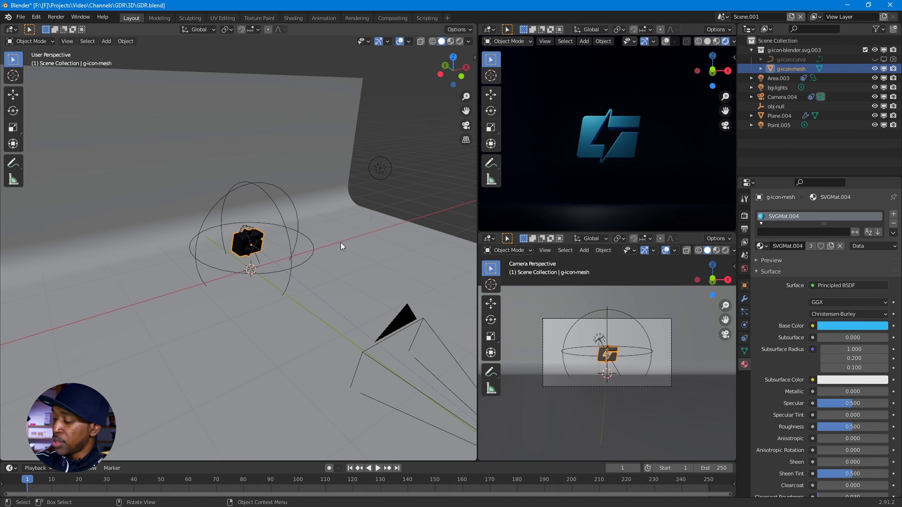
{"action": "key", "text": "KP_7"}
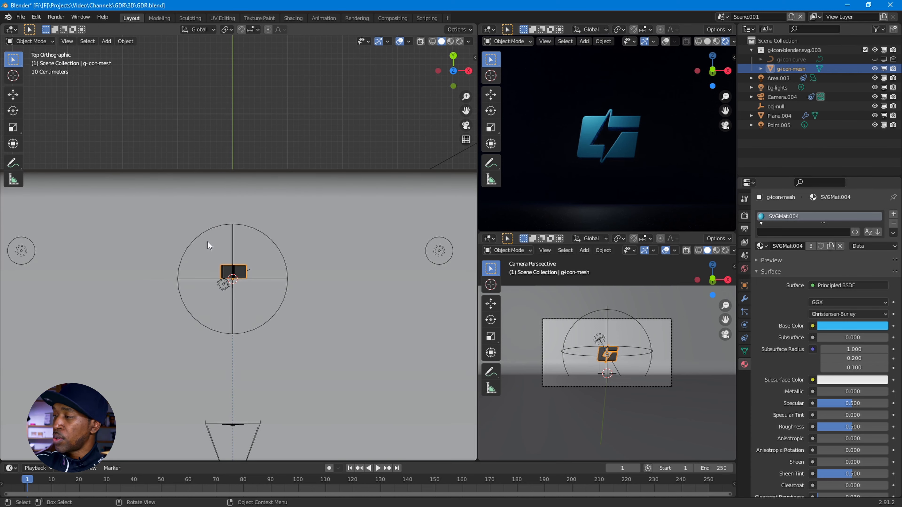
{"action": "key", "text": "shift+a"}
{"action": "mouse_move", "coordinate": [184, 334]}
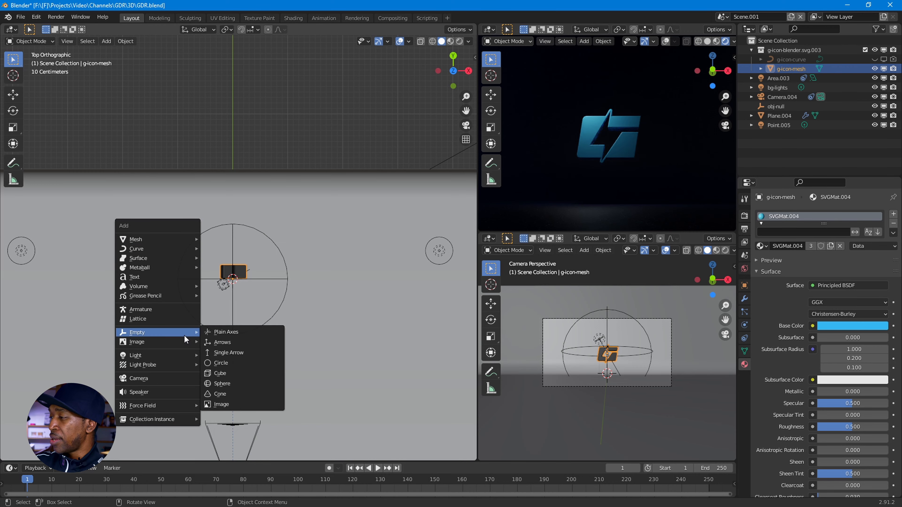
{"action": "mouse_move", "coordinate": [184, 357]}
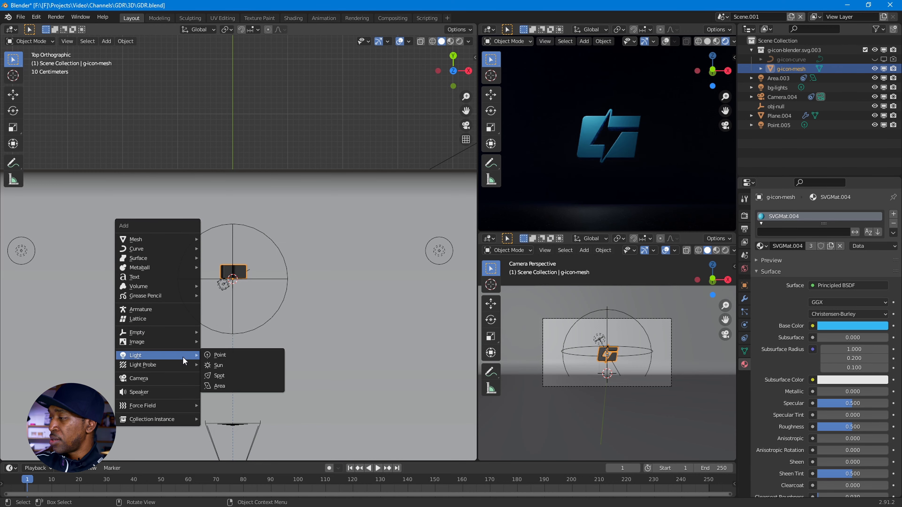
{"action": "left_click", "coordinate": [224, 375]}
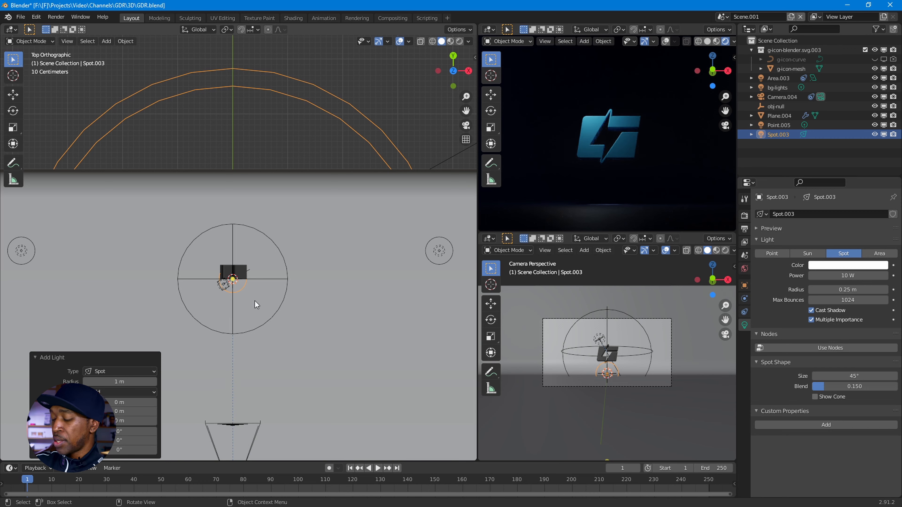
{"action": "key", "text": "g"}
{"action": "key", "text": "z"}
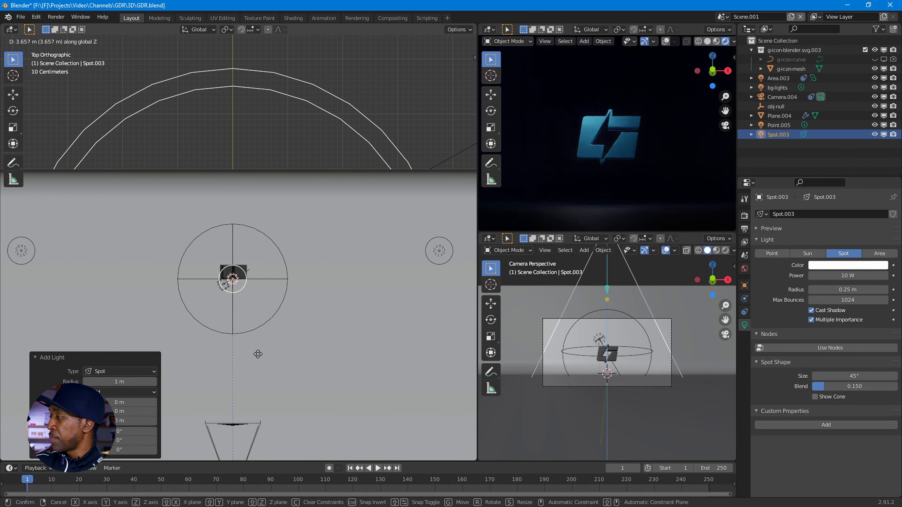
{"action": "left_click", "coordinate": [261, 335]}
Step: Add a plain axes empty at the origin and raise it about 0.5 m along Z to the G-icon's height
{"action": "scroll", "coordinate": [238, 263], "scroll_direction": "up", "scroll_amount": 6}
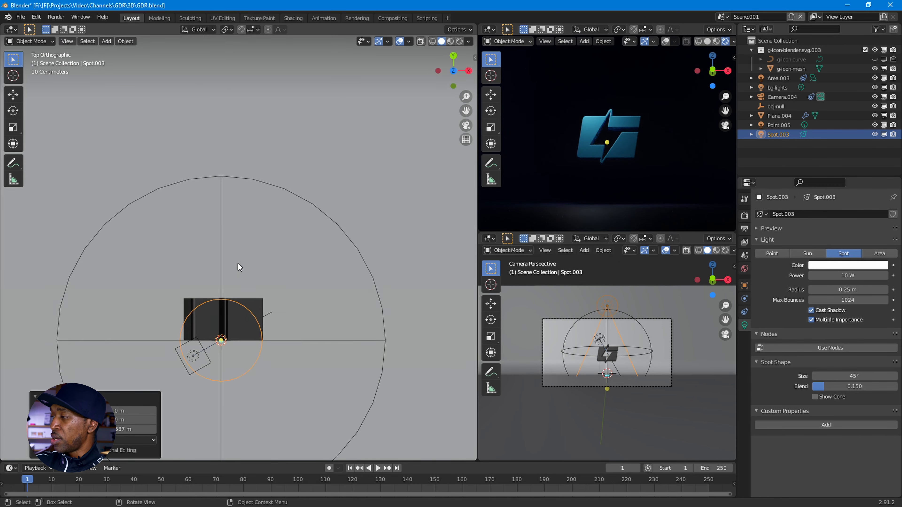
{"action": "scroll", "coordinate": [231, 289], "scroll_direction": "up", "scroll_amount": 1}
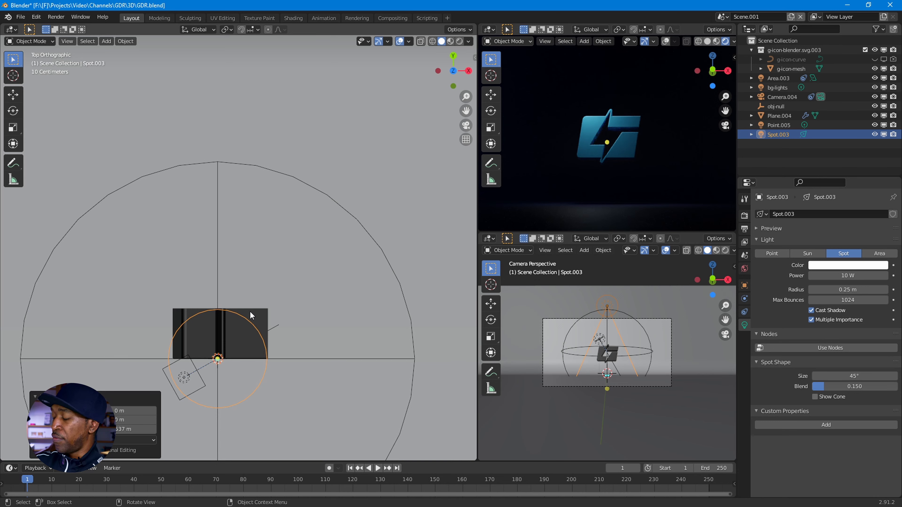
{"action": "key", "text": "shift+a"}
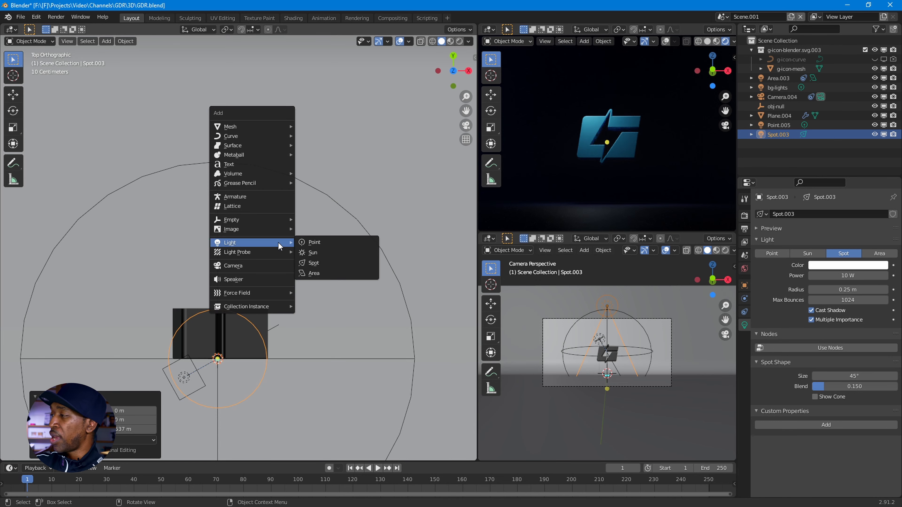
{"action": "mouse_move", "coordinate": [284, 219]}
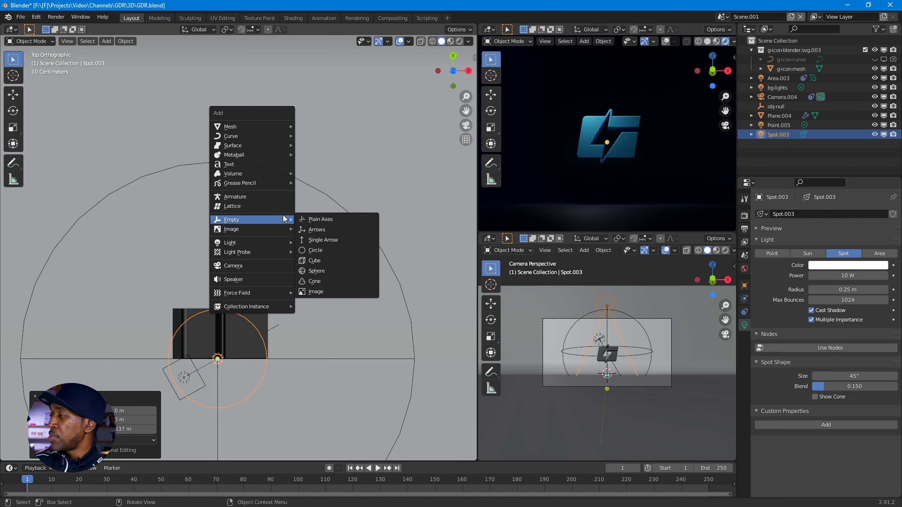
{"action": "left_click", "coordinate": [317, 218]}
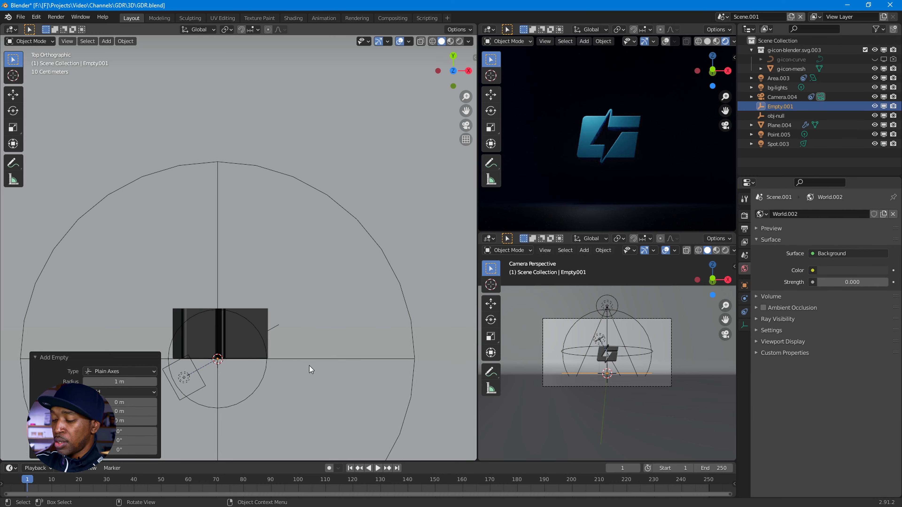
{"action": "key", "text": "g"}
{"action": "key", "text": "z"}
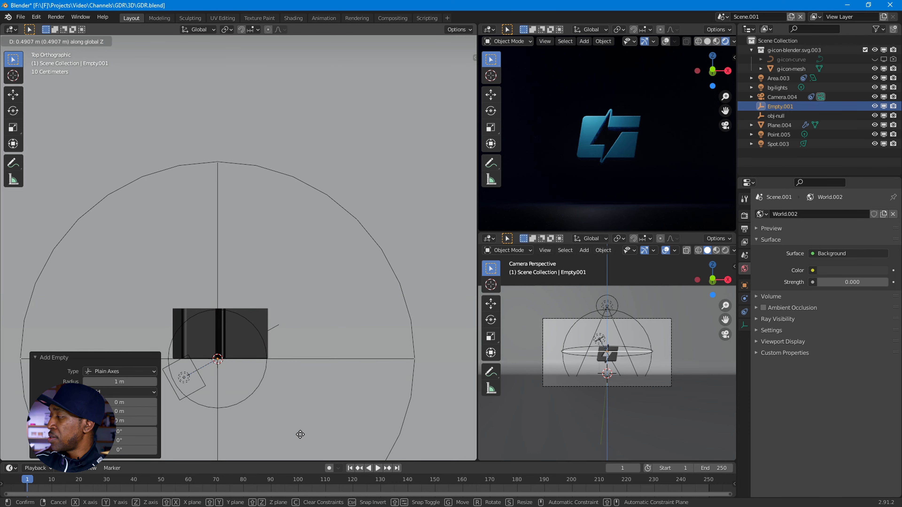
{"action": "left_click", "coordinate": [300, 435]}
Step: Move the new empty along Y to the back of the G-icon
{"action": "middle_click_drag", "start_coordinate": [303, 368], "coordinate": [250, 323]}
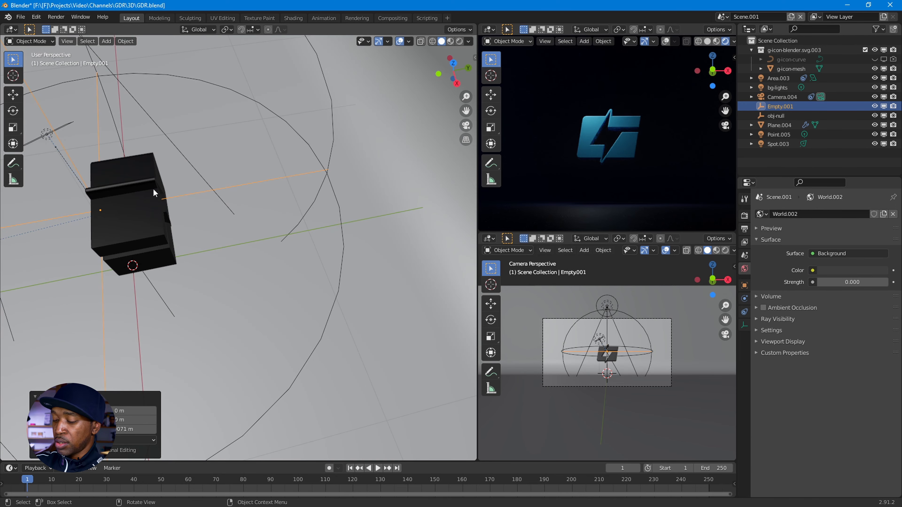
{"action": "key", "text": "g"}
{"action": "key", "text": "y"}
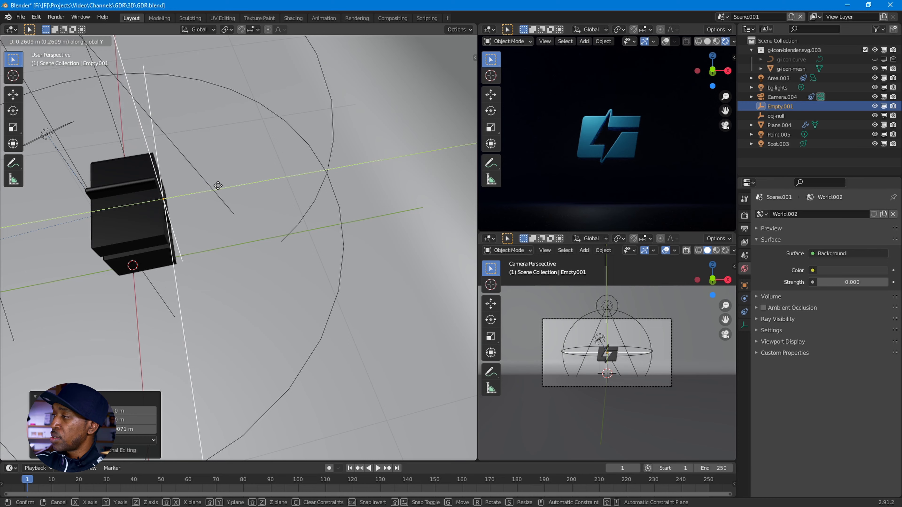
{"action": "left_click", "coordinate": [141, 279]}
Step: Rename the new empty as obj-back and save the file
{"action": "middle_click_drag", "start_coordinate": [141, 278], "coordinate": [242, 263]}
{"action": "double_click", "coordinate": [781, 106]}
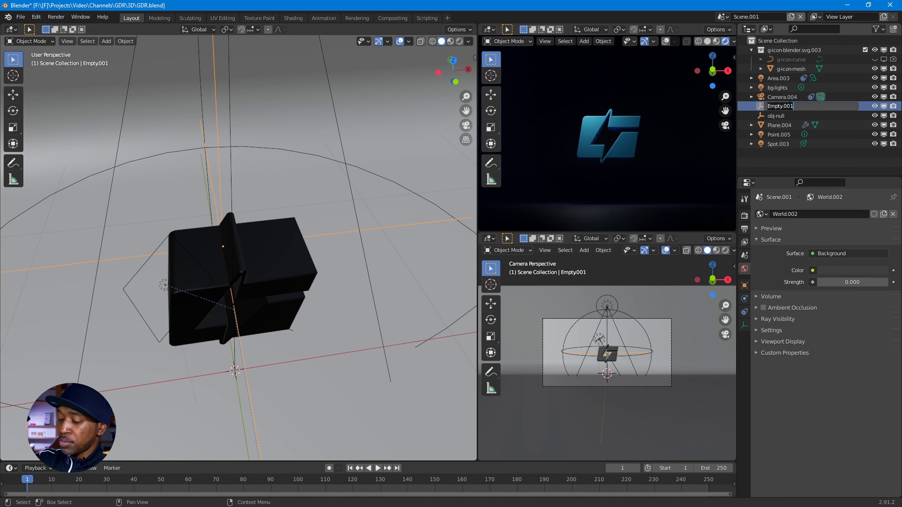
{"action": "type", "text": "obj-back"}
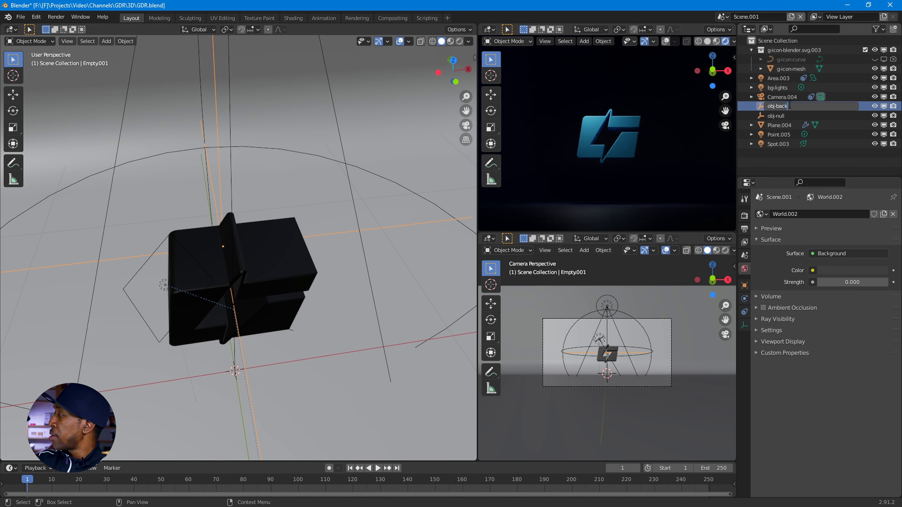
{"action": "key", "text": "Return"}
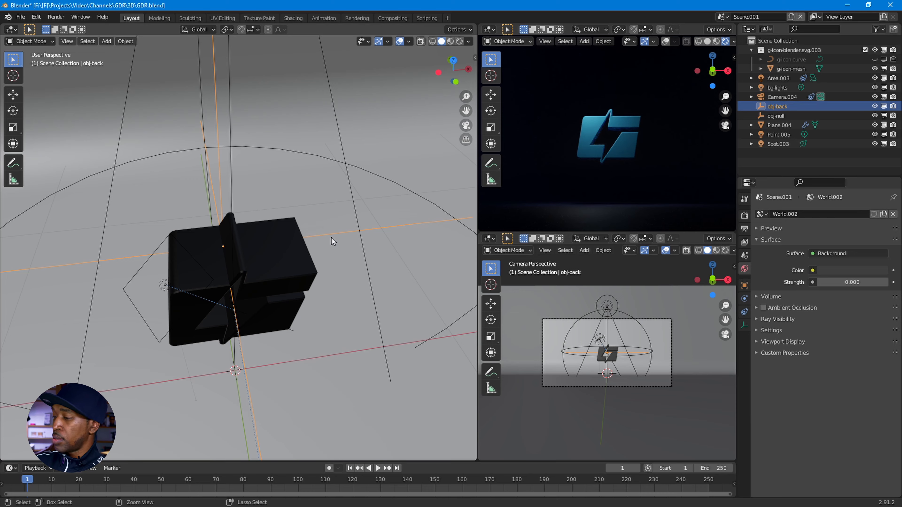
{"action": "key", "text": "ctrl+s"}
Step: Add a Track To constraint to the spot light above the G-icon, with obj-back as its target
{"action": "middle_click_drag", "start_coordinate": [262, 276], "coordinate": [245, 237]}
{"action": "scroll", "coordinate": [246, 237], "scroll_direction": "down", "scroll_amount": 3}
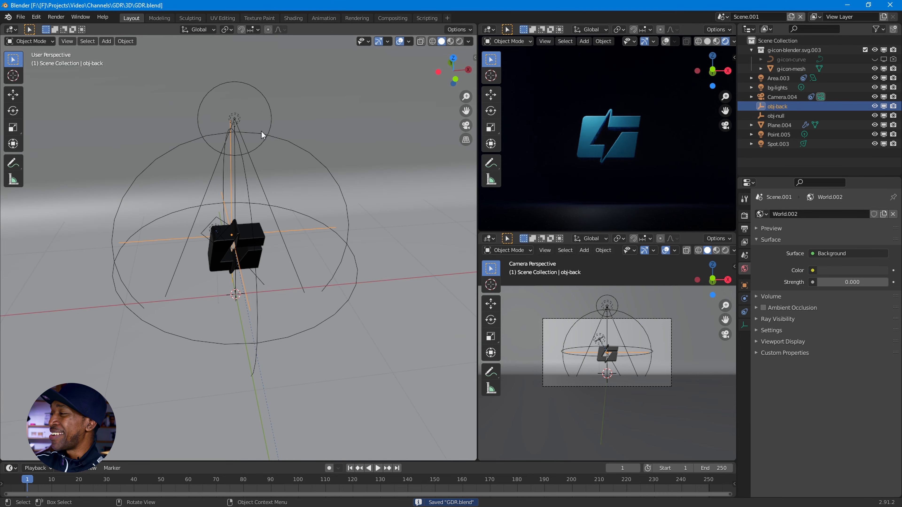
{"action": "left_click", "coordinate": [251, 148]}
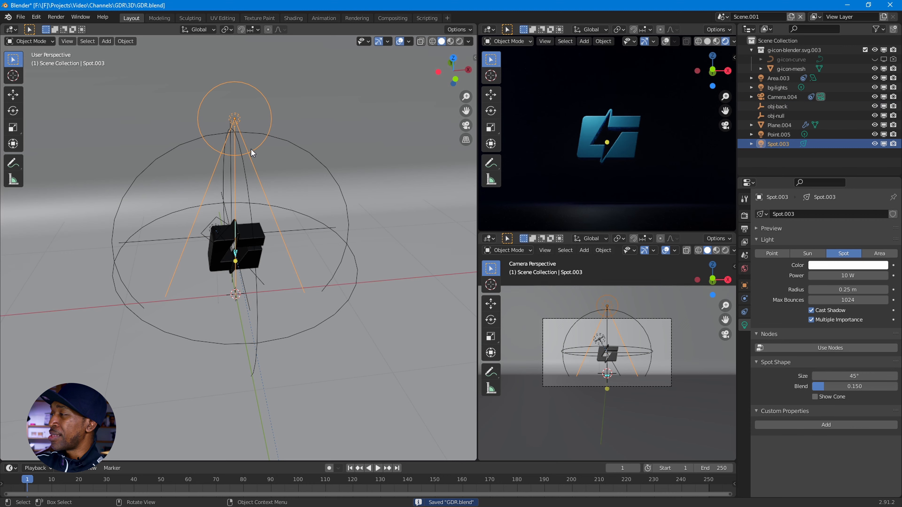
{"action": "left_click", "coordinate": [746, 313]}
{"action": "left_click", "coordinate": [813, 215]}
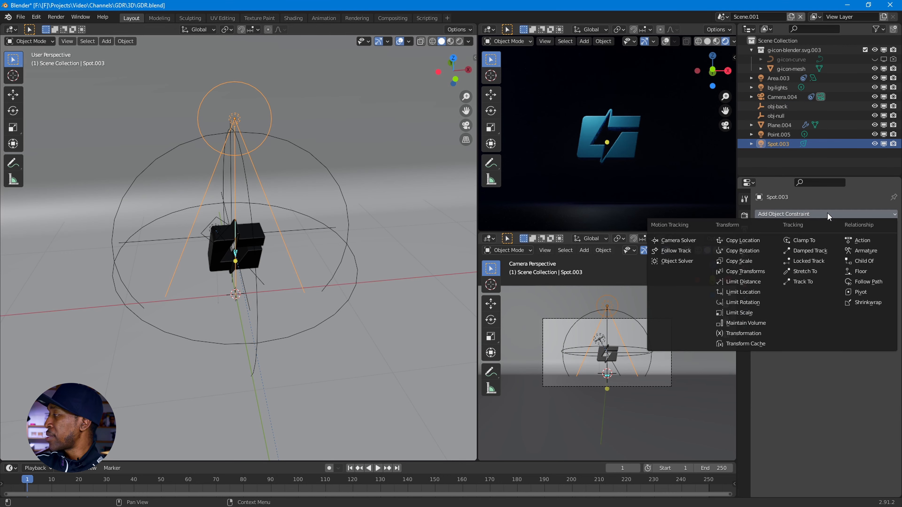
{"action": "left_click", "coordinate": [806, 280]}
{"action": "left_click", "coordinate": [855, 243]}
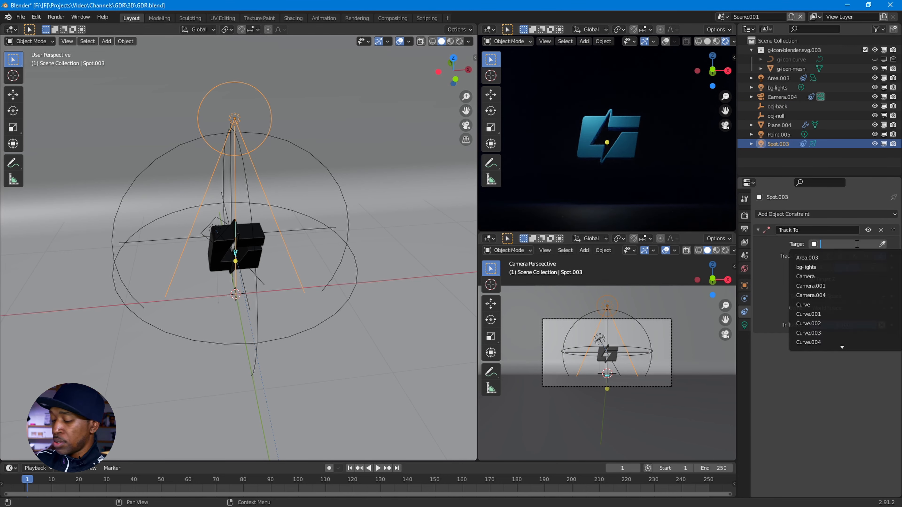
{"action": "type", "text": "obj"}
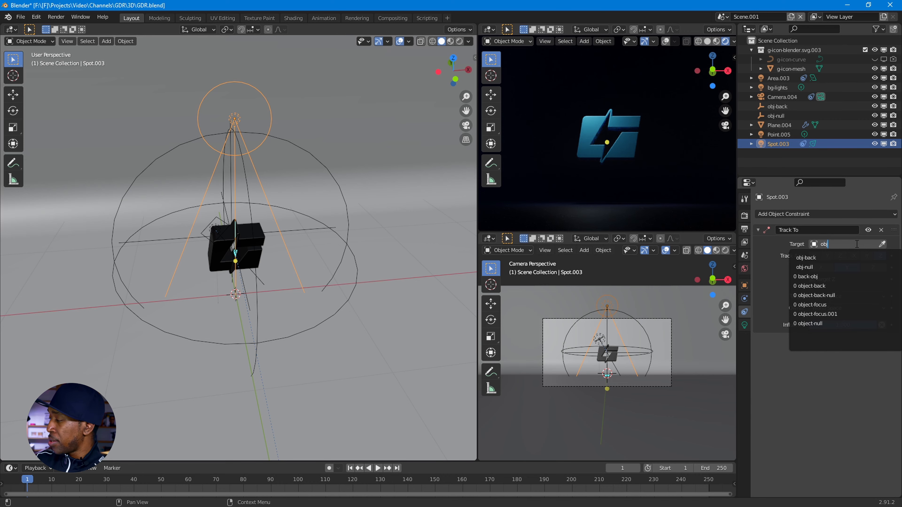
{"action": "key", "text": "Return"}
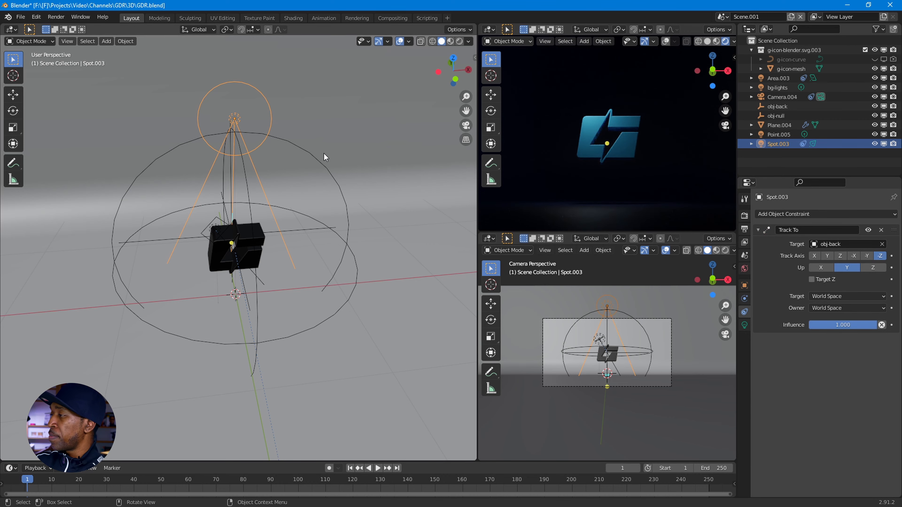
Step: Move the spot light about 1 m back toward the backdrop wall so it sits above and behind the G-icon
{"action": "middle_click_drag", "start_coordinate": [323, 153], "coordinate": [403, 195]}
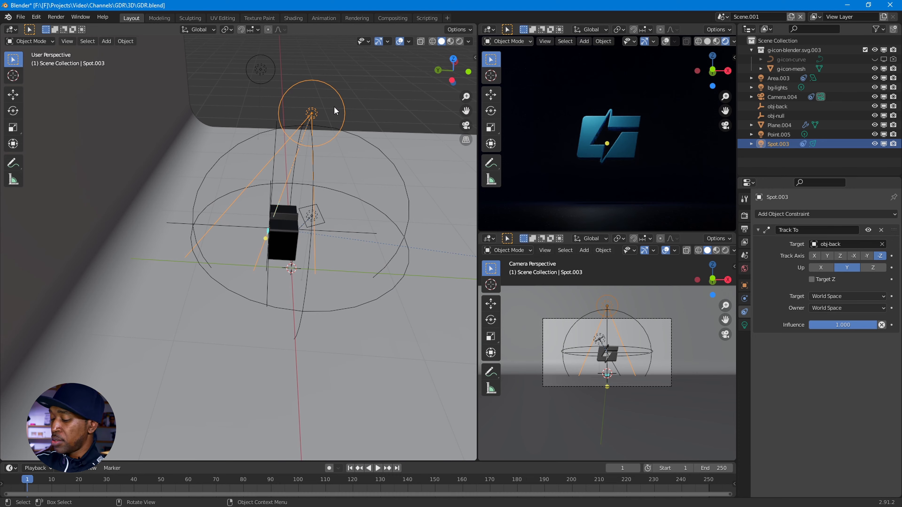
{"action": "key", "text": "g"}
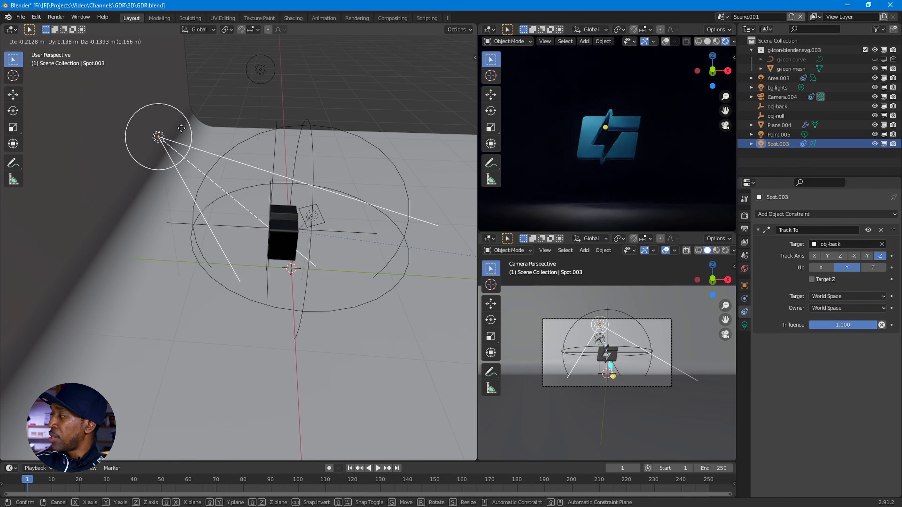
{"action": "left_click", "coordinate": [199, 128]}
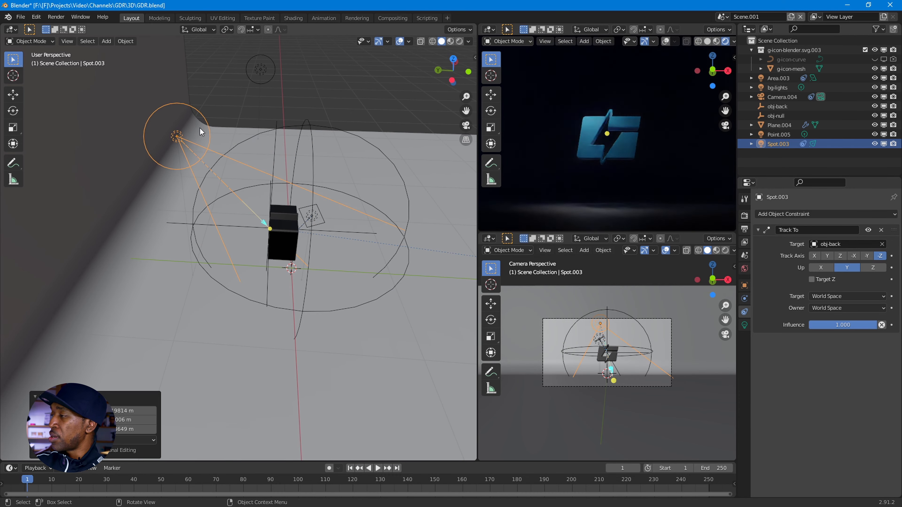
{"action": "middle_click_drag", "start_coordinate": [199, 128], "coordinate": [379, 276]}
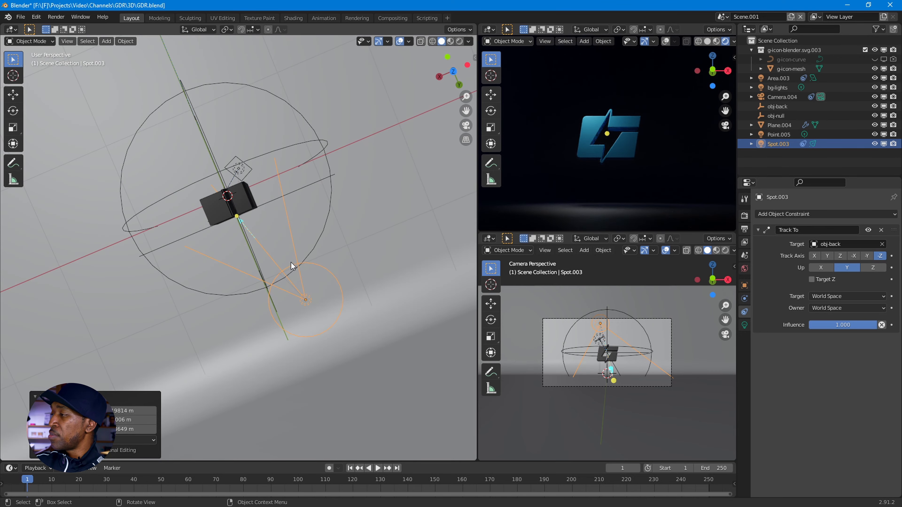
{"action": "middle_click_drag", "start_coordinate": [291, 262], "coordinate": [332, 287]}
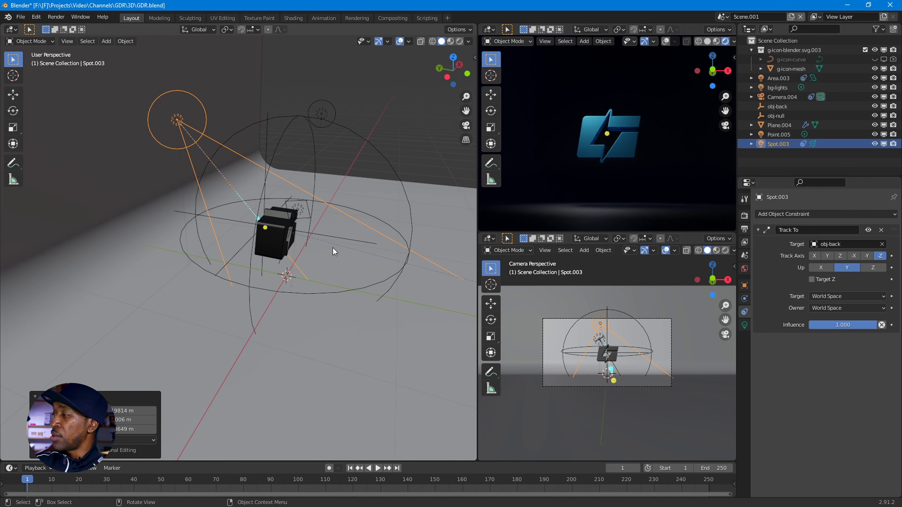
{"action": "middle_click_drag", "start_coordinate": [366, 246], "coordinate": [338, 271]}
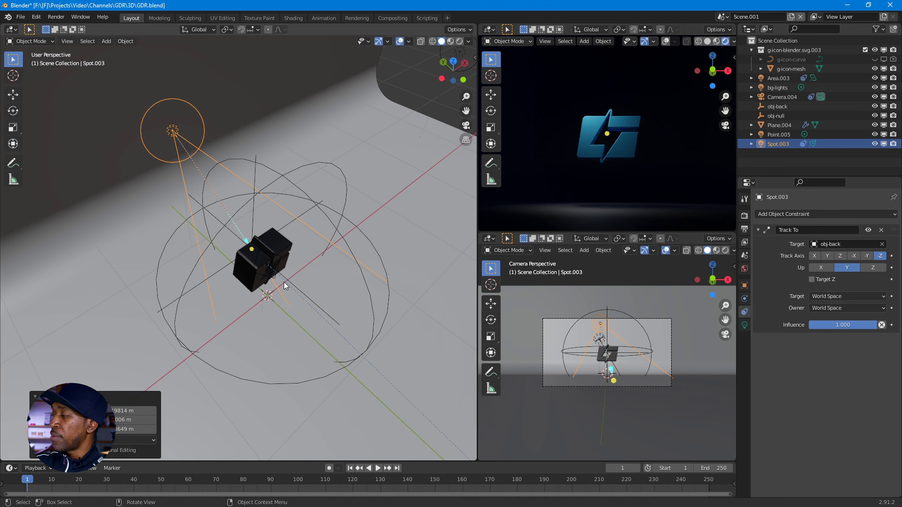
{"action": "left_click", "coordinate": [249, 280]}
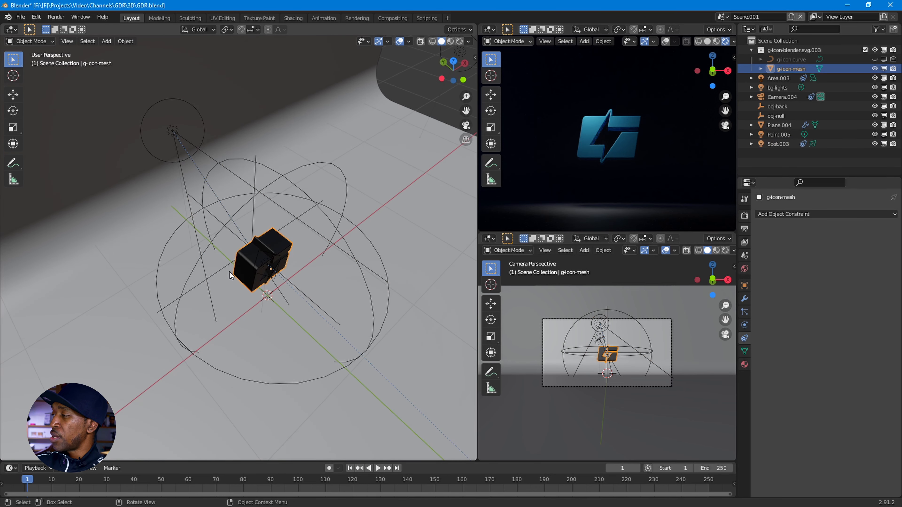
{"action": "left_click", "coordinate": [221, 271], "text": "shift"}
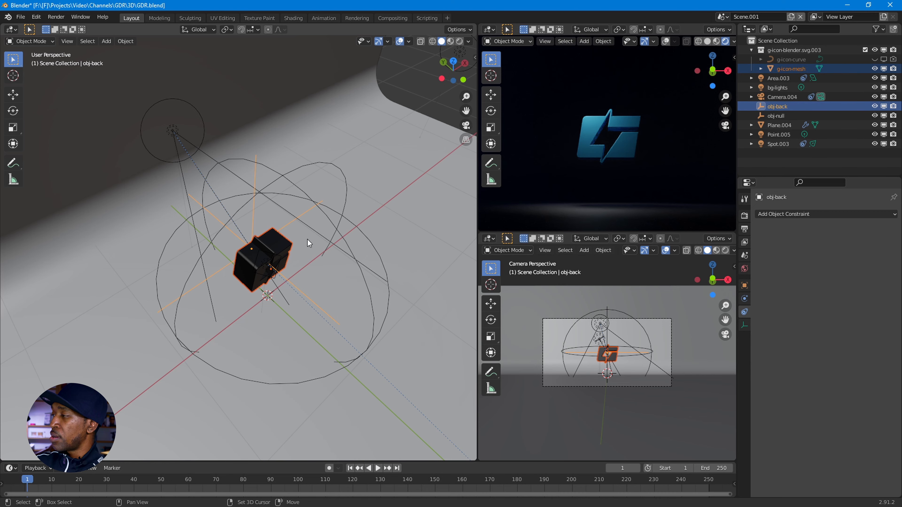
{"action": "left_click", "coordinate": [336, 212], "text": "shift"}
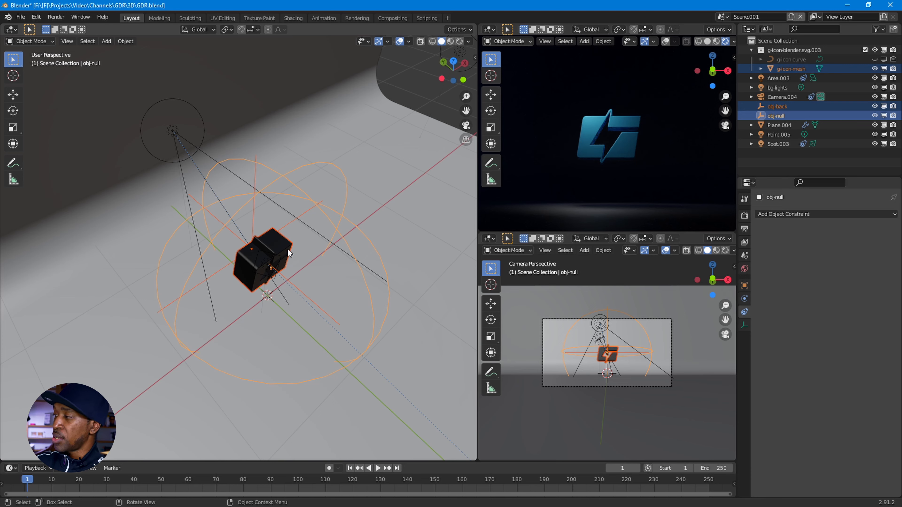
{"action": "left_click", "coordinate": [245, 305]}
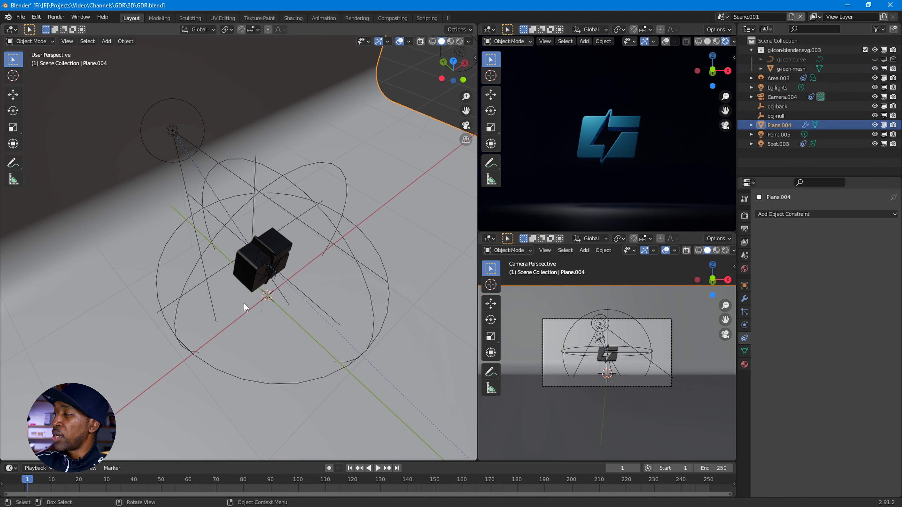
Step: Parent the g-icon-mesh and the obj-back empty to the obj-null empty using the Object option
{"action": "left_click", "coordinate": [246, 281]}
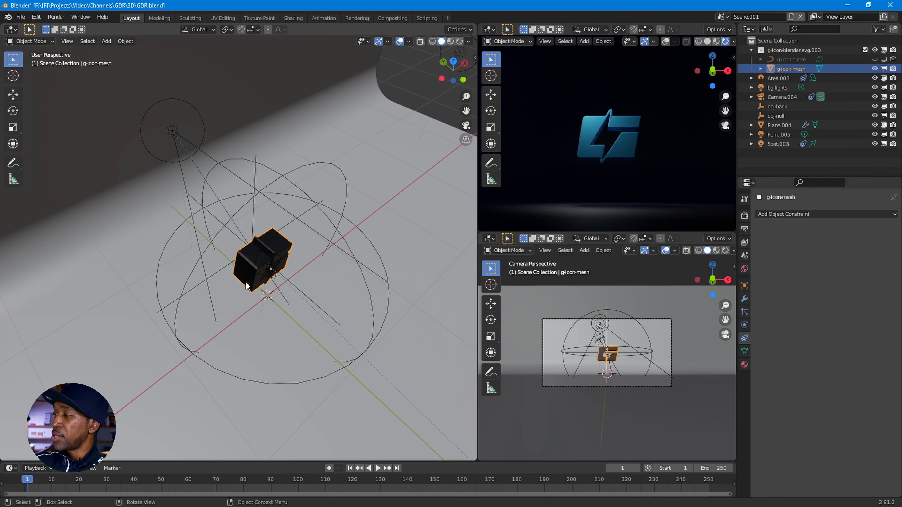
{"action": "left_click", "coordinate": [211, 276], "text": "shift"}
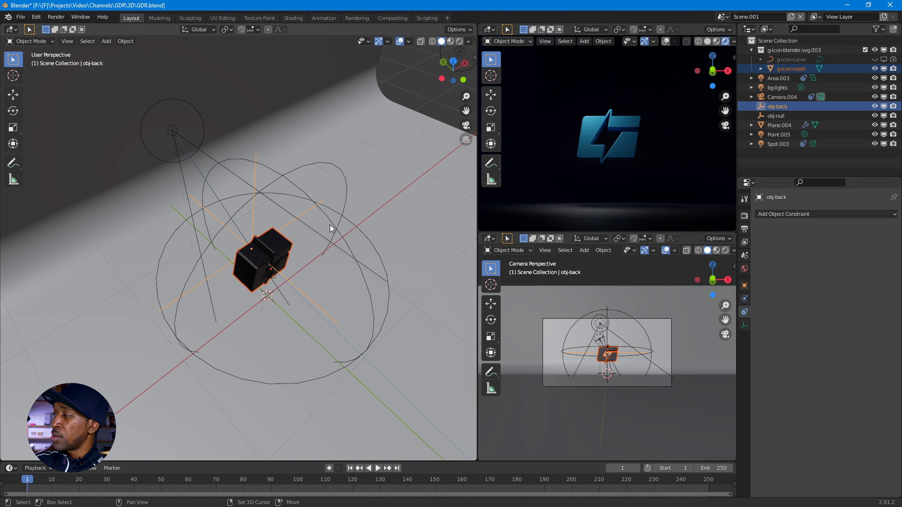
{"action": "left_click", "coordinate": [333, 211], "text": "shift"}
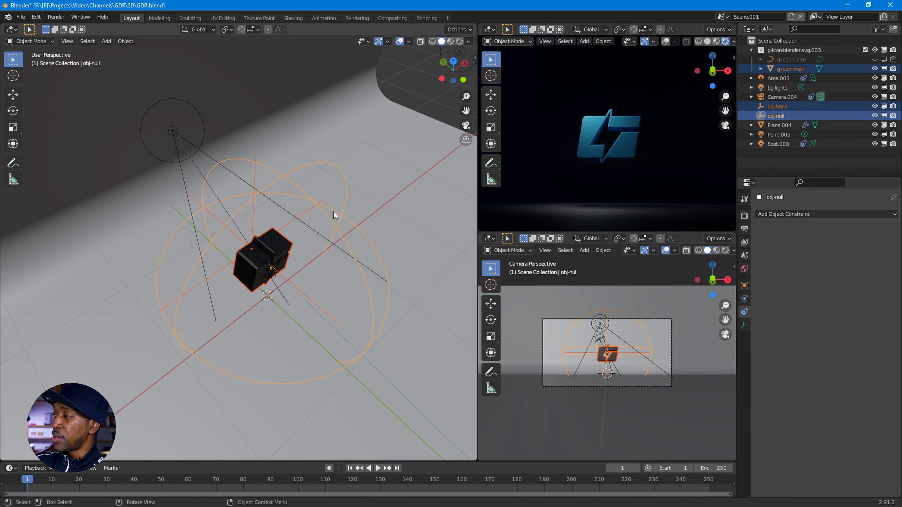
{"action": "key", "text": "ctrl+p"}
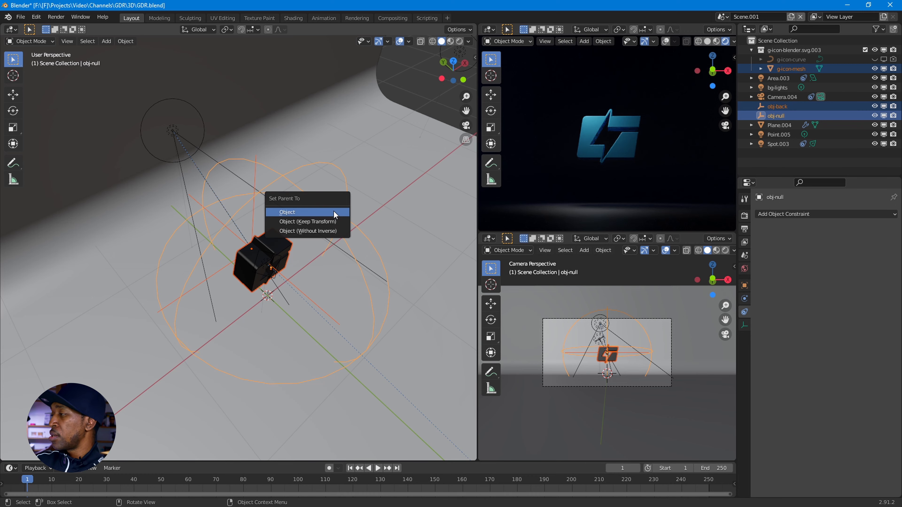
{"action": "left_click", "coordinate": [334, 212]}
Step: Move the obj-null empty with its children about 0.74 m forward along Y, toward the camera
{"action": "middle_click_drag", "start_coordinate": [333, 218], "coordinate": [353, 257]}
{"action": "scroll", "coordinate": [339, 255], "scroll_direction": "down", "scroll_amount": 4}
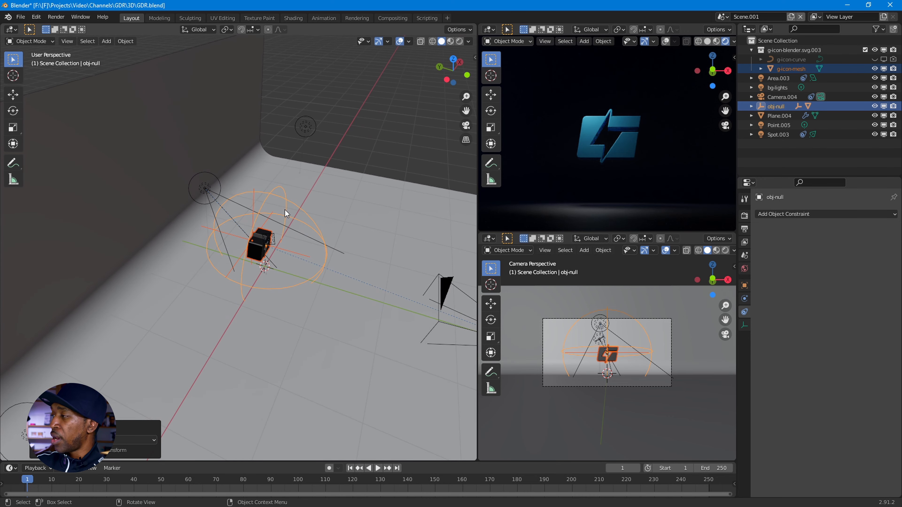
{"action": "left_click", "coordinate": [295, 205]}
{"action": "left_click", "coordinate": [297, 205]}
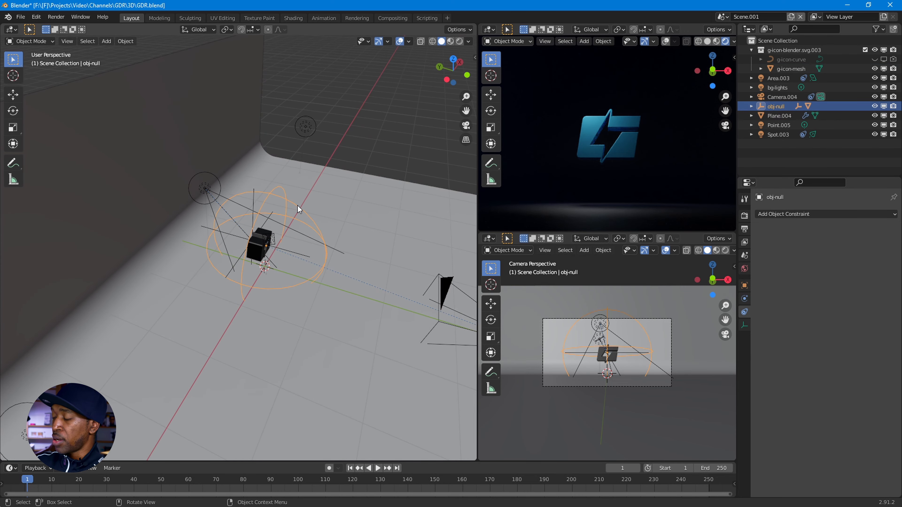
{"action": "key", "text": "g"}
{"action": "key", "text": "y"}
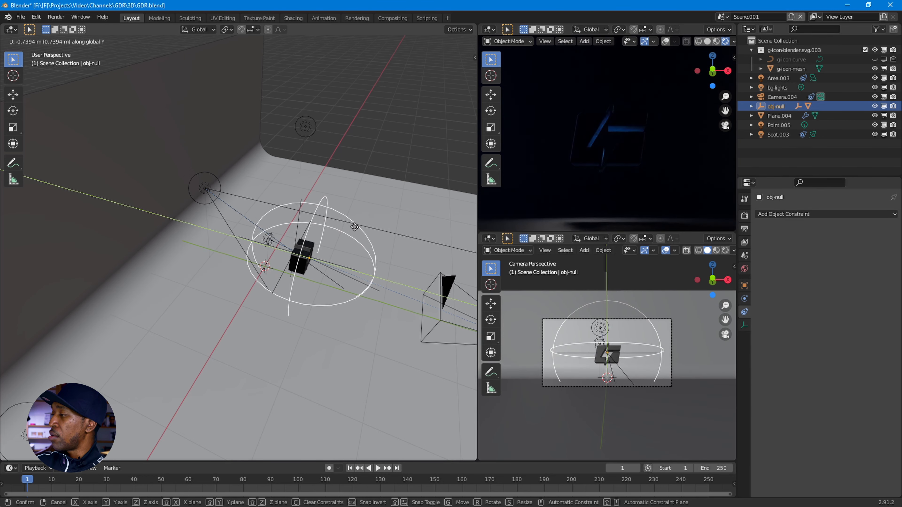
{"action": "left_click", "coordinate": [356, 231]}
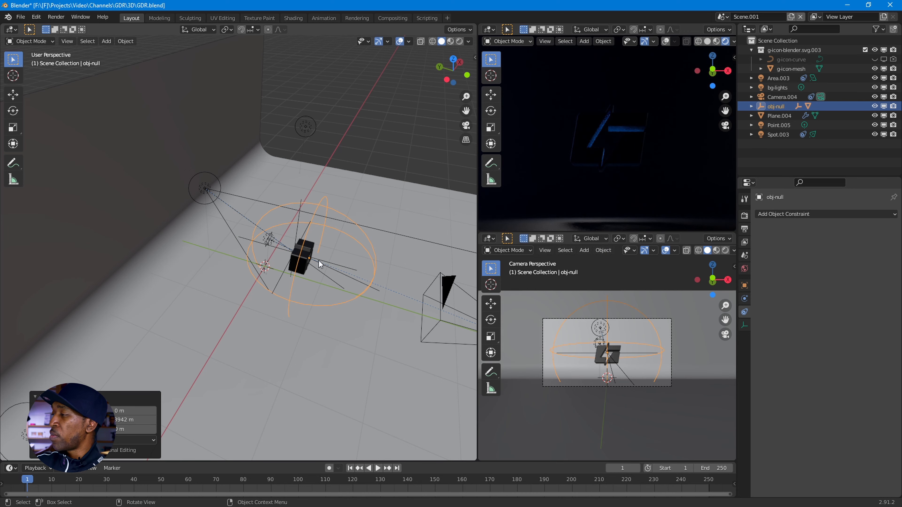
Step: Move the camera back along Y, away from the G-icon and beyond the floor's front edge
{"action": "scroll", "coordinate": [391, 288], "scroll_direction": "down", "scroll_amount": 5}
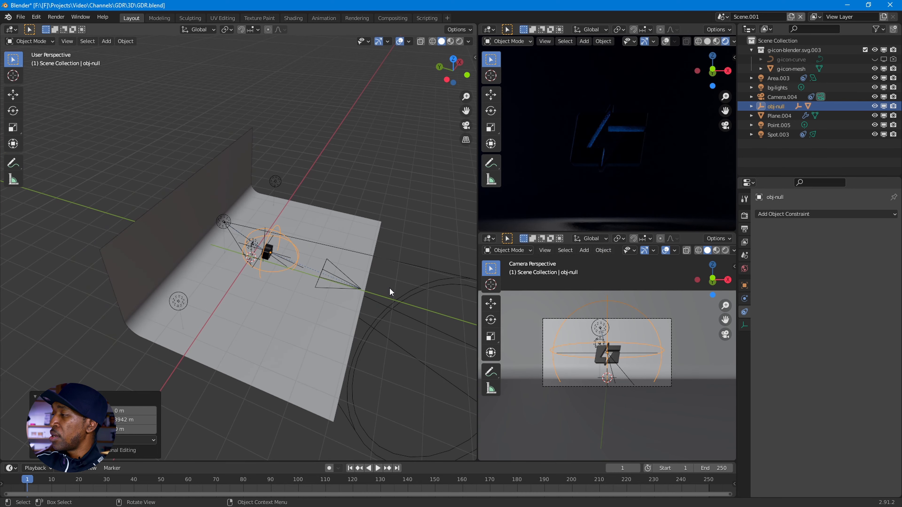
{"action": "mouse_move", "coordinate": [389, 288]}
{"action": "middle_mouse_down"}
{"action": "mouse_move", "coordinate": [338, 287]}
{"action": "mouse_move", "coordinate": [382, 278]}
{"action": "middle_mouse_up"}
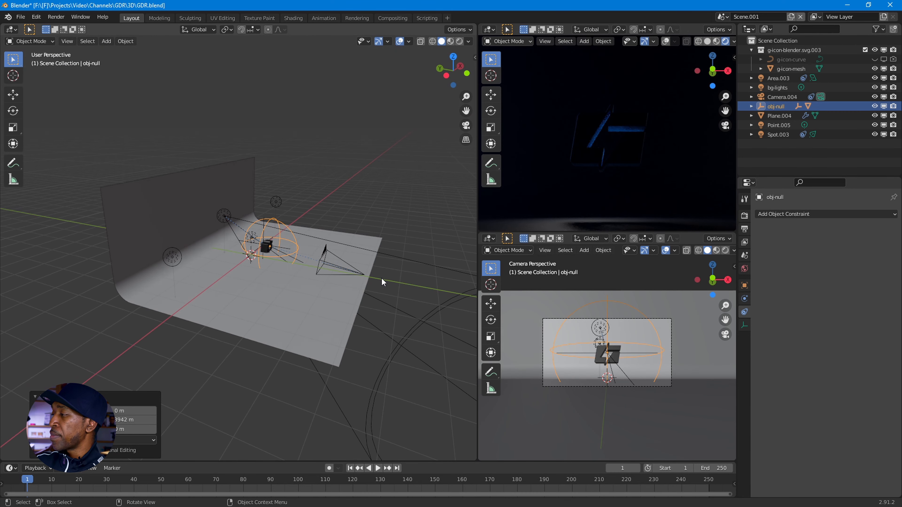
{"action": "left_click", "coordinate": [353, 271]}
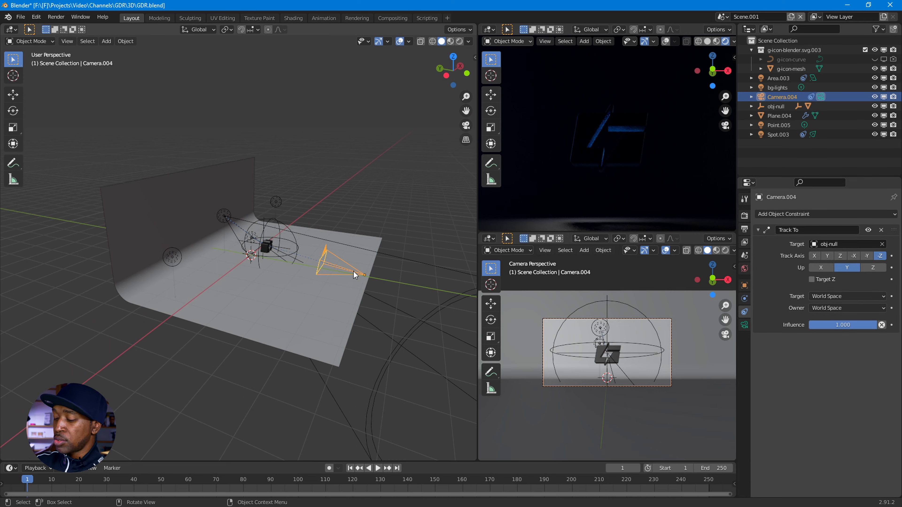
{"action": "key", "text": "g"}
{"action": "key", "text": "y"}
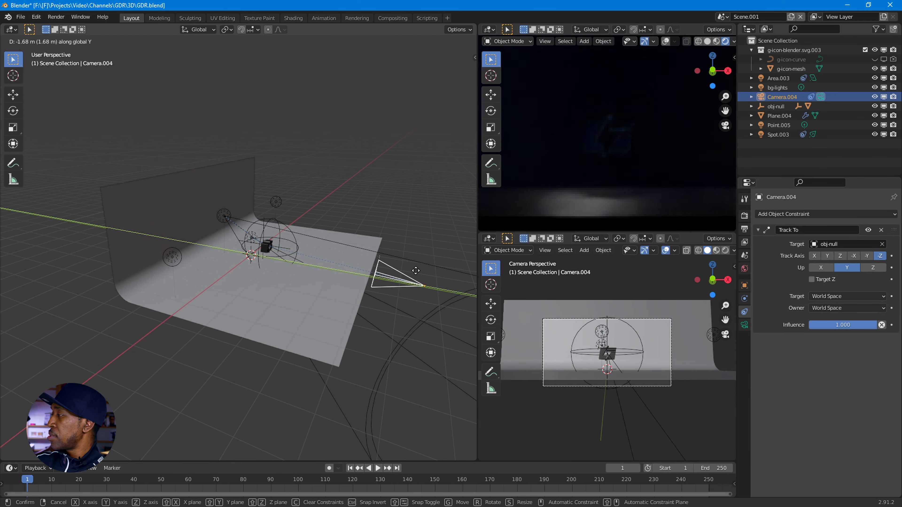
{"action": "left_click", "coordinate": [426, 270]}
Step: Extend the backdrop plane's front floor edge along Y in Edit Mode until the floor reaches past the camera
{"action": "left_click", "coordinate": [334, 323]}
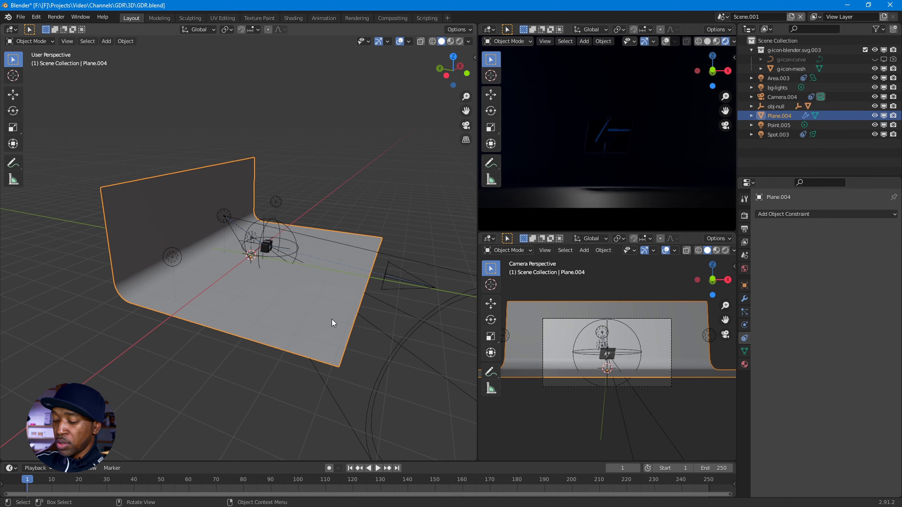
{"action": "key", "text": "Tab"}
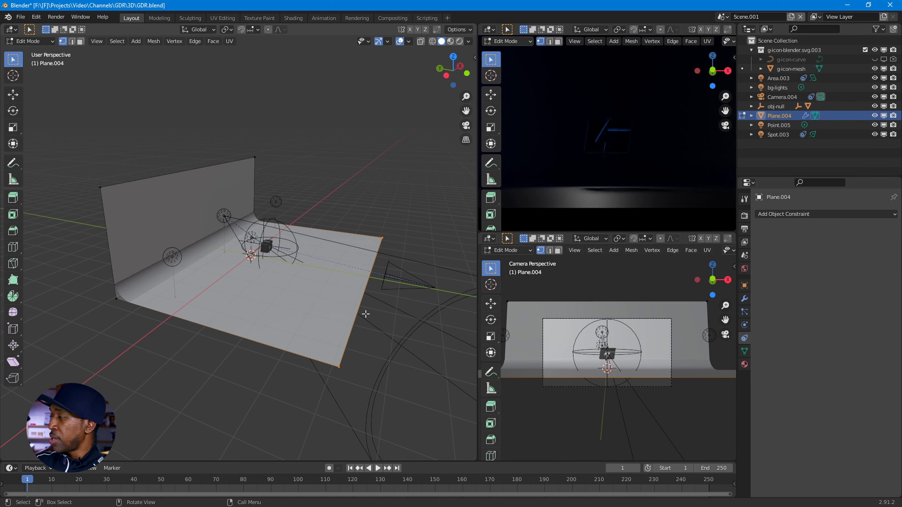
{"action": "left_click", "coordinate": [72, 42]}
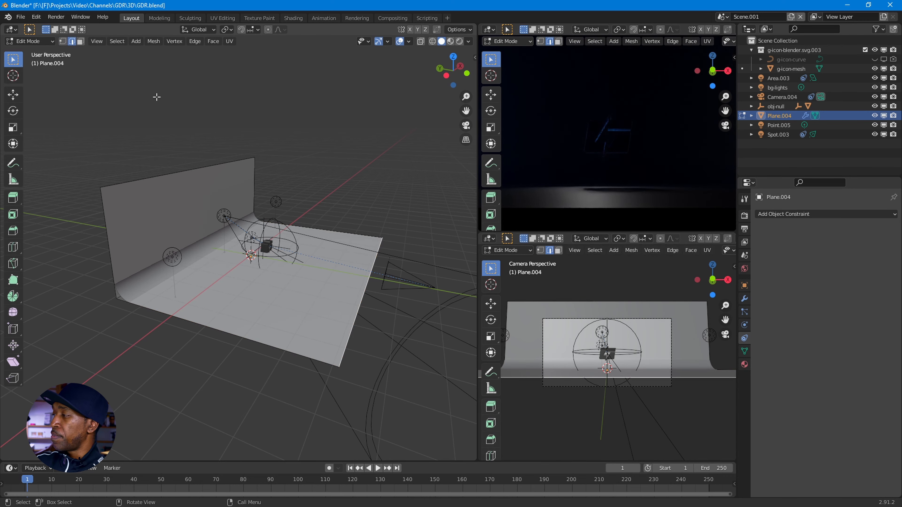
{"action": "key", "text": "g"}
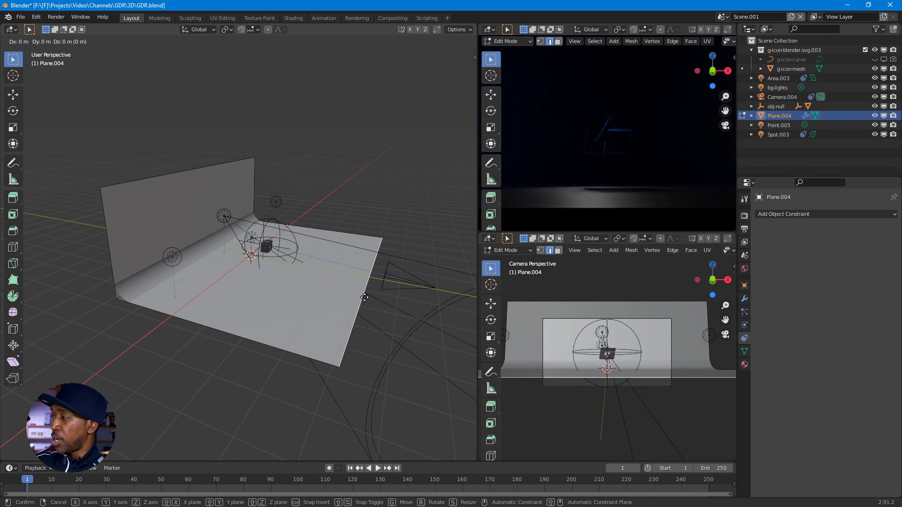
{"action": "key", "text": "y"}
{"action": "left_click", "coordinate": [472, 307]}
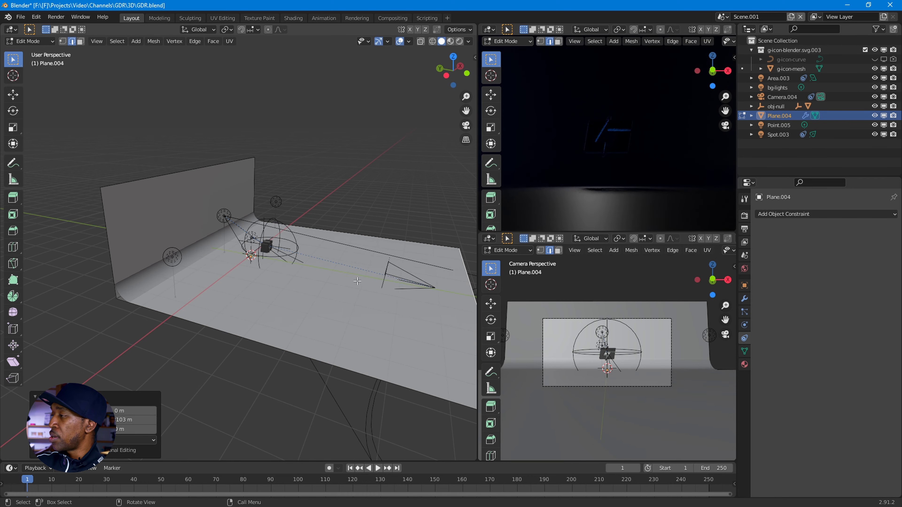
{"action": "middle_click_drag", "start_coordinate": [381, 293], "coordinate": [252, 271]}
{"action": "key", "text": "Tab"}
Step: Move the Area.003 light along Y from behind the G-icon to just in front of its face
{"action": "scroll", "coordinate": [280, 265], "scroll_direction": "up", "scroll_amount": 5}
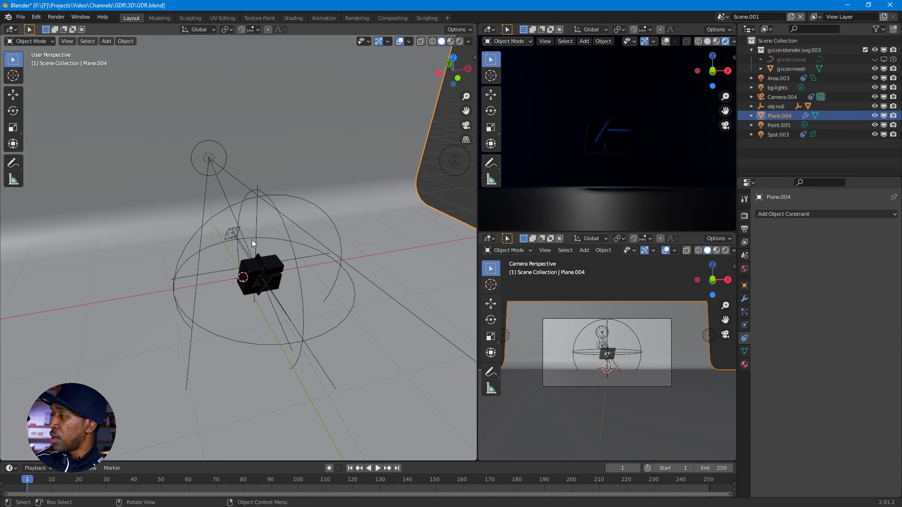
{"action": "left_click", "coordinate": [232, 234]}
{"action": "middle_click_drag", "start_coordinate": [232, 233], "coordinate": [339, 243]}
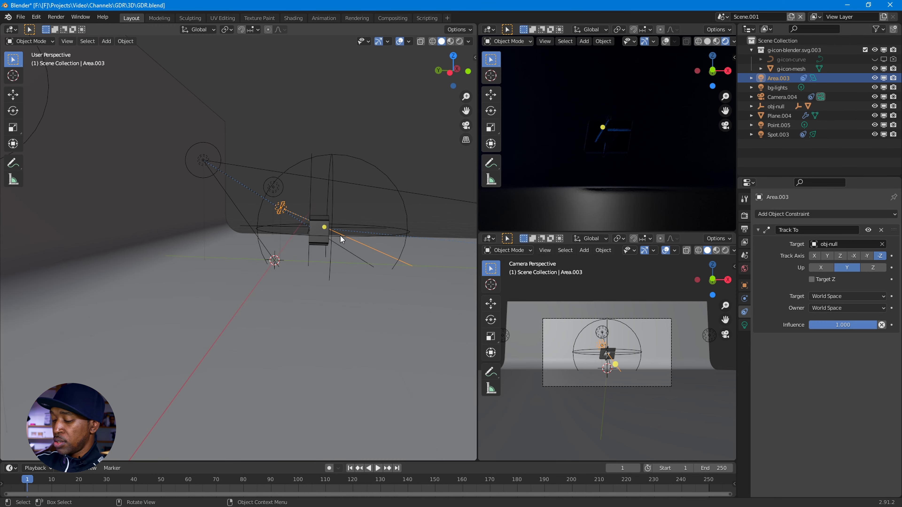
{"action": "key", "text": "g"}
{"action": "key", "text": "y"}
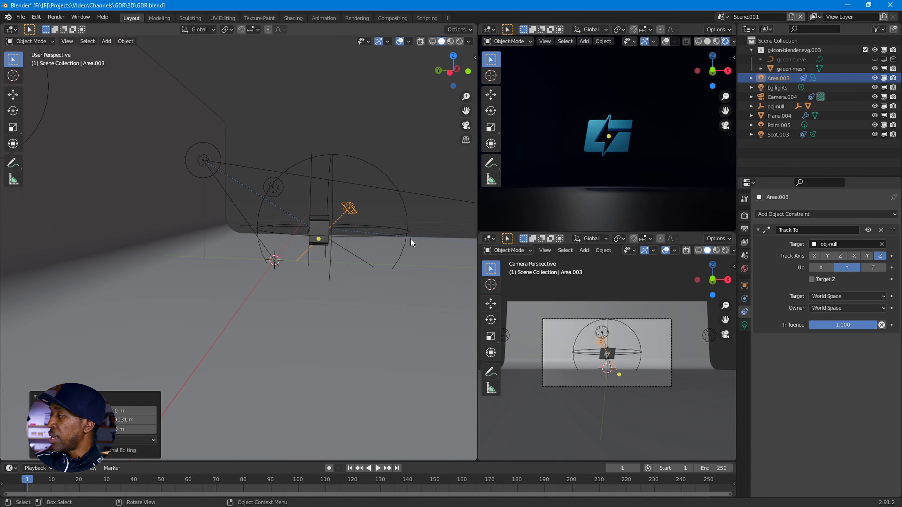
Step: In top view, move the Spot.003 light about 1.6 m along X to the right of the G-icon, staying behind it
{"action": "middle_click_drag", "start_coordinate": [411, 239], "coordinate": [340, 286]}
{"action": "scroll", "coordinate": [247, 236], "scroll_direction": "up", "scroll_amount": 8}
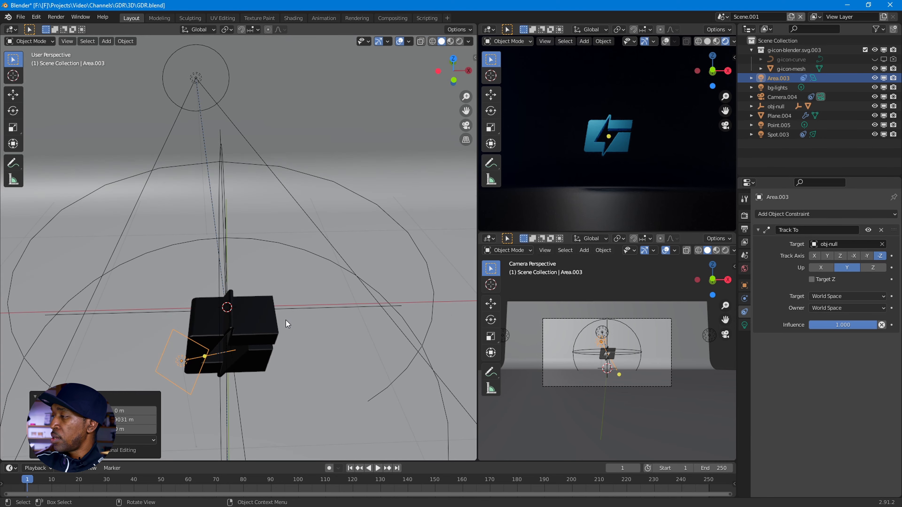
{"action": "middle_click_drag", "start_coordinate": [286, 321], "coordinate": [231, 155]}
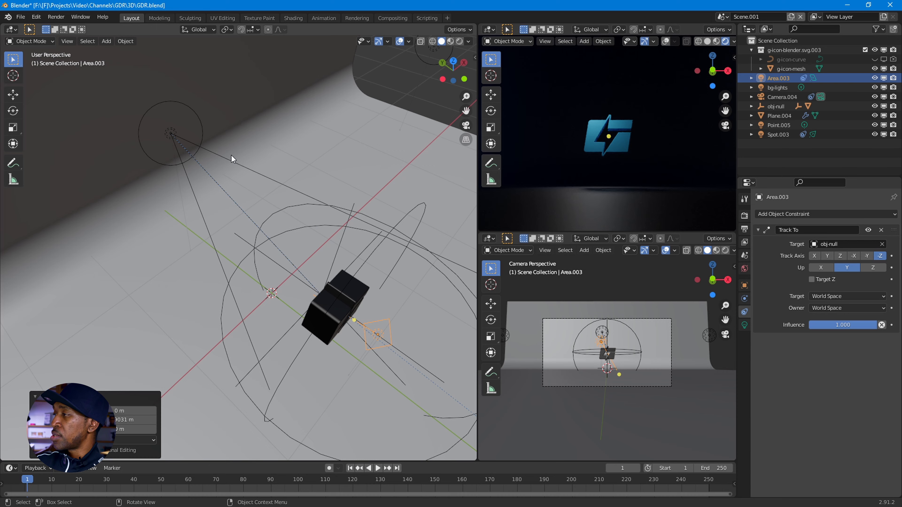
{"action": "left_click", "coordinate": [201, 140]}
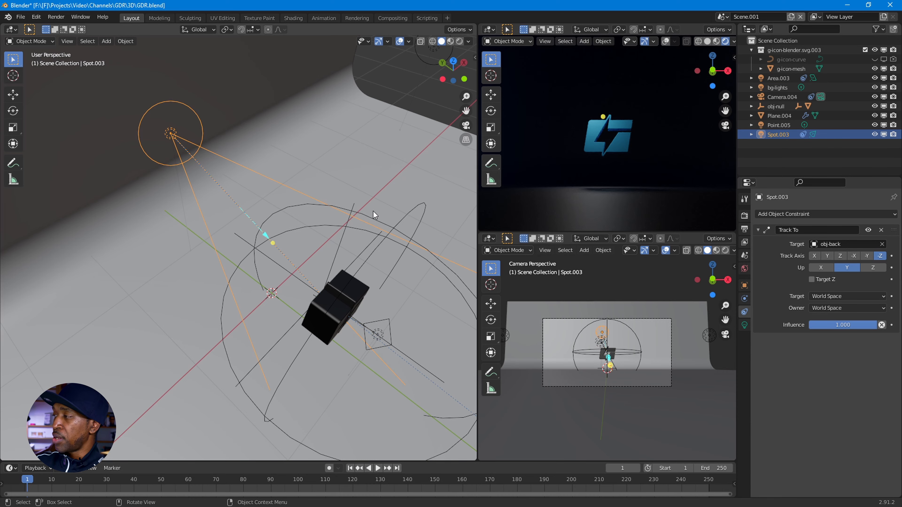
{"action": "middle_click_drag", "start_coordinate": [373, 212], "coordinate": [267, 185]}
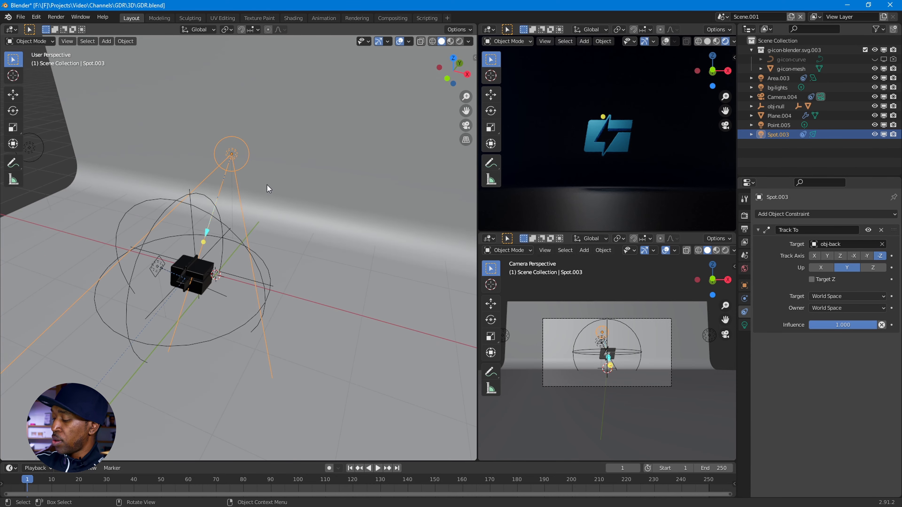
{"action": "key", "text": "KP_7"}
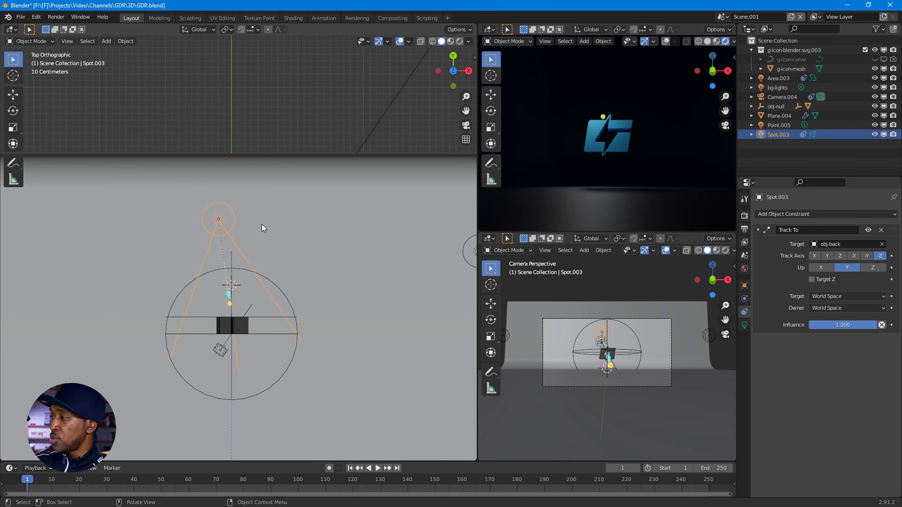
{"action": "key", "text": "g"}
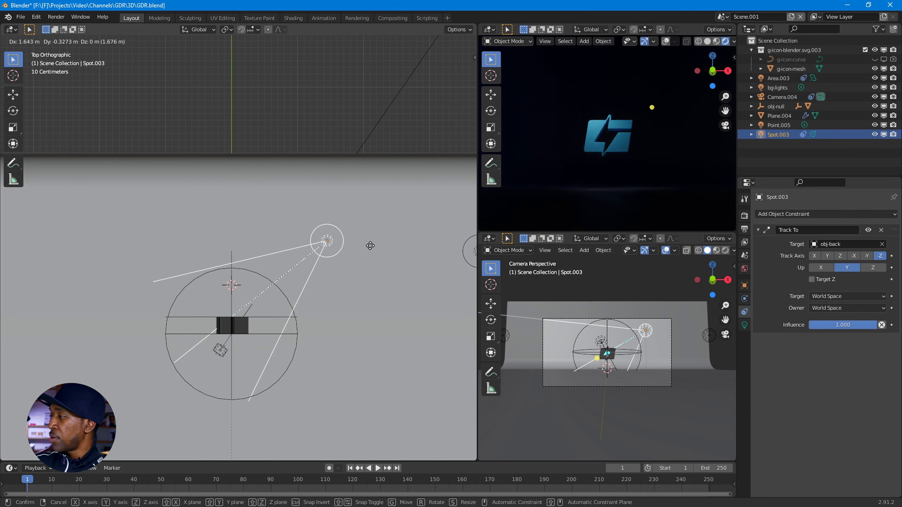
{"action": "left_click", "coordinate": [370, 245]}
Step: Lower the Spot.003 light by about 0.9 m to roughly the height of the G-icon
{"action": "middle_click_drag", "start_coordinate": [359, 348], "coordinate": [340, 244]}
{"action": "key", "text": "g"}
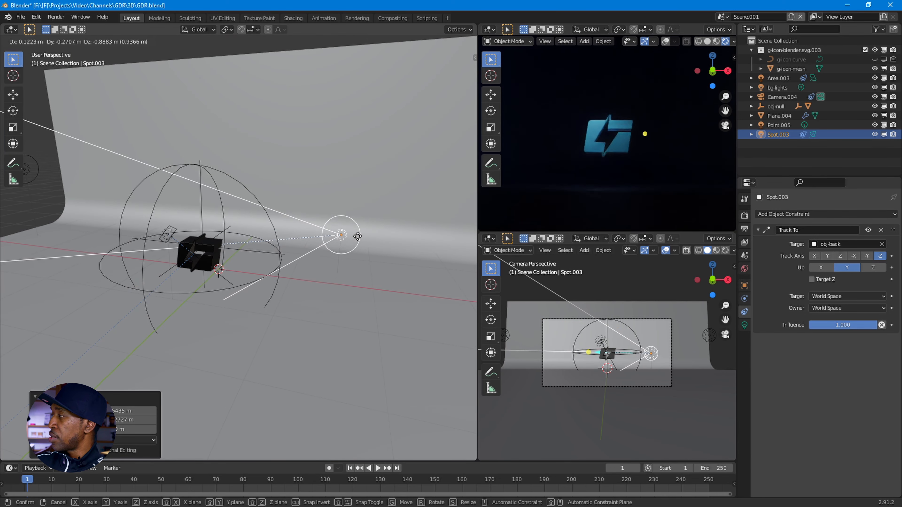
{"action": "left_click", "coordinate": [358, 233]}
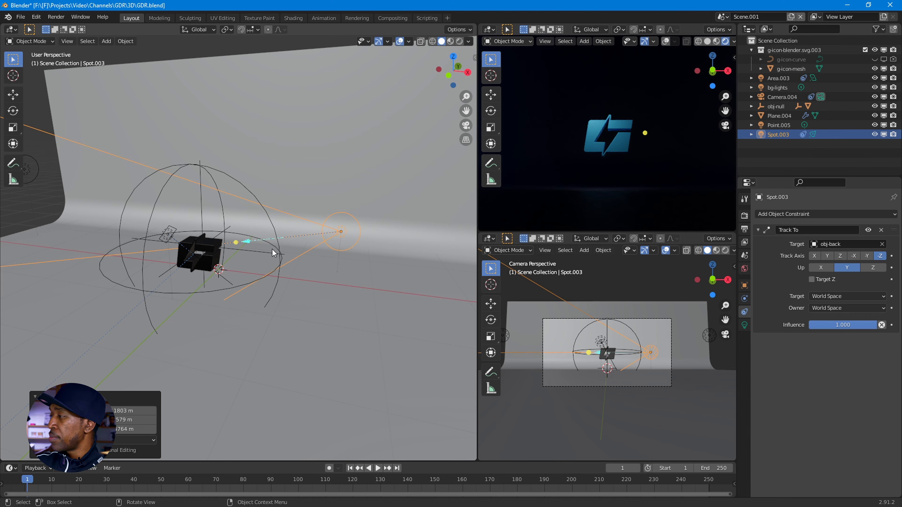
Step: Set the Spot.003 light's power to 500 W and inspect the G-icon up close in the rendered view
{"action": "scroll", "coordinate": [273, 251], "scroll_direction": "down", "scroll_amount": 3}
{"action": "middle_click_drag", "start_coordinate": [230, 257], "coordinate": [198, 263]}
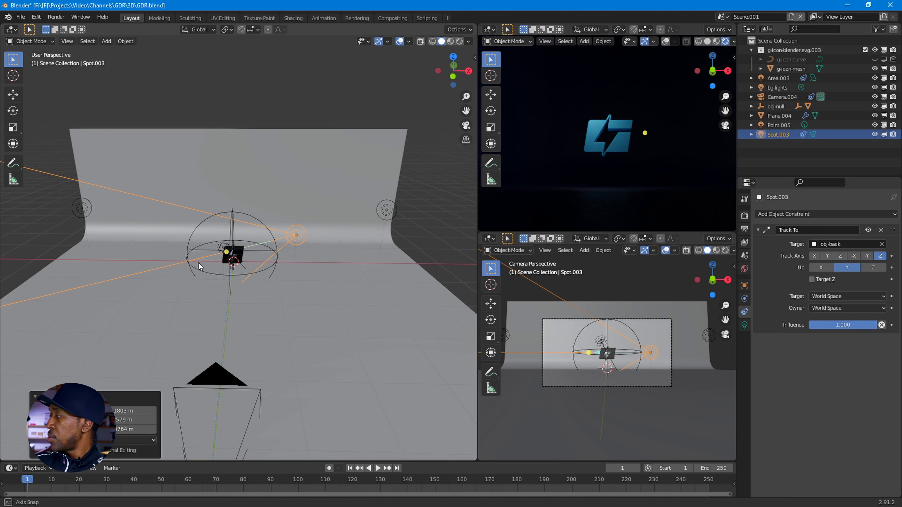
{"action": "left_click", "coordinate": [745, 327]}
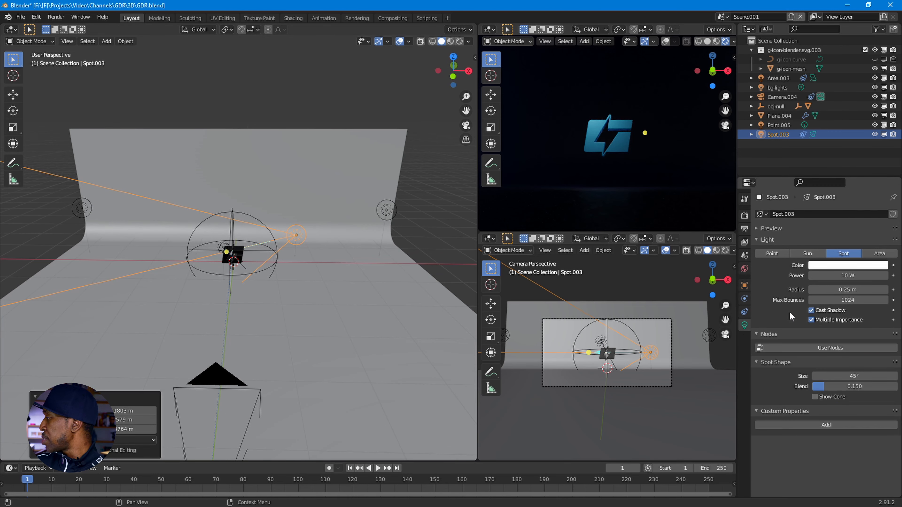
{"action": "left_click", "coordinate": [832, 275]}
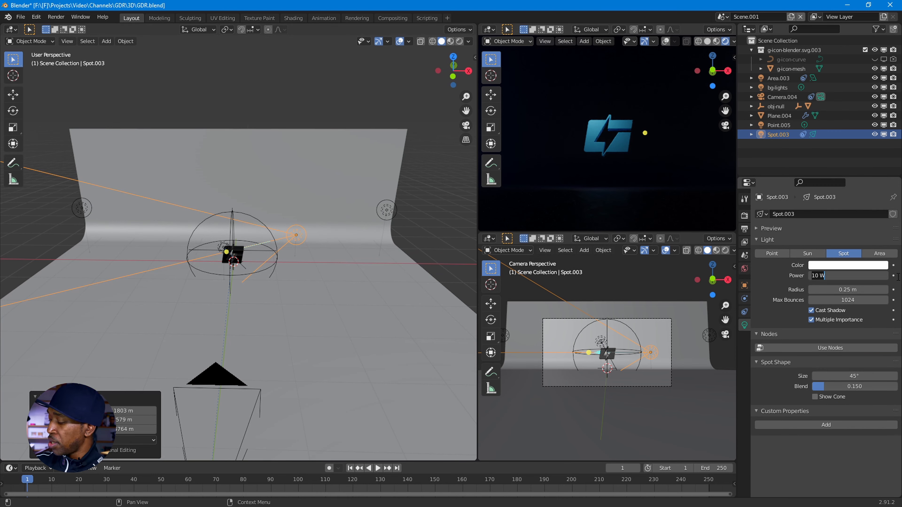
{"action": "type", "text": "500"}
{"action": "key", "text": "Return"}
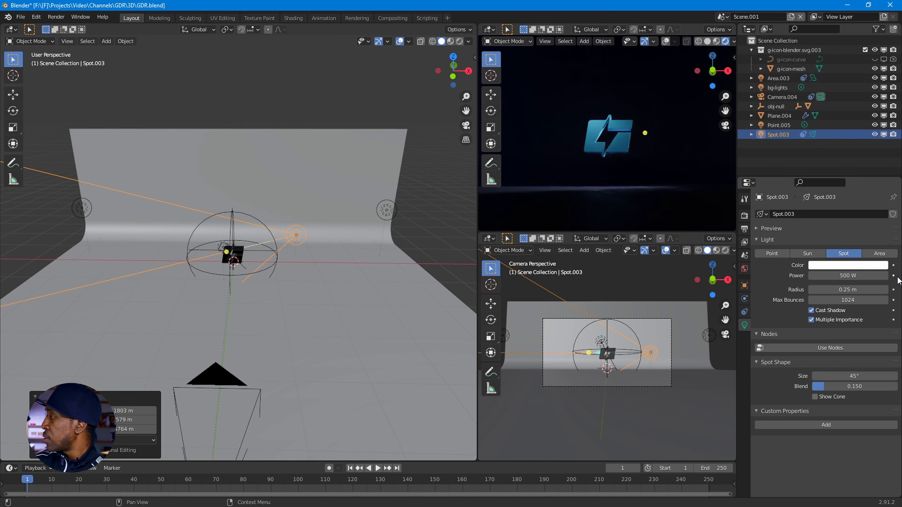
{"action": "scroll", "coordinate": [626, 133], "scroll_direction": "up", "scroll_amount": 5}
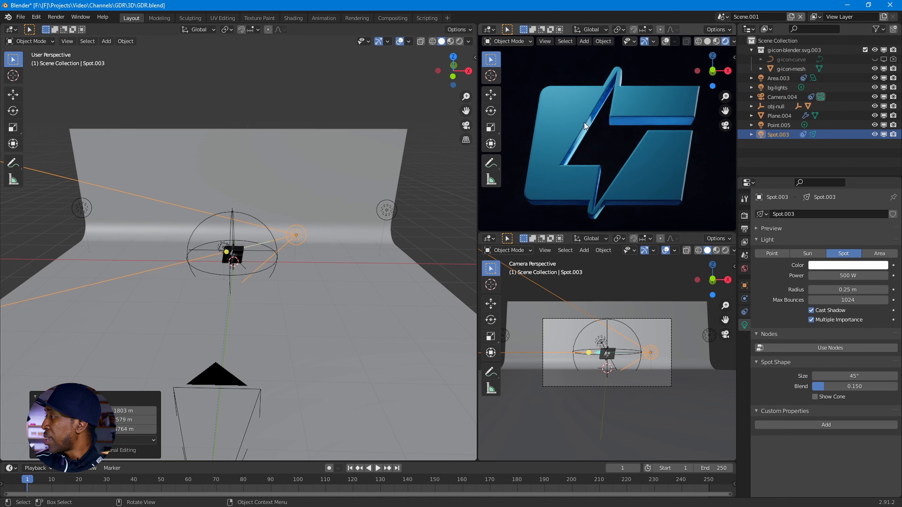
{"action": "scroll", "coordinate": [633, 164], "scroll_direction": "down", "scroll_amount": 5}
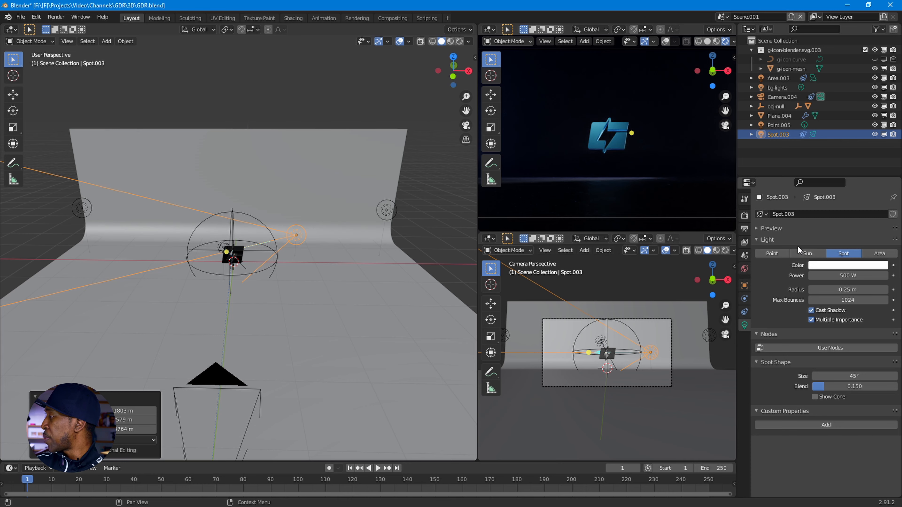
Step: Set the Spot.003 light's radius to 0.8 m
{"action": "double_click", "coordinate": [848, 290]}
{"action": "type", "text": "1.5"}
{"action": "key", "text": "Return"}
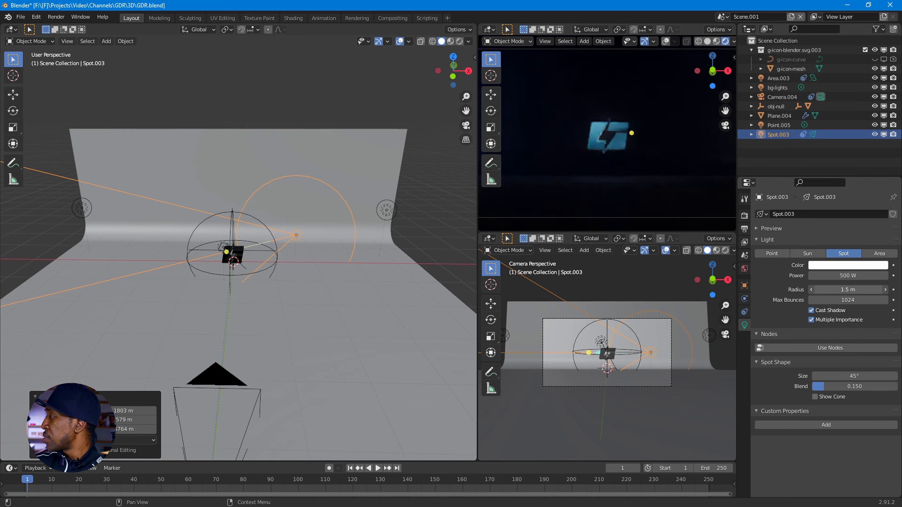
{"action": "double_click", "coordinate": [848, 290]}
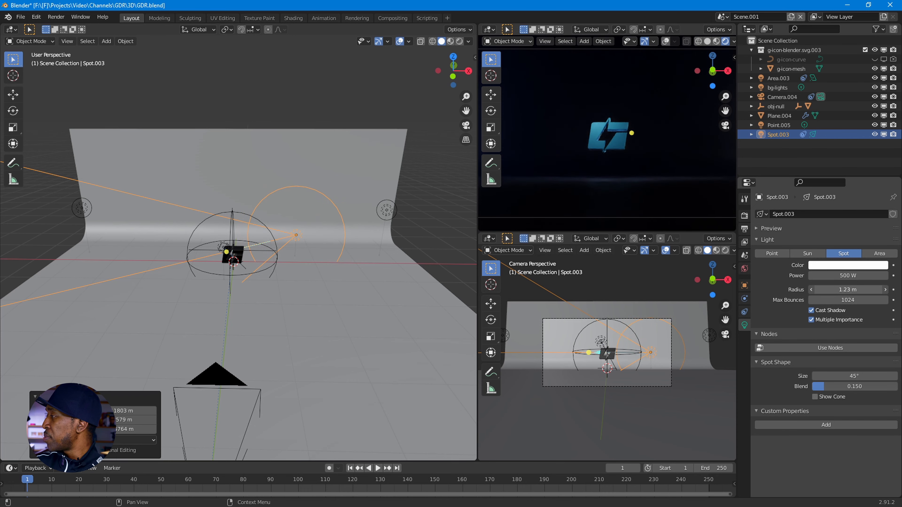
{"action": "type", "text": "0.8"}
{"action": "key", "text": "Return"}
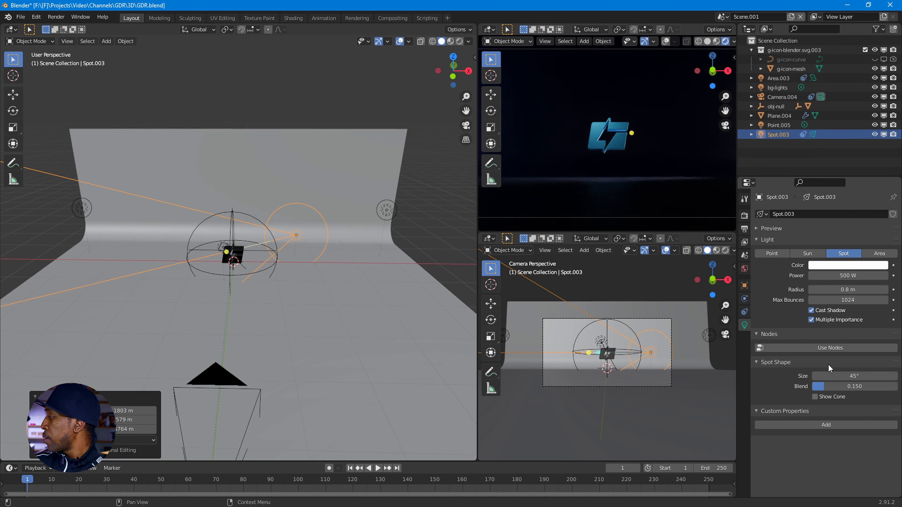
Step: Narrow the Spot.003 light's cone size to 16.8° so the beam concentrates on the G-icon
{"action": "double_click", "coordinate": [854, 376]}
{"action": "type", "text": "90.4"}
{"action": "key", "text": "Return"}
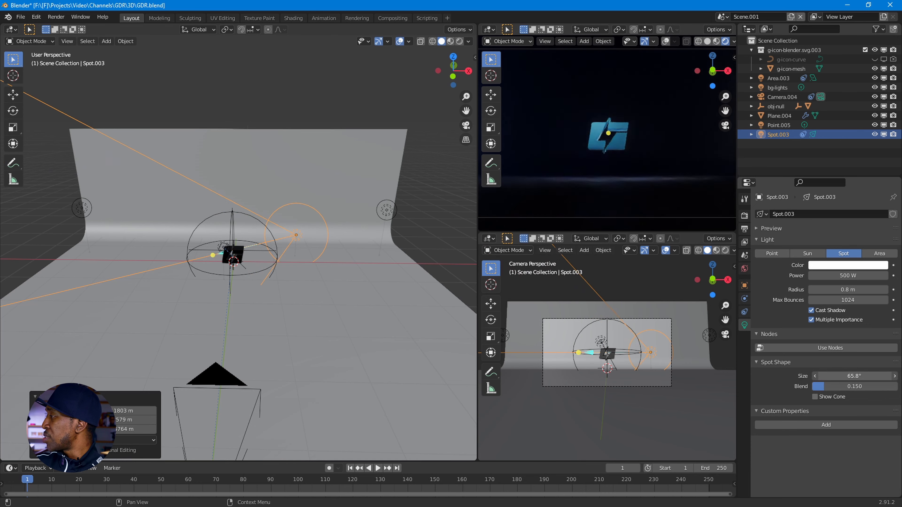
{"action": "left_click_drag", "start_coordinate": [854, 375], "coordinate": [814, 376]}
{"action": "middle_click_drag", "start_coordinate": [319, 259], "coordinate": [368, 262]}
{"action": "scroll", "coordinate": [290, 263], "scroll_direction": "up", "scroll_amount": 4}
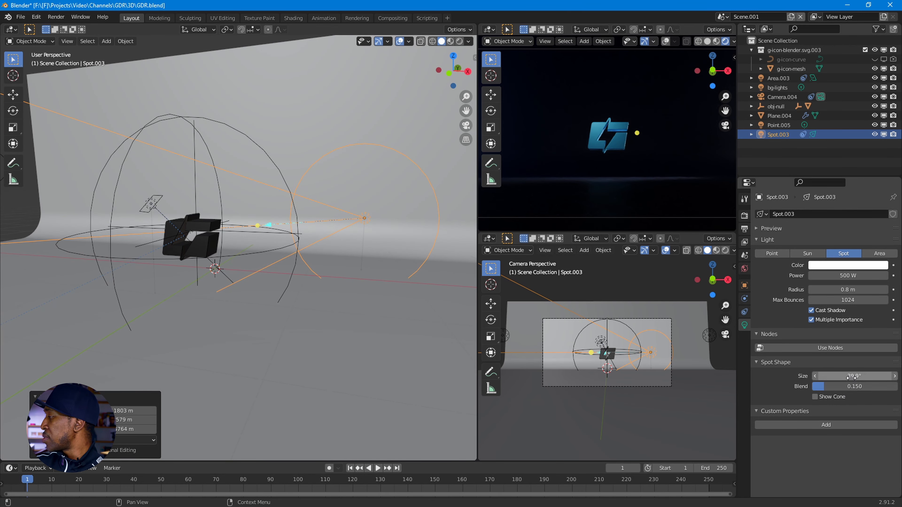
{"action": "left_click_drag", "start_coordinate": [853, 376], "coordinate": [805, 376]}
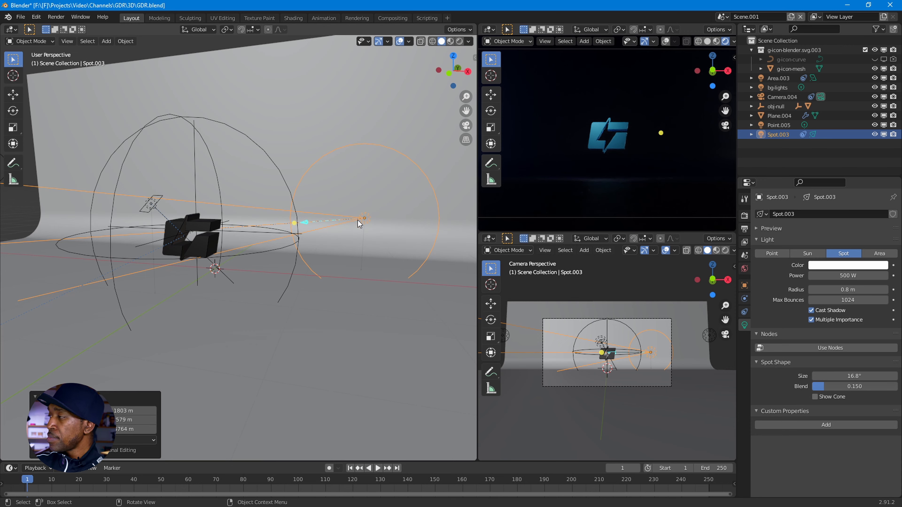
Step: Lower the Spot.003 light by about 0.27 m along the Z axis
{"action": "key", "text": "g"}
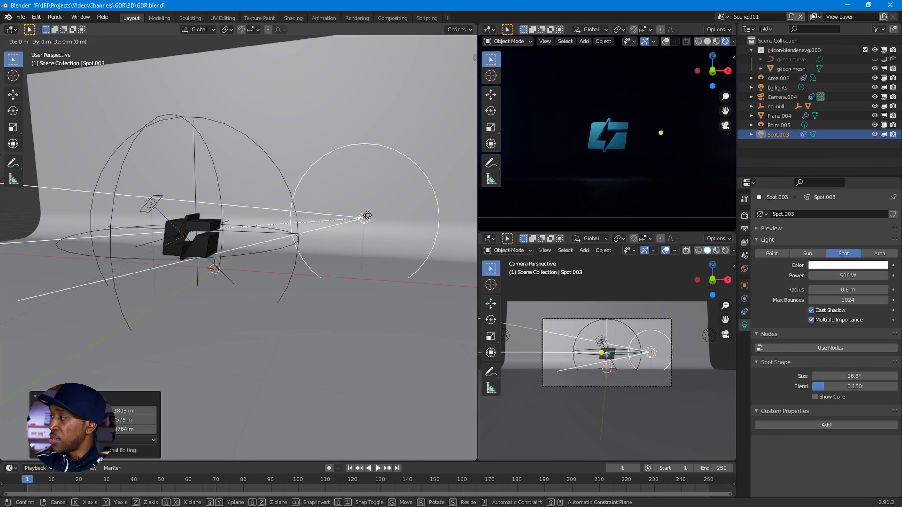
{"action": "key", "text": "z"}
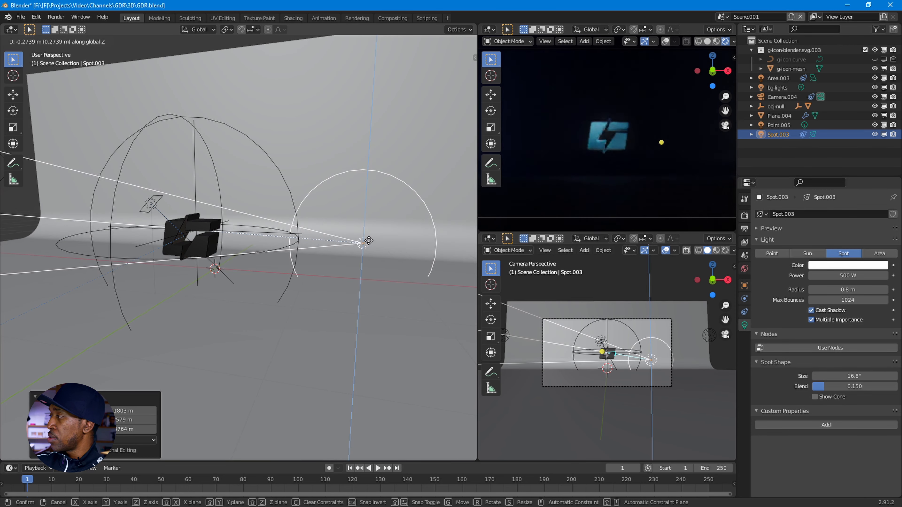
{"action": "left_click", "coordinate": [369, 244]}
Step: In top view, move the Spot.003 light about 1 m back along X, closer behind the G-icon's right side
{"action": "key", "text": "KP_1"}
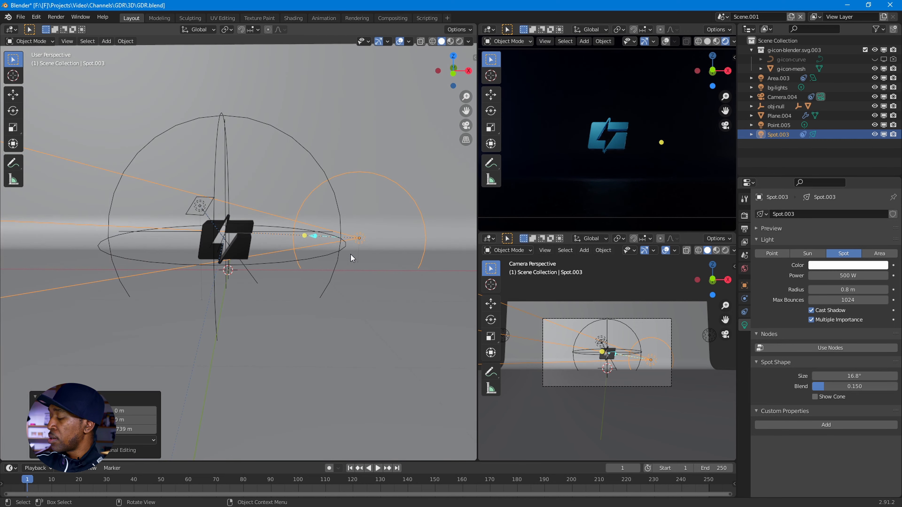
{"action": "key", "text": "KP_7"}
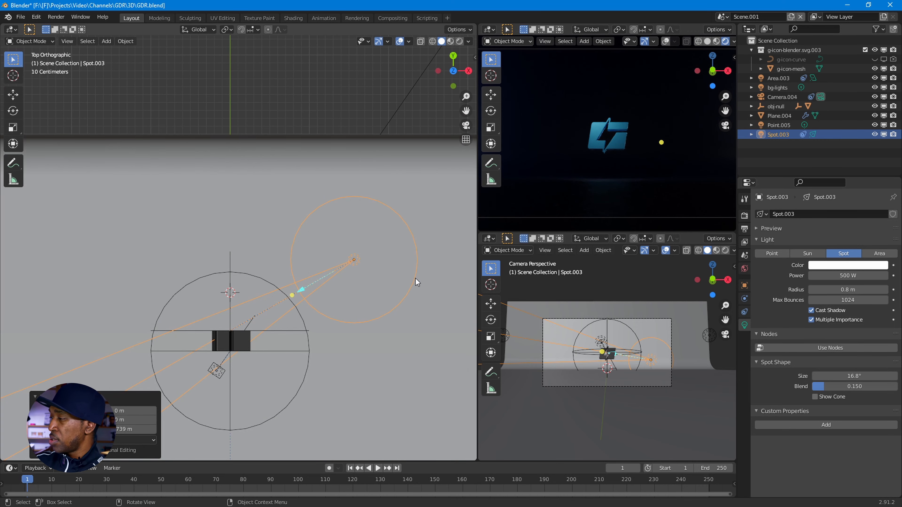
{"action": "key", "text": "g"}
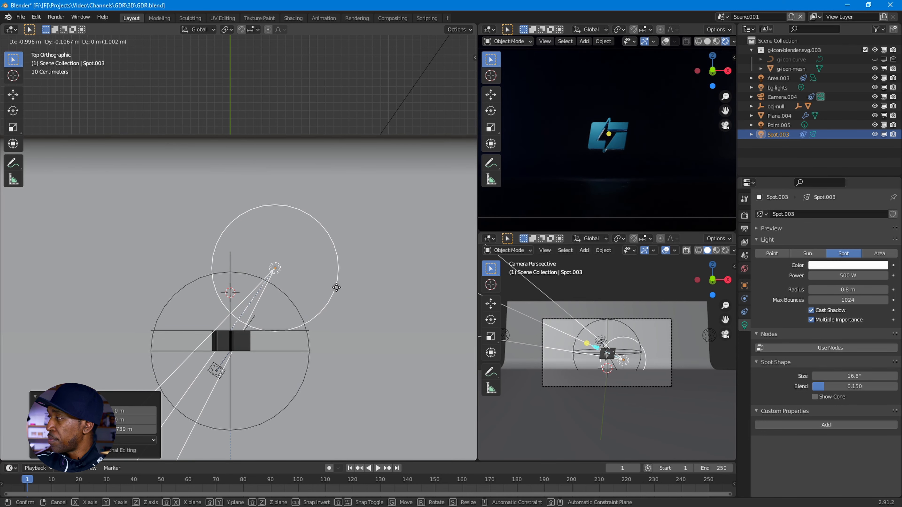
{"action": "left_click", "coordinate": [340, 289]}
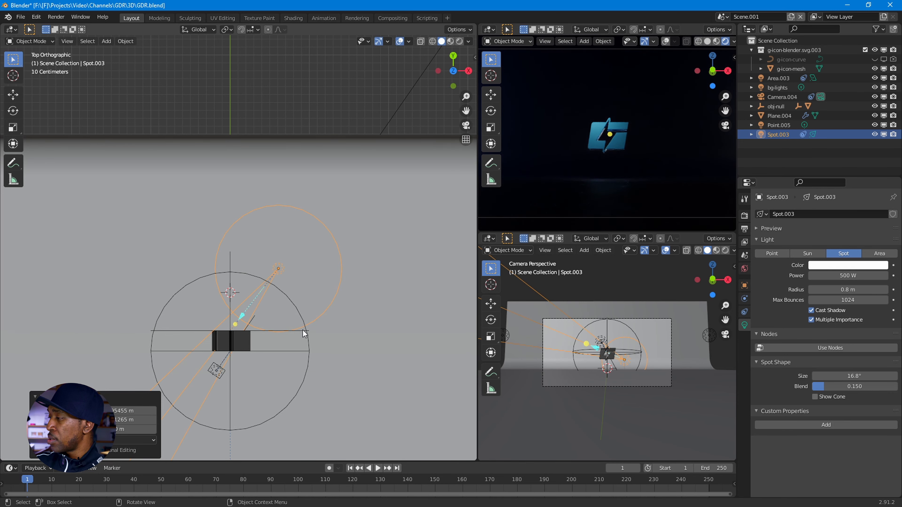
Step: Duplicate the Spot.003 light and place the copy about 1.3 m away on X, mirrored behind the G-icon's left side
{"action": "scroll", "coordinate": [271, 349], "scroll_direction": "up", "scroll_amount": 2}
{"action": "scroll", "coordinate": [274, 351], "scroll_direction": "up", "scroll_amount": 2}
{"action": "scroll", "coordinate": [301, 325], "scroll_direction": "down", "scroll_amount": 3}
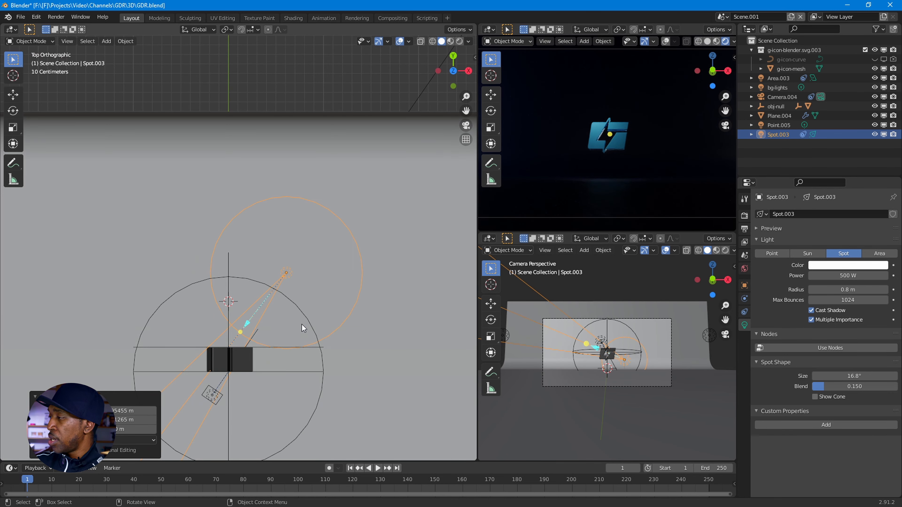
{"action": "key", "text": "shift+d"}
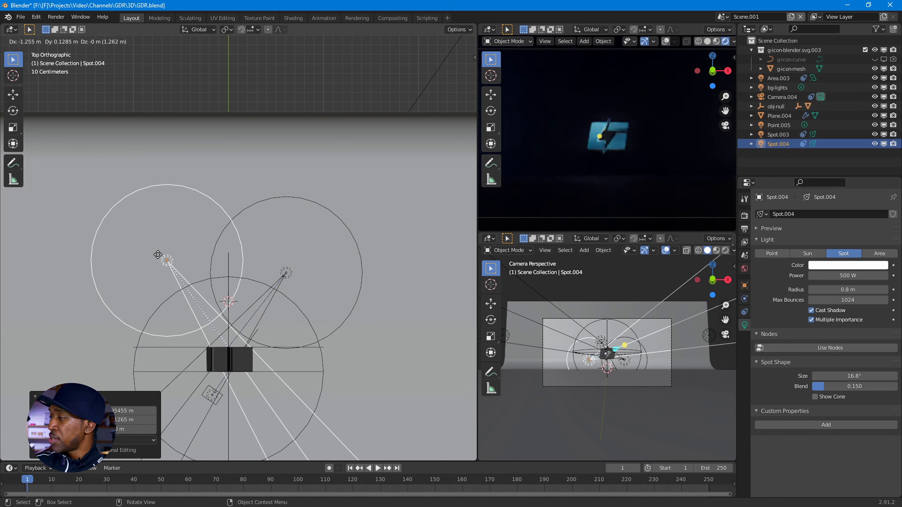
{"action": "left_click", "coordinate": [159, 266]}
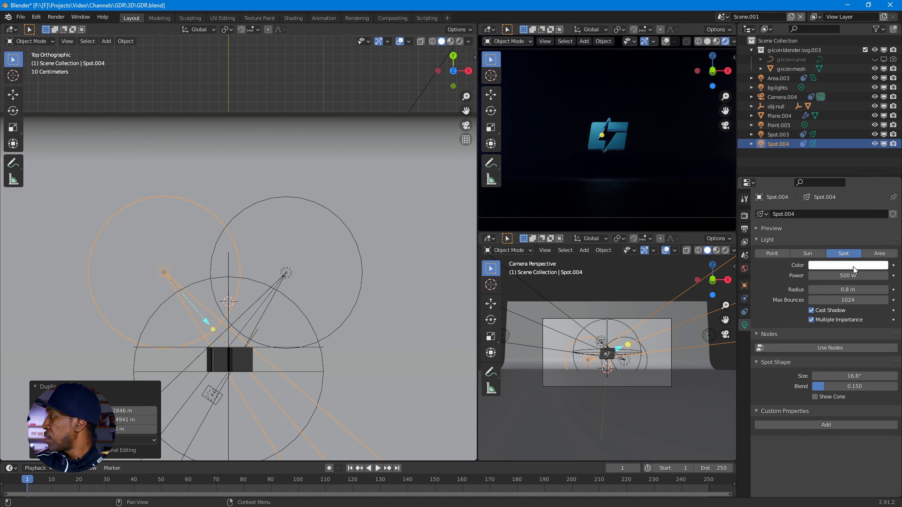
Step: Rename the light data of the original right-hand spot light, Spot.003, to obj-spot-back
{"action": "left_click", "coordinate": [286, 276]}
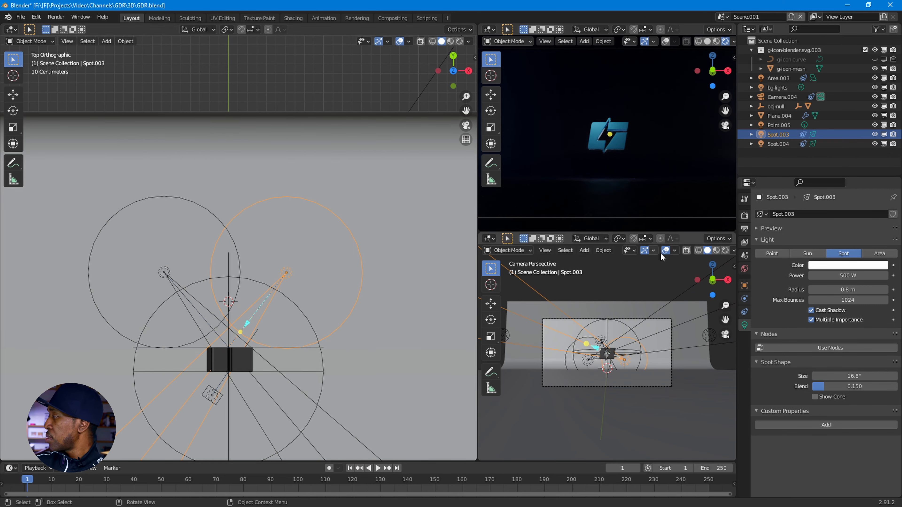
{"action": "double_click", "coordinate": [802, 214]}
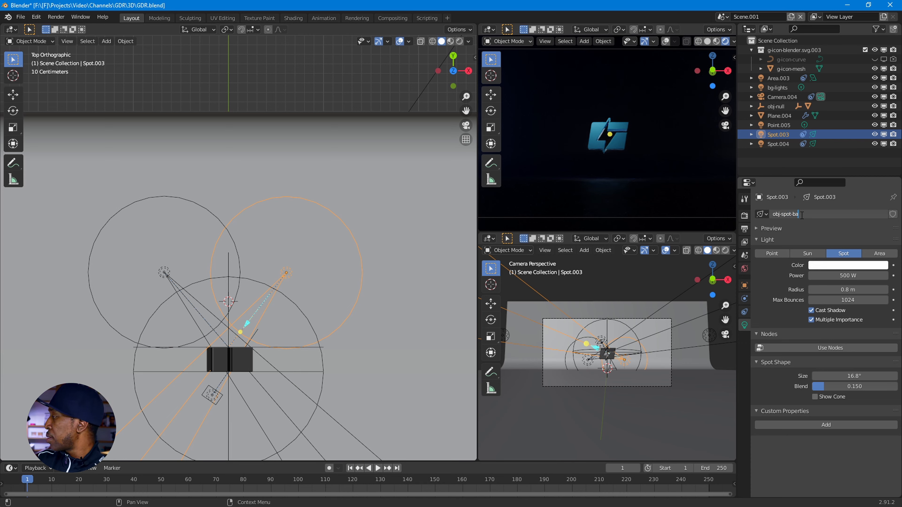
{"action": "type", "text": "obj-spot-back"}
{"action": "key", "text": "Return"}
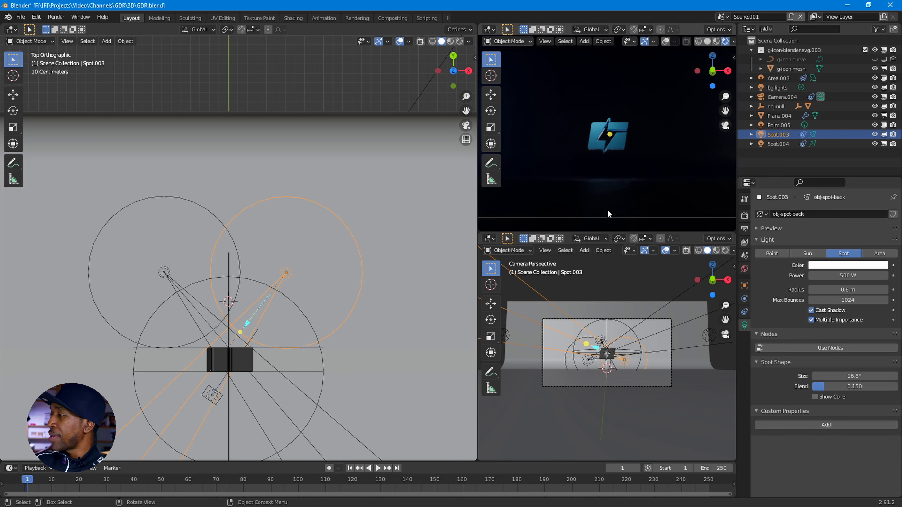
Step: Link the duplicated left-hand spot light, Spot.004, to the shared obj-spot-back light data
{"action": "left_click", "coordinate": [173, 280]}
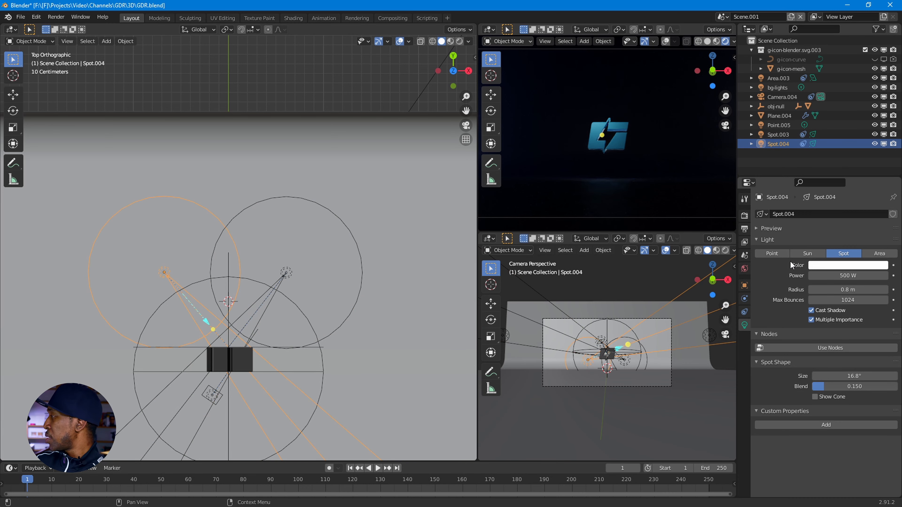
{"action": "left_click", "coordinate": [762, 214]}
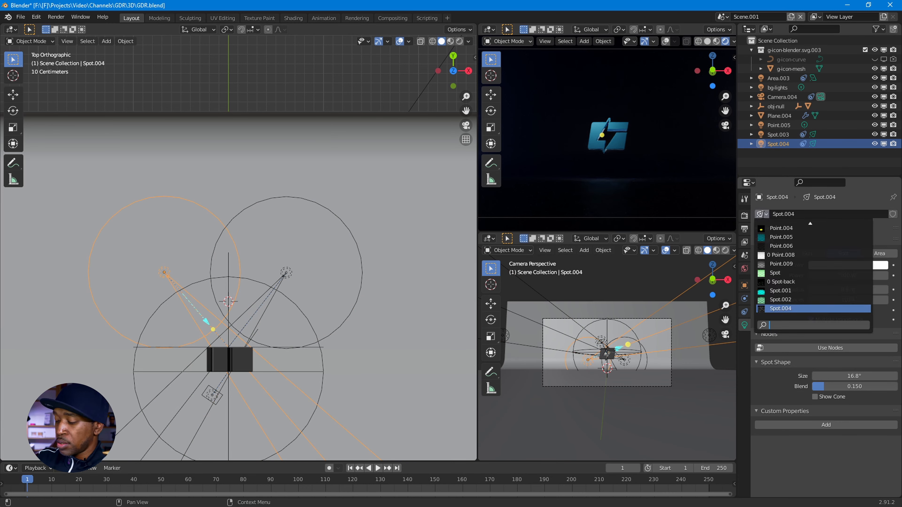
{"action": "type", "text": "obj"}
{"action": "key", "text": "Return"}
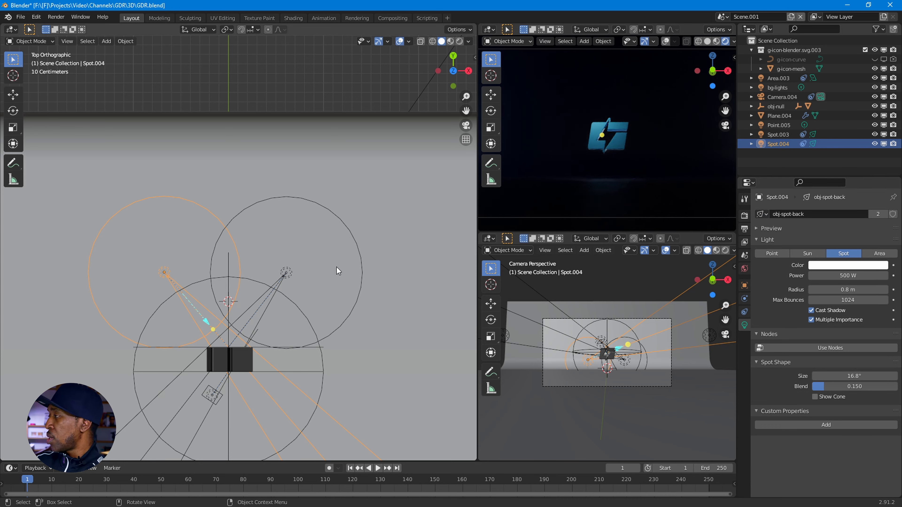
Step: Set the power of the shared obj-spot-back spot lights to 1000 W
{"action": "scroll", "coordinate": [602, 142], "scroll_direction": "up", "scroll_amount": 6}
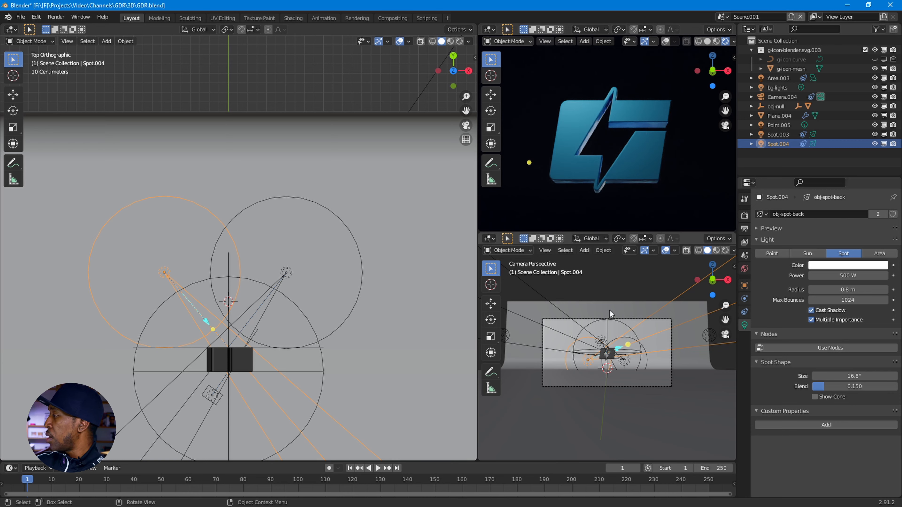
{"action": "left_click", "coordinate": [842, 276]}
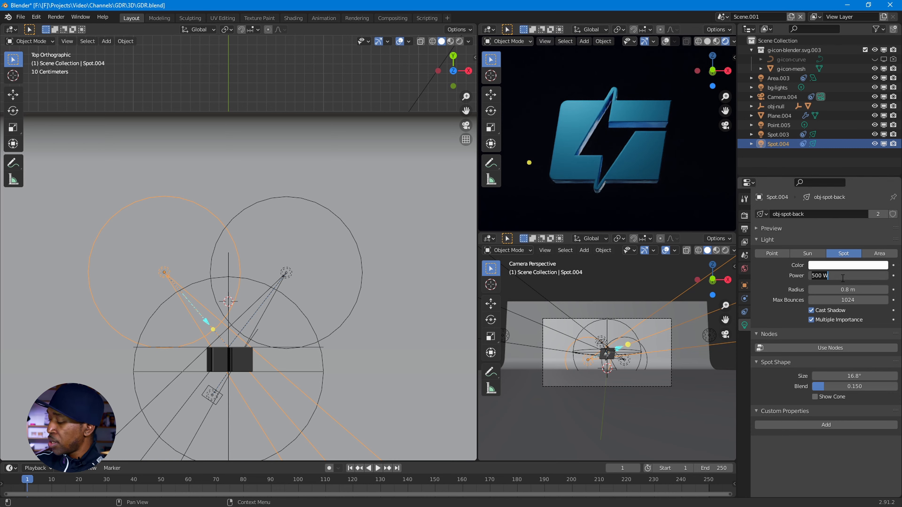
{"action": "type", "text": "1000"}
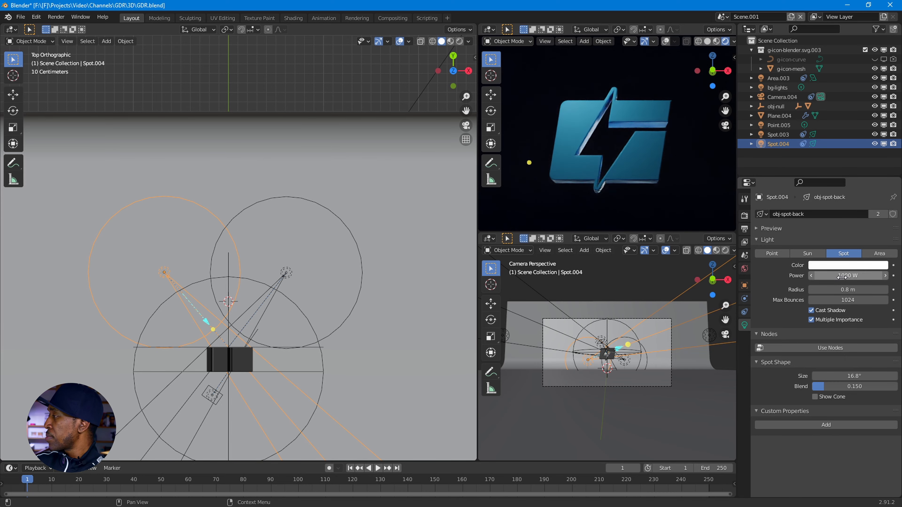
{"action": "key", "text": "Return"}
Step: In top view, move the Spot.004 light about 0.77 m along Y, farther behind the G-icon's left side
{"action": "middle_click_drag", "start_coordinate": [189, 289], "coordinate": [278, 261]}
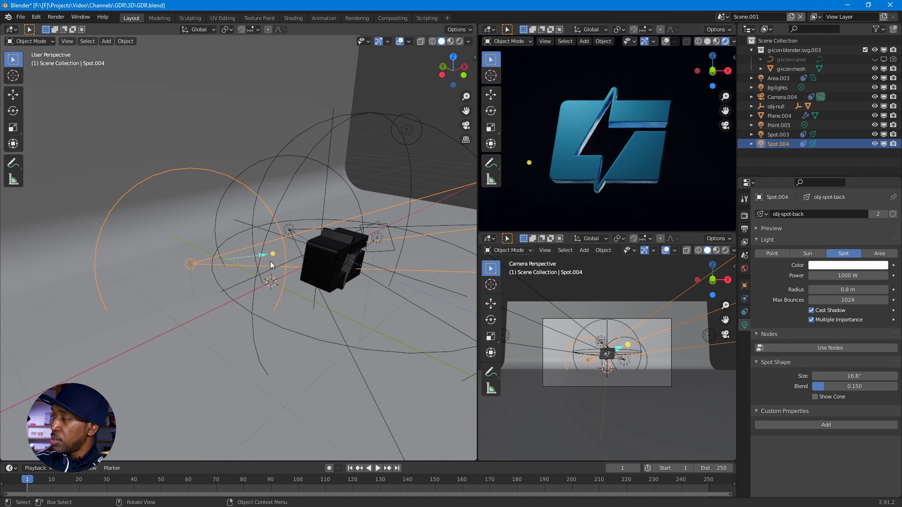
{"action": "key", "text": "KP_7"}
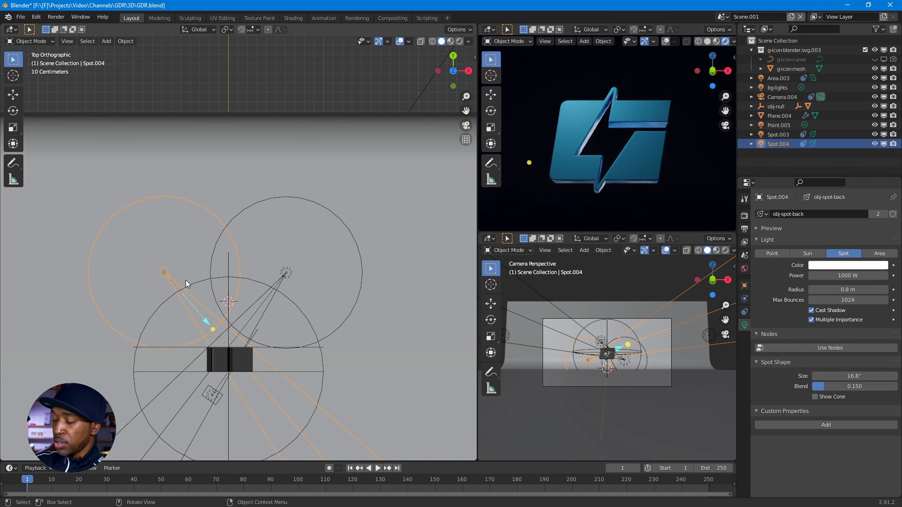
{"action": "key", "text": "g"}
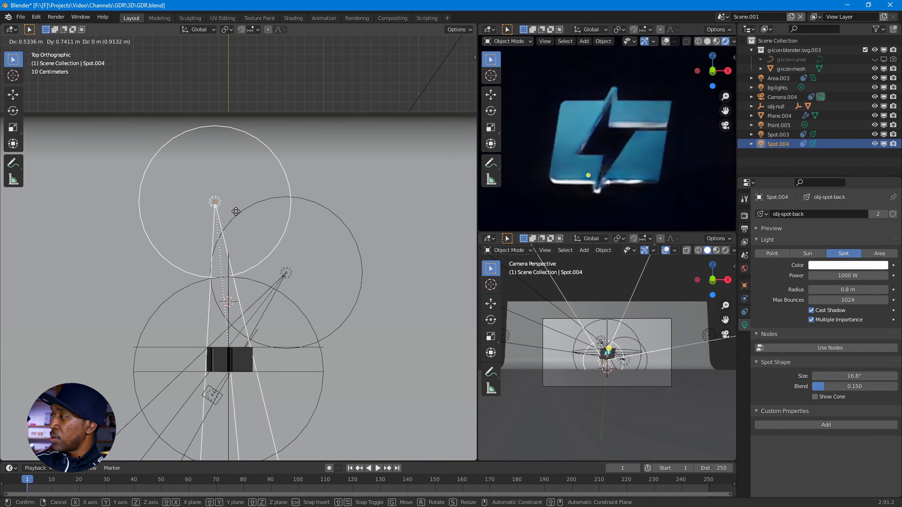
{"action": "left_click", "coordinate": [192, 209]}
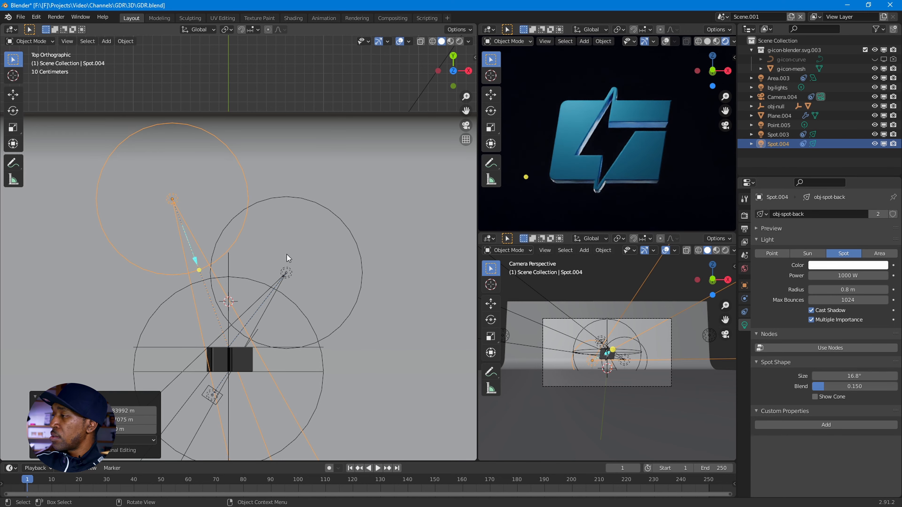
Step: Change the color of the shared obj-spot-back spot lights from white to a bright green
{"action": "left_click", "coordinate": [831, 266]}
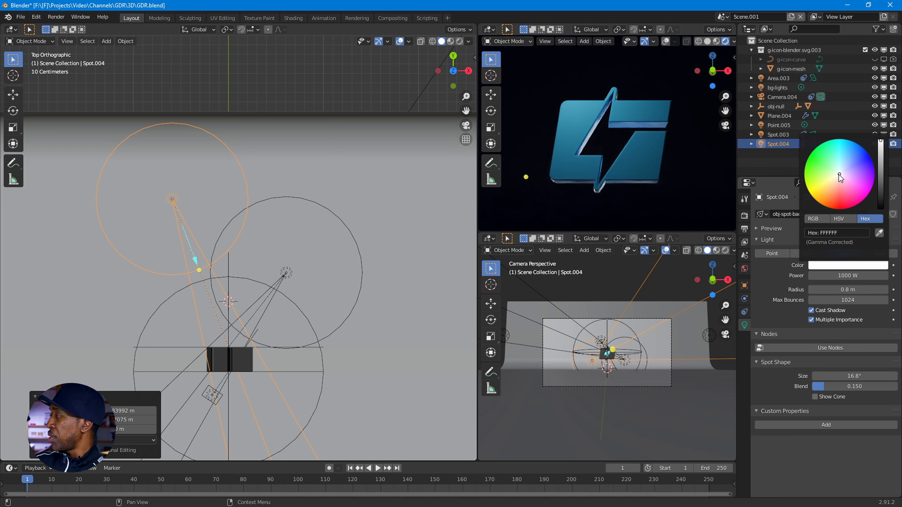
{"action": "mouse_move", "coordinate": [838, 174]}
{"action": "left_mouse_down"}
{"action": "mouse_move", "coordinate": [813, 163]}
{"action": "mouse_move", "coordinate": [822, 170]}
{"action": "mouse_move", "coordinate": [825, 160]}
{"action": "left_mouse_up"}
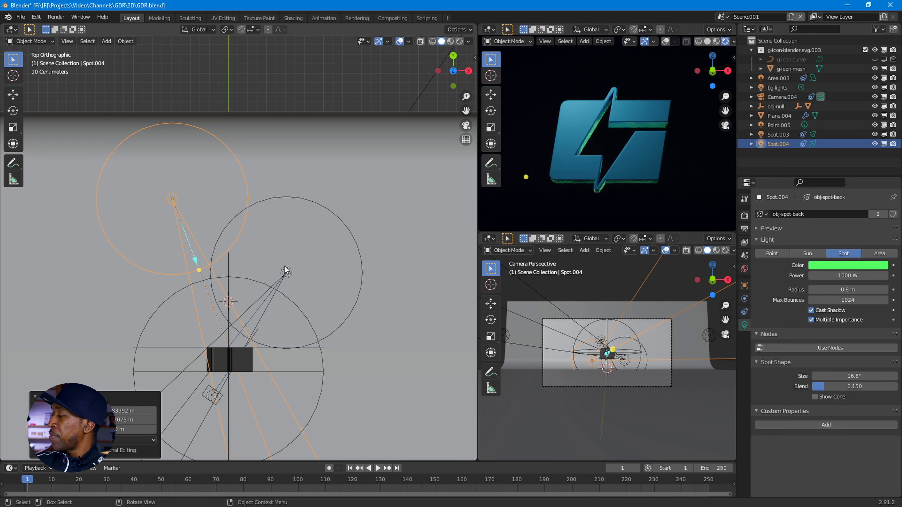
{"action": "middle_click_drag", "start_coordinate": [602, 185], "coordinate": [629, 172]}
{"action": "scroll", "coordinate": [628, 172], "scroll_direction": "down", "scroll_amount": 4}
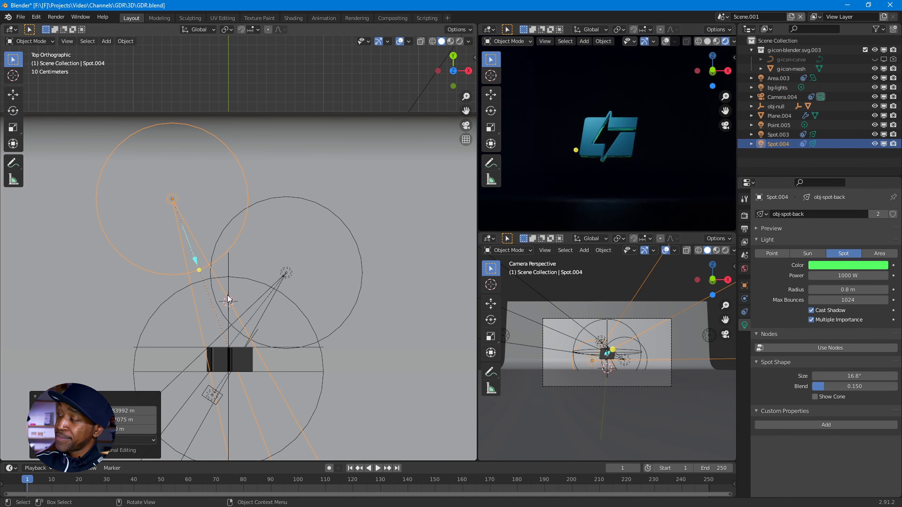
Step: Link the right-hand background point light, Point.005, to the bg-lighting data used by the left one, and save the file
{"action": "scroll", "coordinate": [231, 294], "scroll_direction": "down", "scroll_amount": 5}
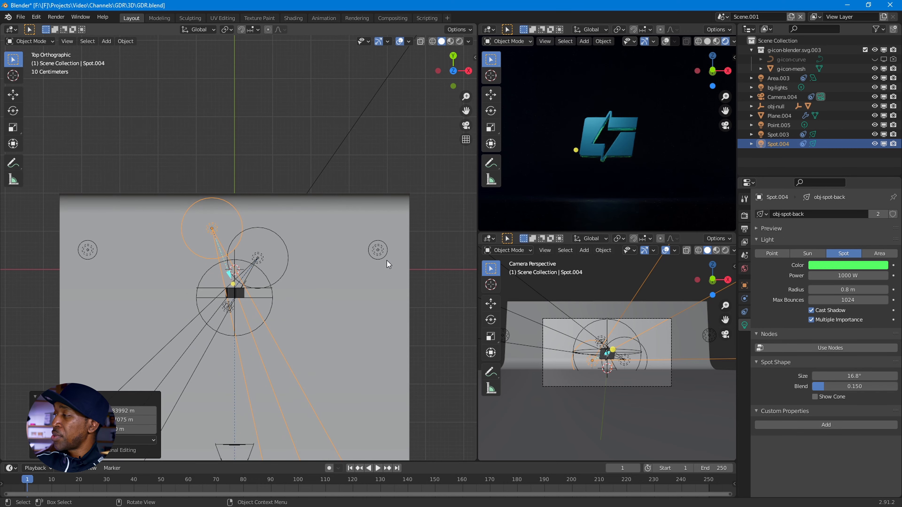
{"action": "left_click", "coordinate": [381, 260]}
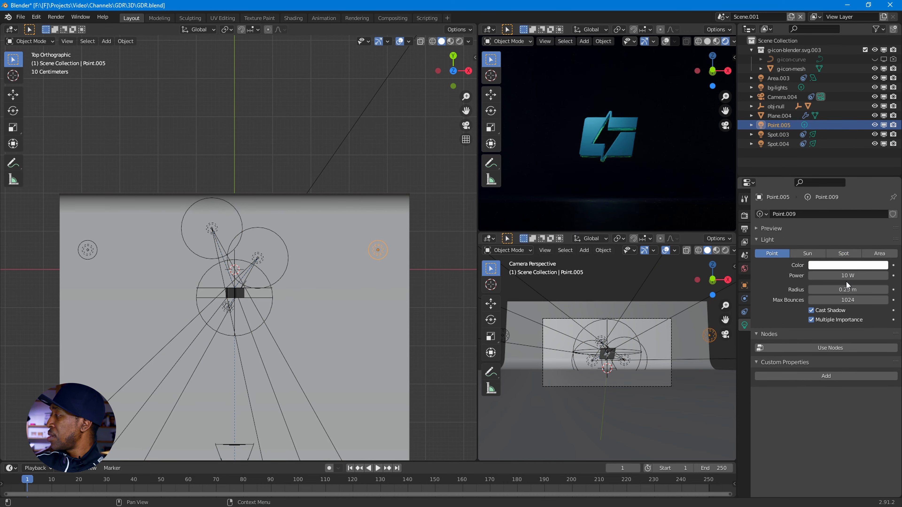
{"action": "left_click", "coordinate": [89, 253]}
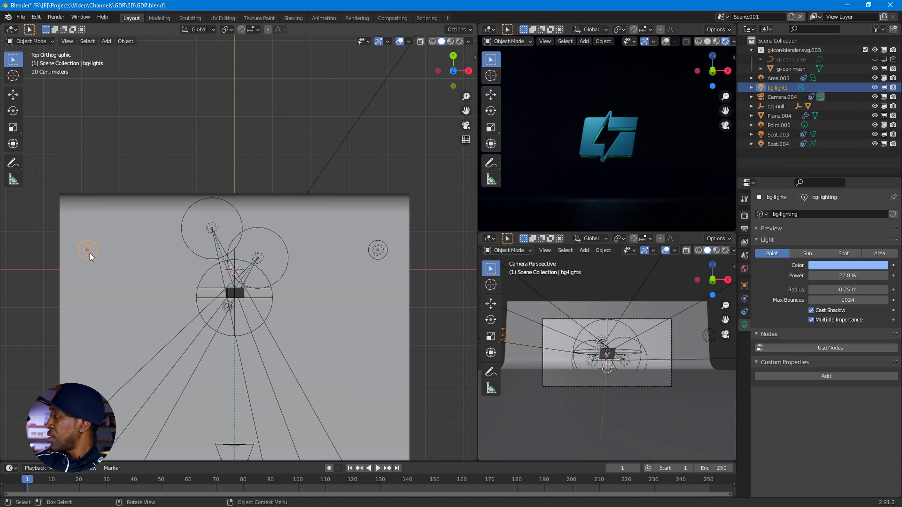
{"action": "left_click", "coordinate": [387, 251]}
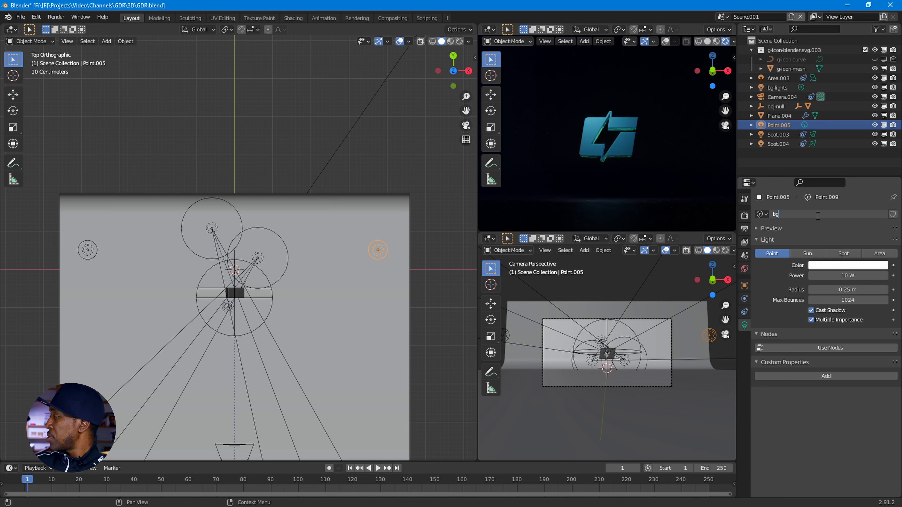
{"action": "key", "text": "Escape"}
{"action": "left_click", "coordinate": [761, 214]}
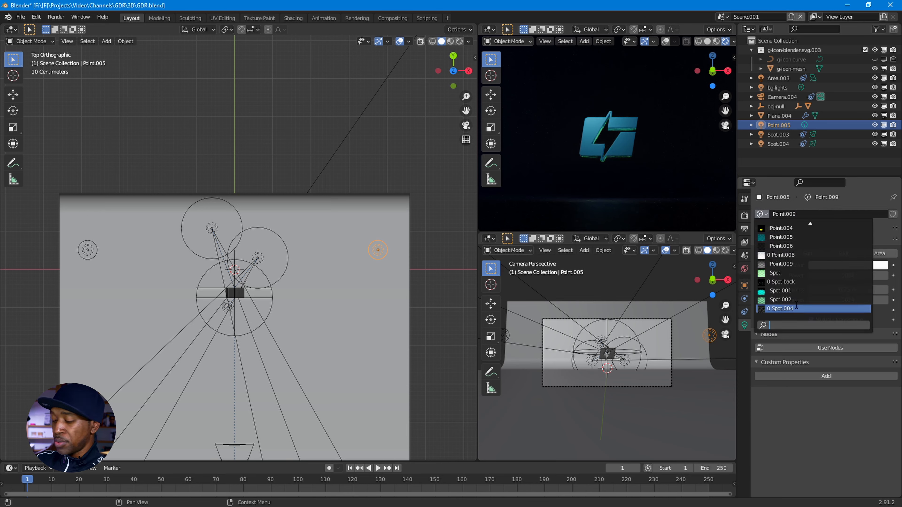
{"action": "type", "text": "bg"}
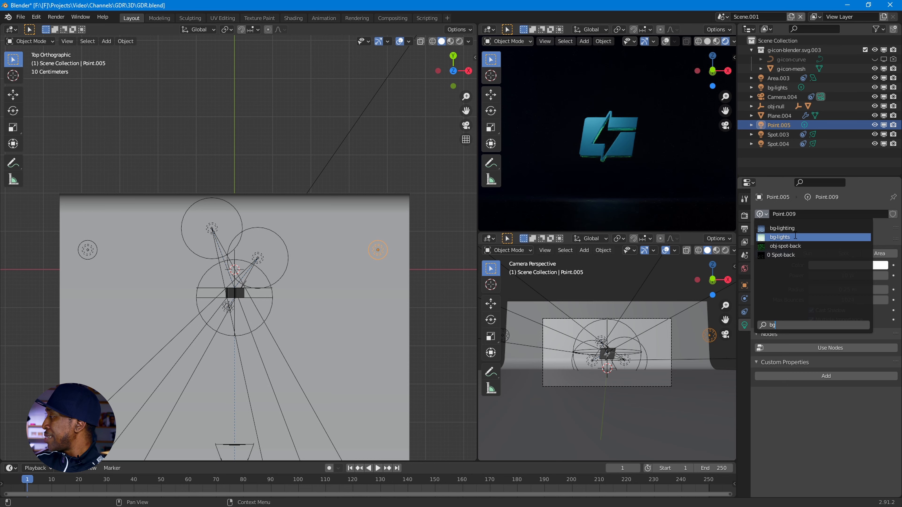
{"action": "left_click", "coordinate": [794, 229]}
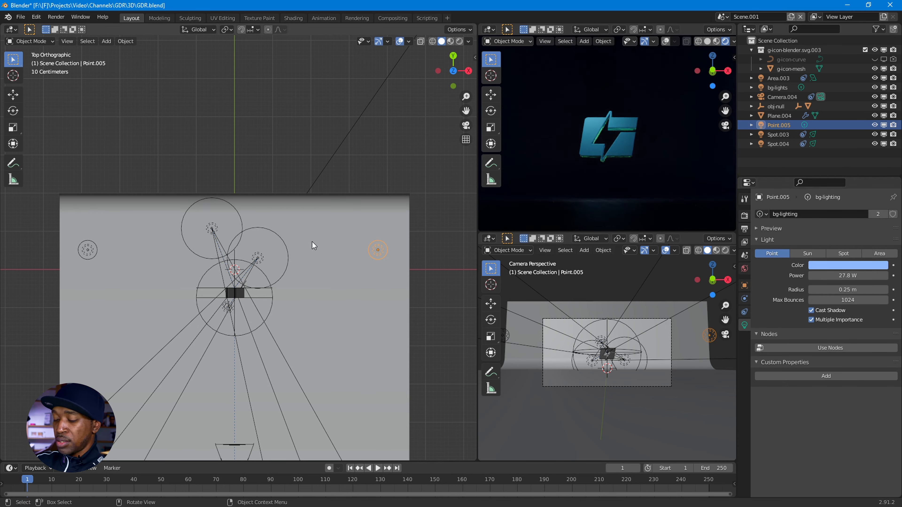
{"action": "key", "text": "ctrl+s"}
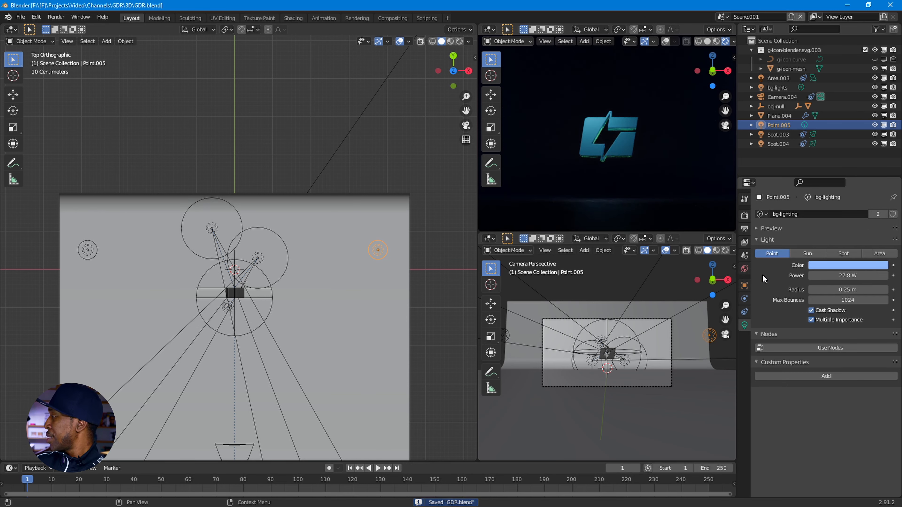
Step: Raise the power of the shared bg-lighting point lights to 88.1 W
{"action": "left_click", "coordinate": [860, 276]}
{"action": "left_click", "coordinate": [860, 275]}
{"action": "key", "text": "Return"}
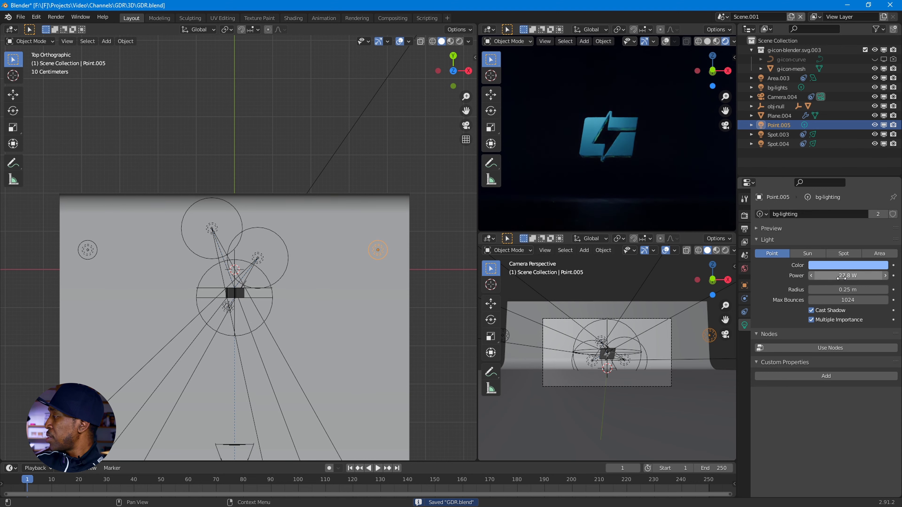
{"action": "mouse_move", "coordinate": [861, 275]}
{"action": "left_mouse_down"}
{"action": "mouse_move", "coordinate": [852, 275]}
{"action": "mouse_move", "coordinate": [873, 275]}
{"action": "left_mouse_up"}
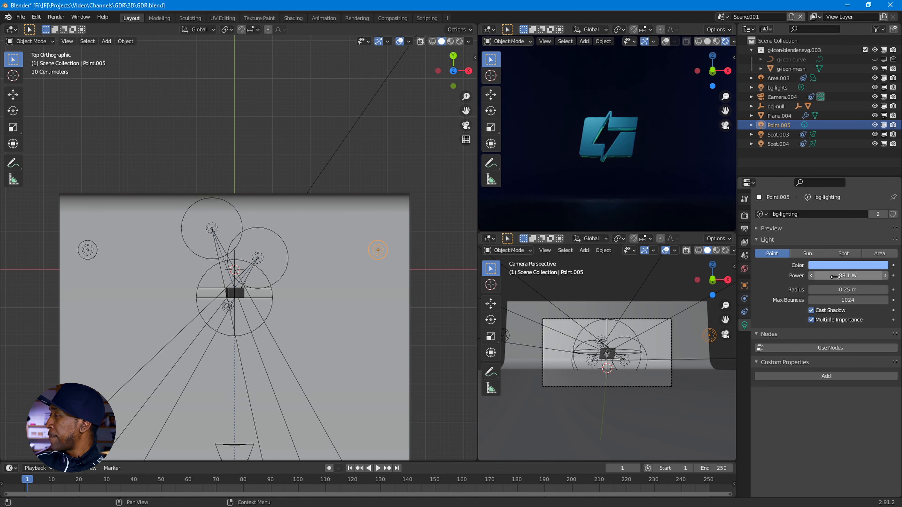
Step: Duplicate the Area.003 light and place the copy about 0.4 m away on X, at the G-icon's right side
{"action": "scroll", "coordinate": [224, 318], "scroll_direction": "up", "scroll_amount": 3}
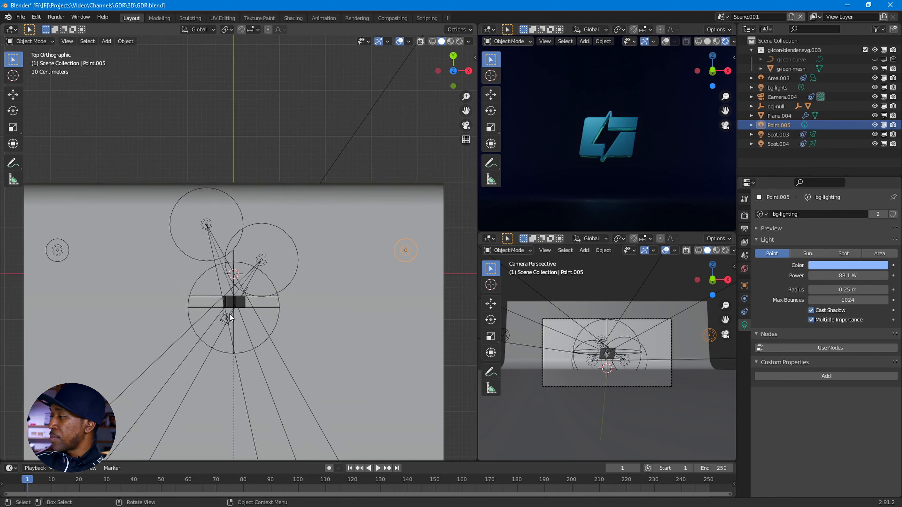
{"action": "middle_click_drag", "start_coordinate": [262, 337], "coordinate": [266, 301]}
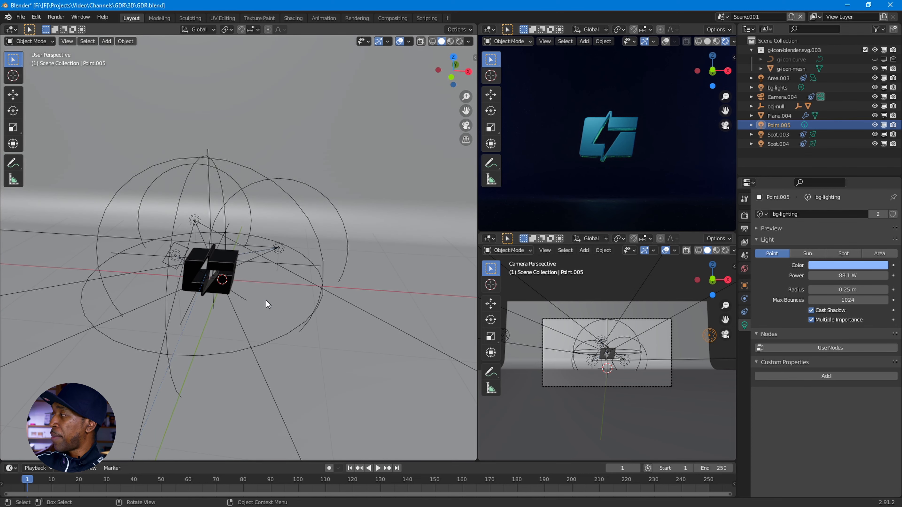
{"action": "left_click", "coordinate": [189, 247]}
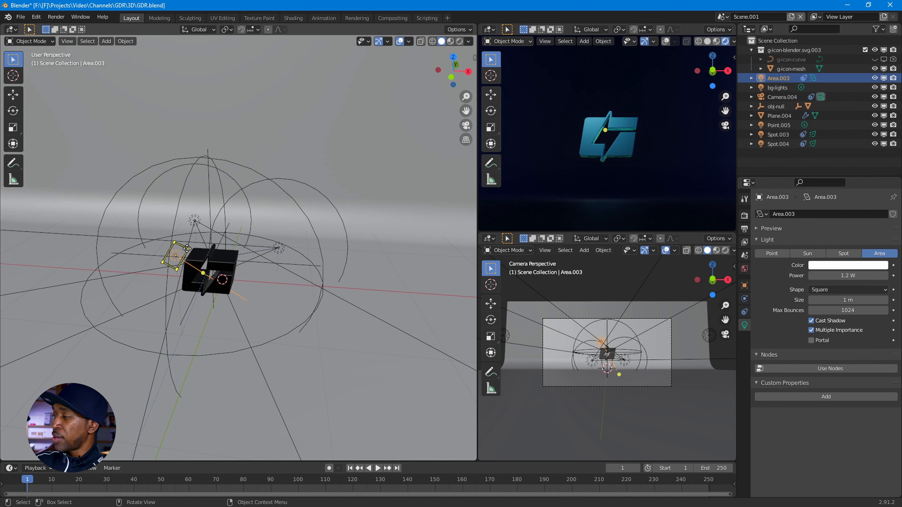
{"action": "key", "text": "shift+d"}
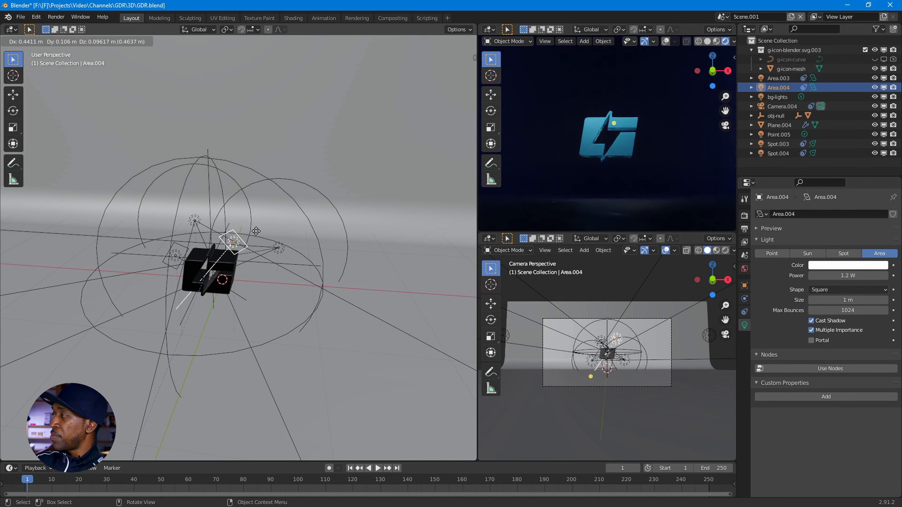
{"action": "left_click", "coordinate": [250, 250]}
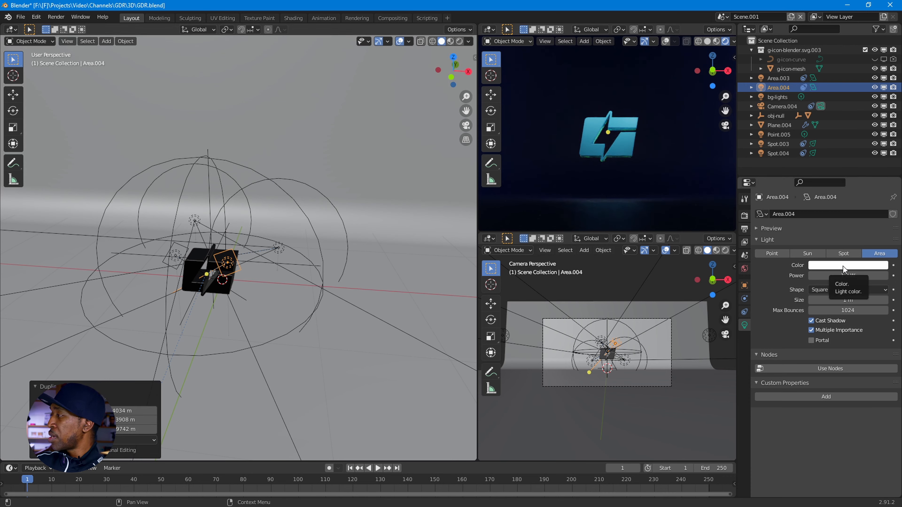
Step: Copy the hex value 33B7F0 from the base color of the g-icon-mesh material
{"action": "left_click", "coordinate": [192, 266]}
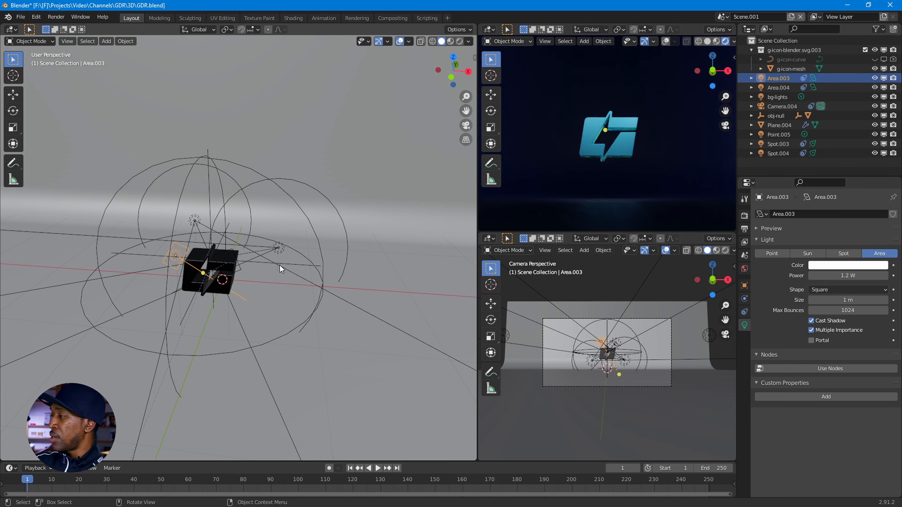
{"action": "left_click", "coordinate": [211, 254]}
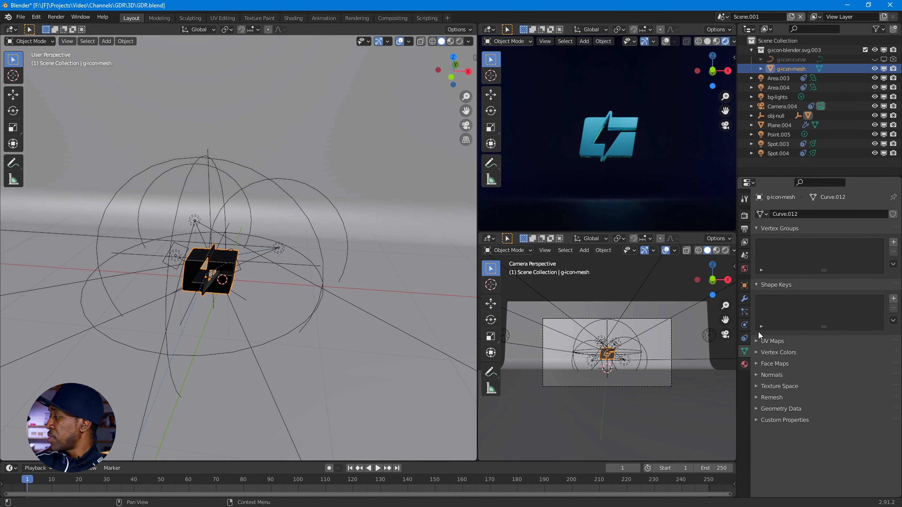
{"action": "left_click", "coordinate": [745, 364]}
{"action": "left_click", "coordinate": [871, 326]}
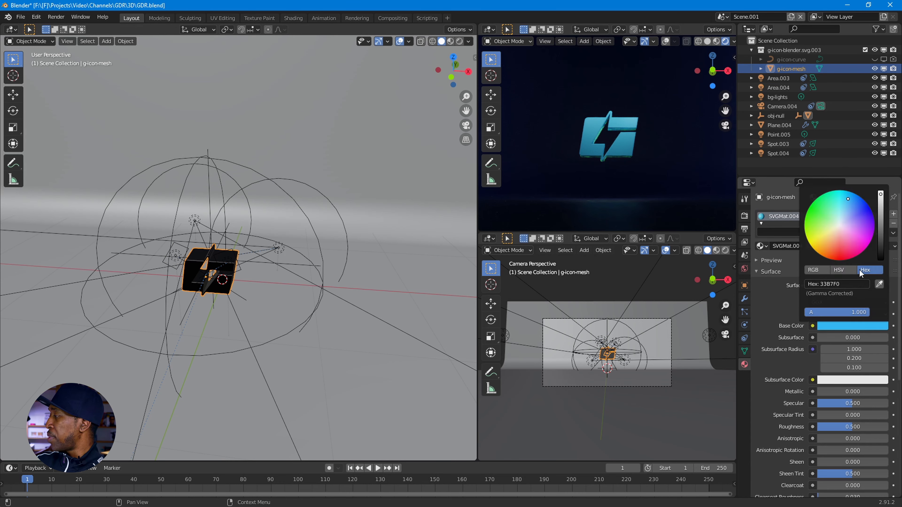
{"action": "left_click", "coordinate": [848, 283]}
{"action": "key", "text": "ctrl+c"}
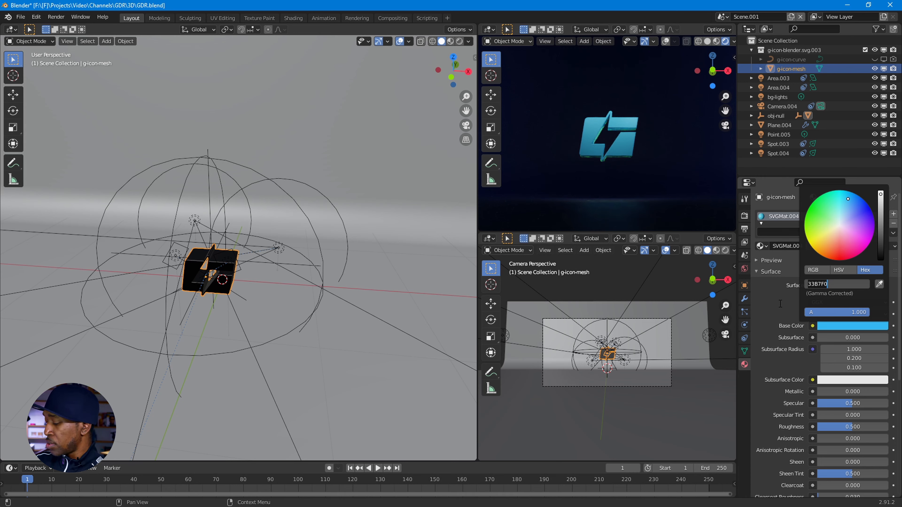
{"action": "key", "text": "Return"}
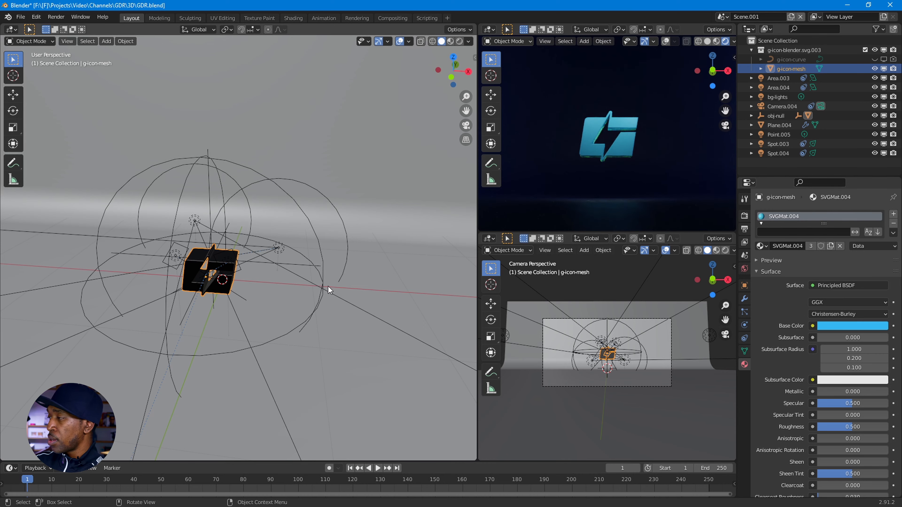
Step: Set the duplicated area light, Area.004, to color 33B7F0 and raise its power to 6 W
{"action": "left_click", "coordinate": [278, 250]}
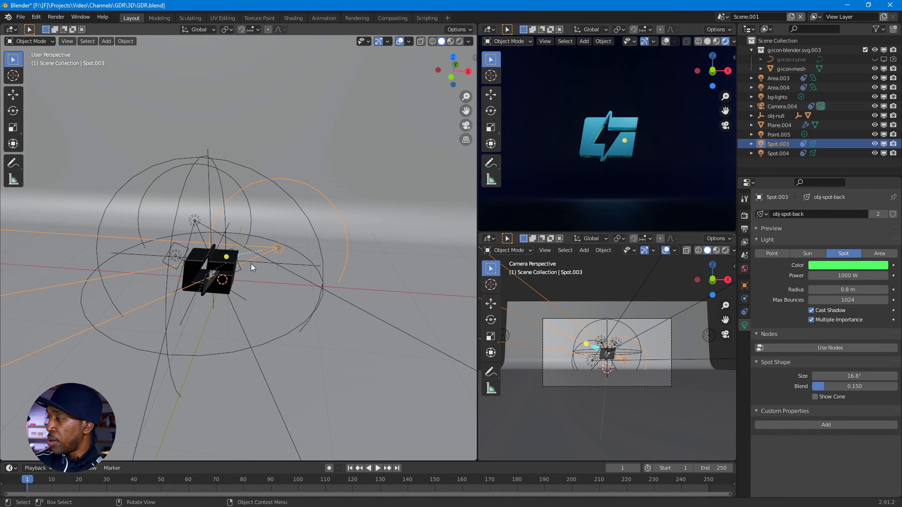
{"action": "middle_click_drag", "start_coordinate": [253, 269], "coordinate": [295, 251]}
{"action": "left_click", "coordinate": [337, 213]}
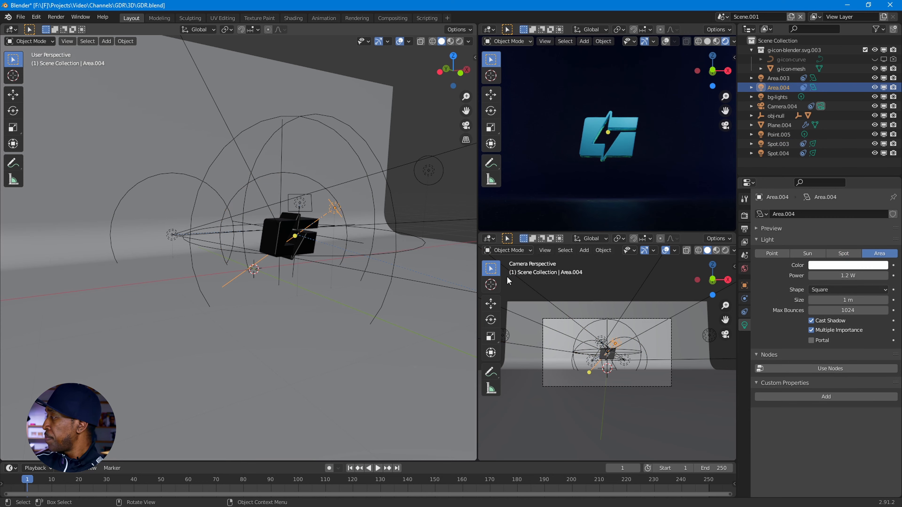
{"action": "left_click", "coordinate": [855, 267]}
{"action": "left_click", "coordinate": [853, 232]}
{"action": "key", "text": "ctrl+v"}
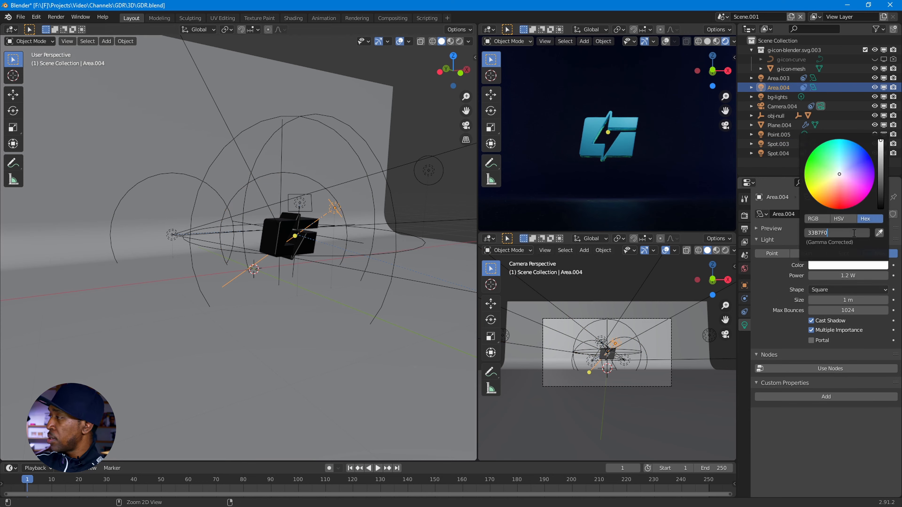
{"action": "key", "text": "Return"}
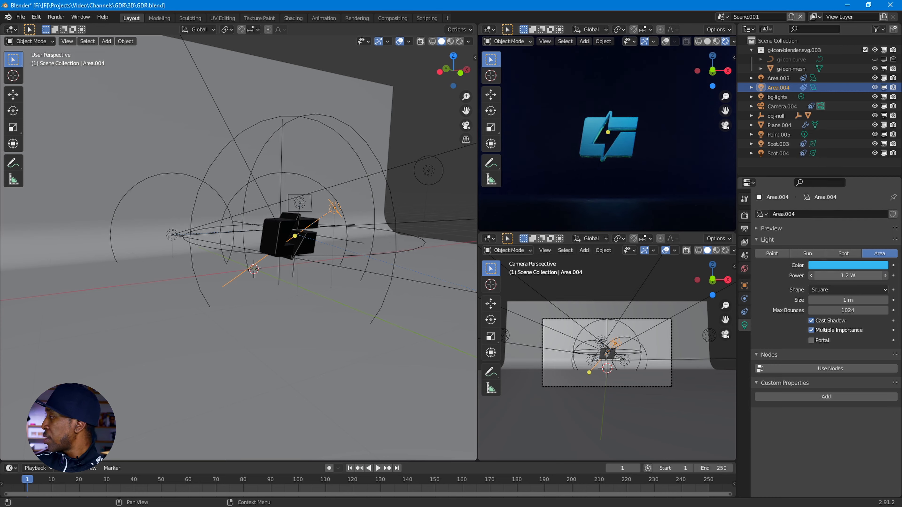
{"action": "mouse_move", "coordinate": [848, 275]}
{"action": "left_mouse_down"}
{"action": "mouse_move", "coordinate": [867, 275]}
{"action": "mouse_move", "coordinate": [831, 276]}
{"action": "left_mouse_up"}
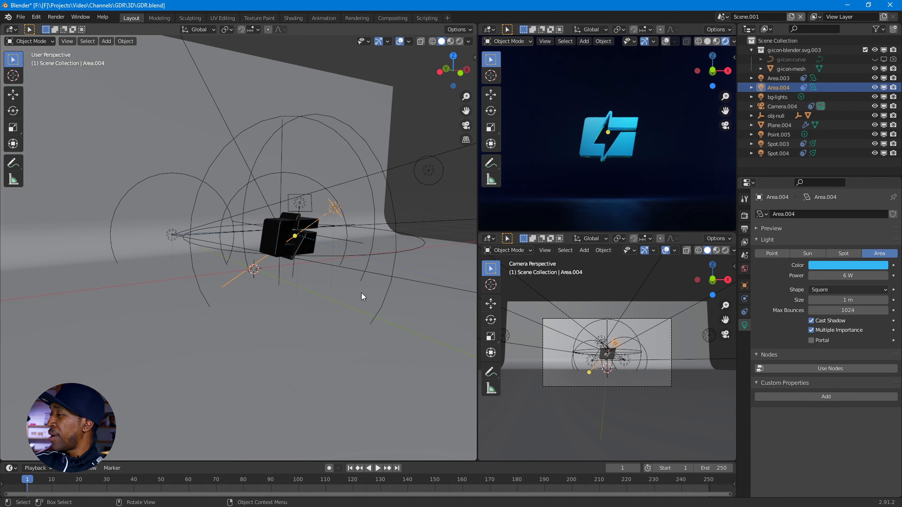
{"action": "middle_click_drag", "start_coordinate": [361, 292], "coordinate": [355, 272]}
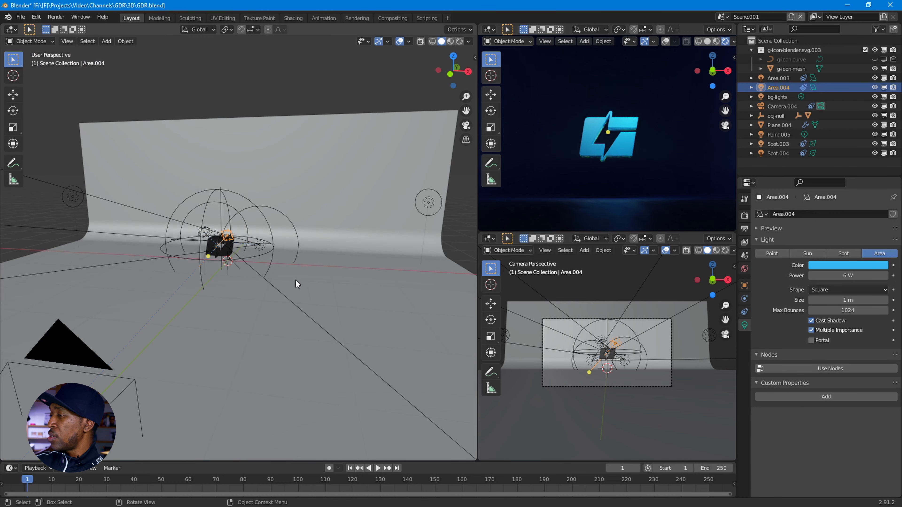